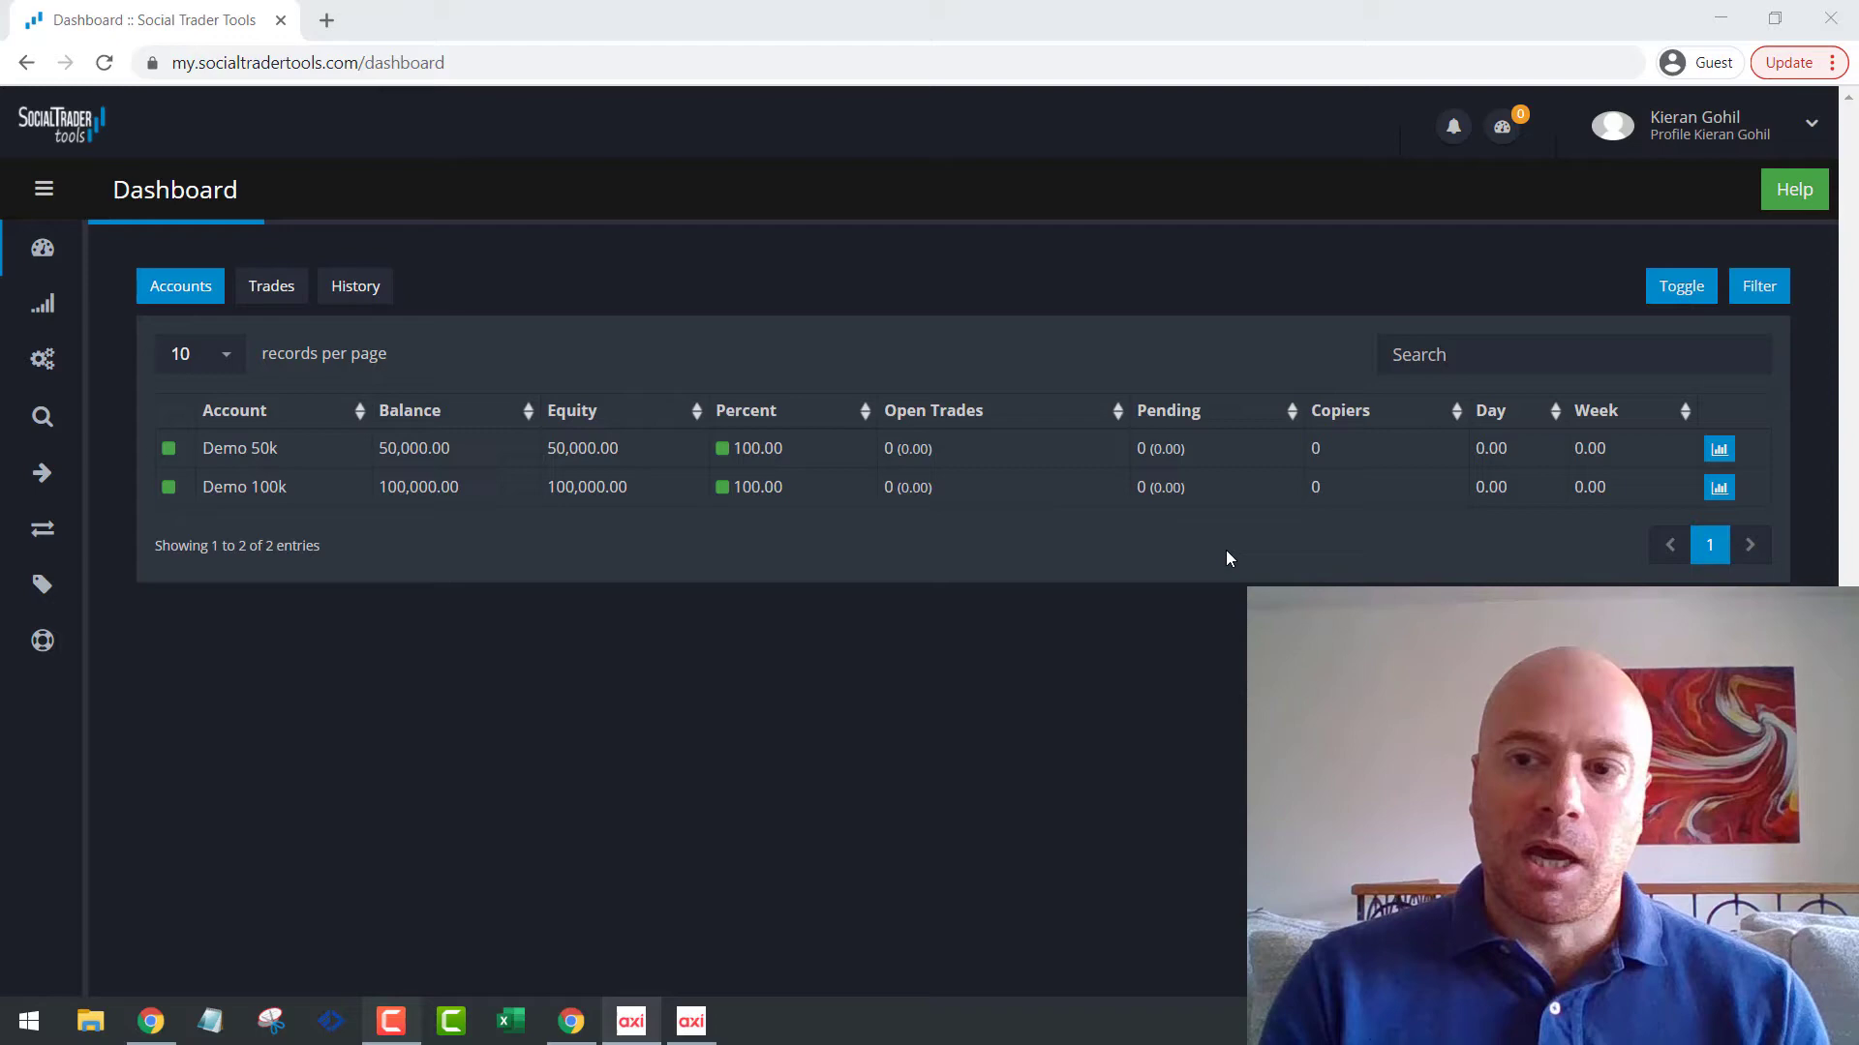
Bring up the two MetaTrader 4 demo terminals holding 100,000 and 50,000 USD.
{"action": "left_click", "coordinate": [632, 1021]}
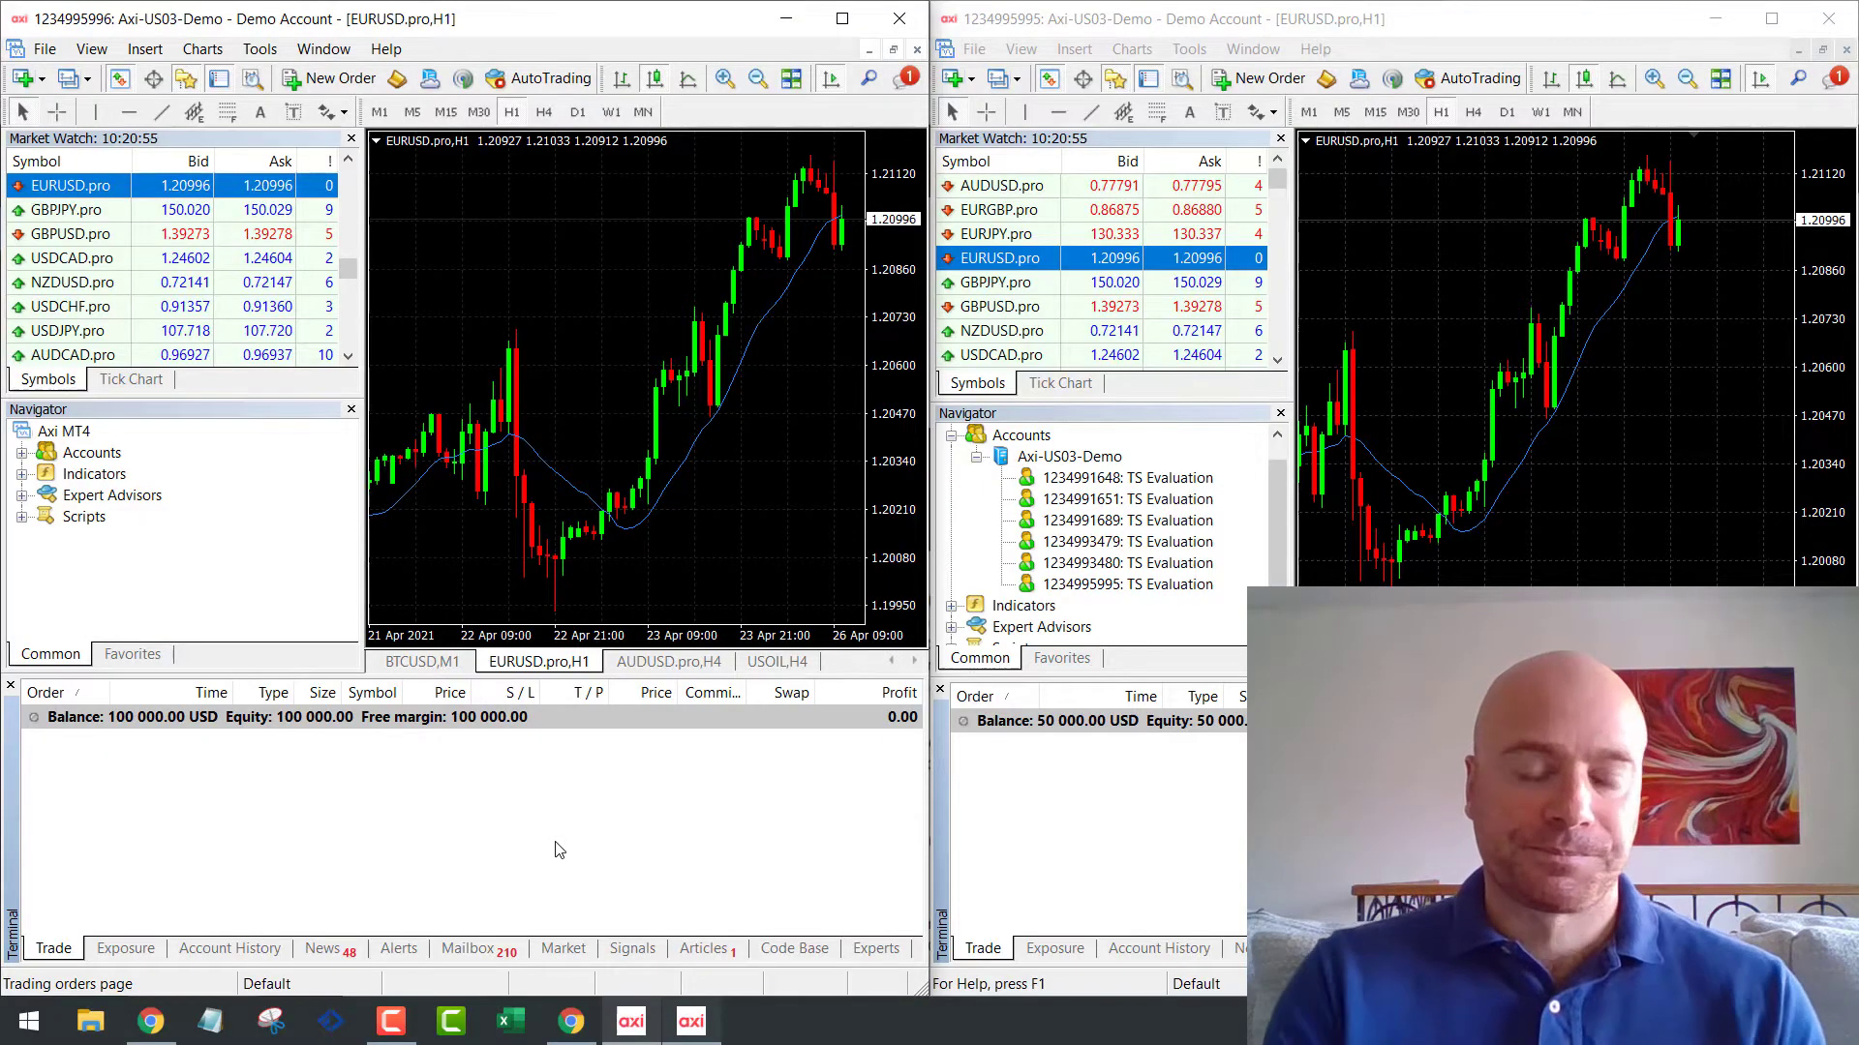
Switch back to the Social Trader Tools dashboard in Chrome.
{"action": "left_click", "coordinate": [570, 1026]}
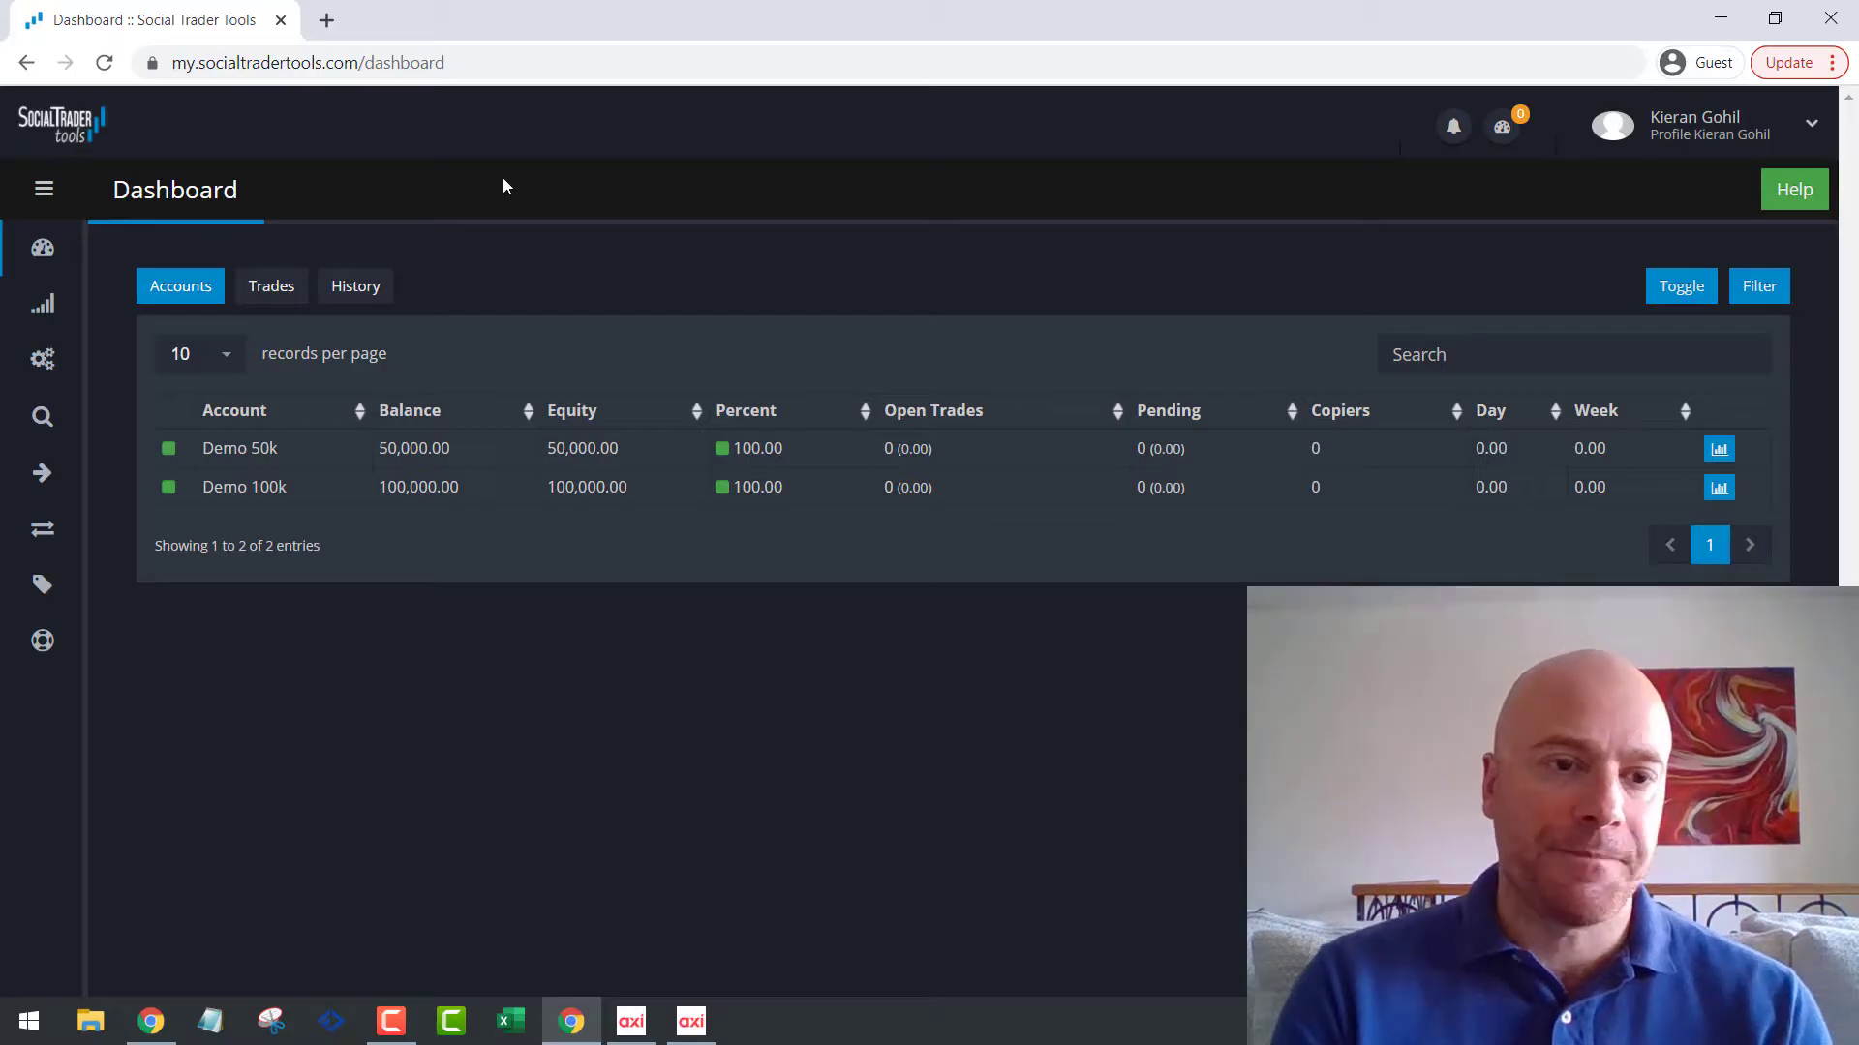
Open Configurator > Accounts to view the connected Demo 50k and Demo 100k accounts.
{"action": "mouse_move", "coordinate": [42, 300]}
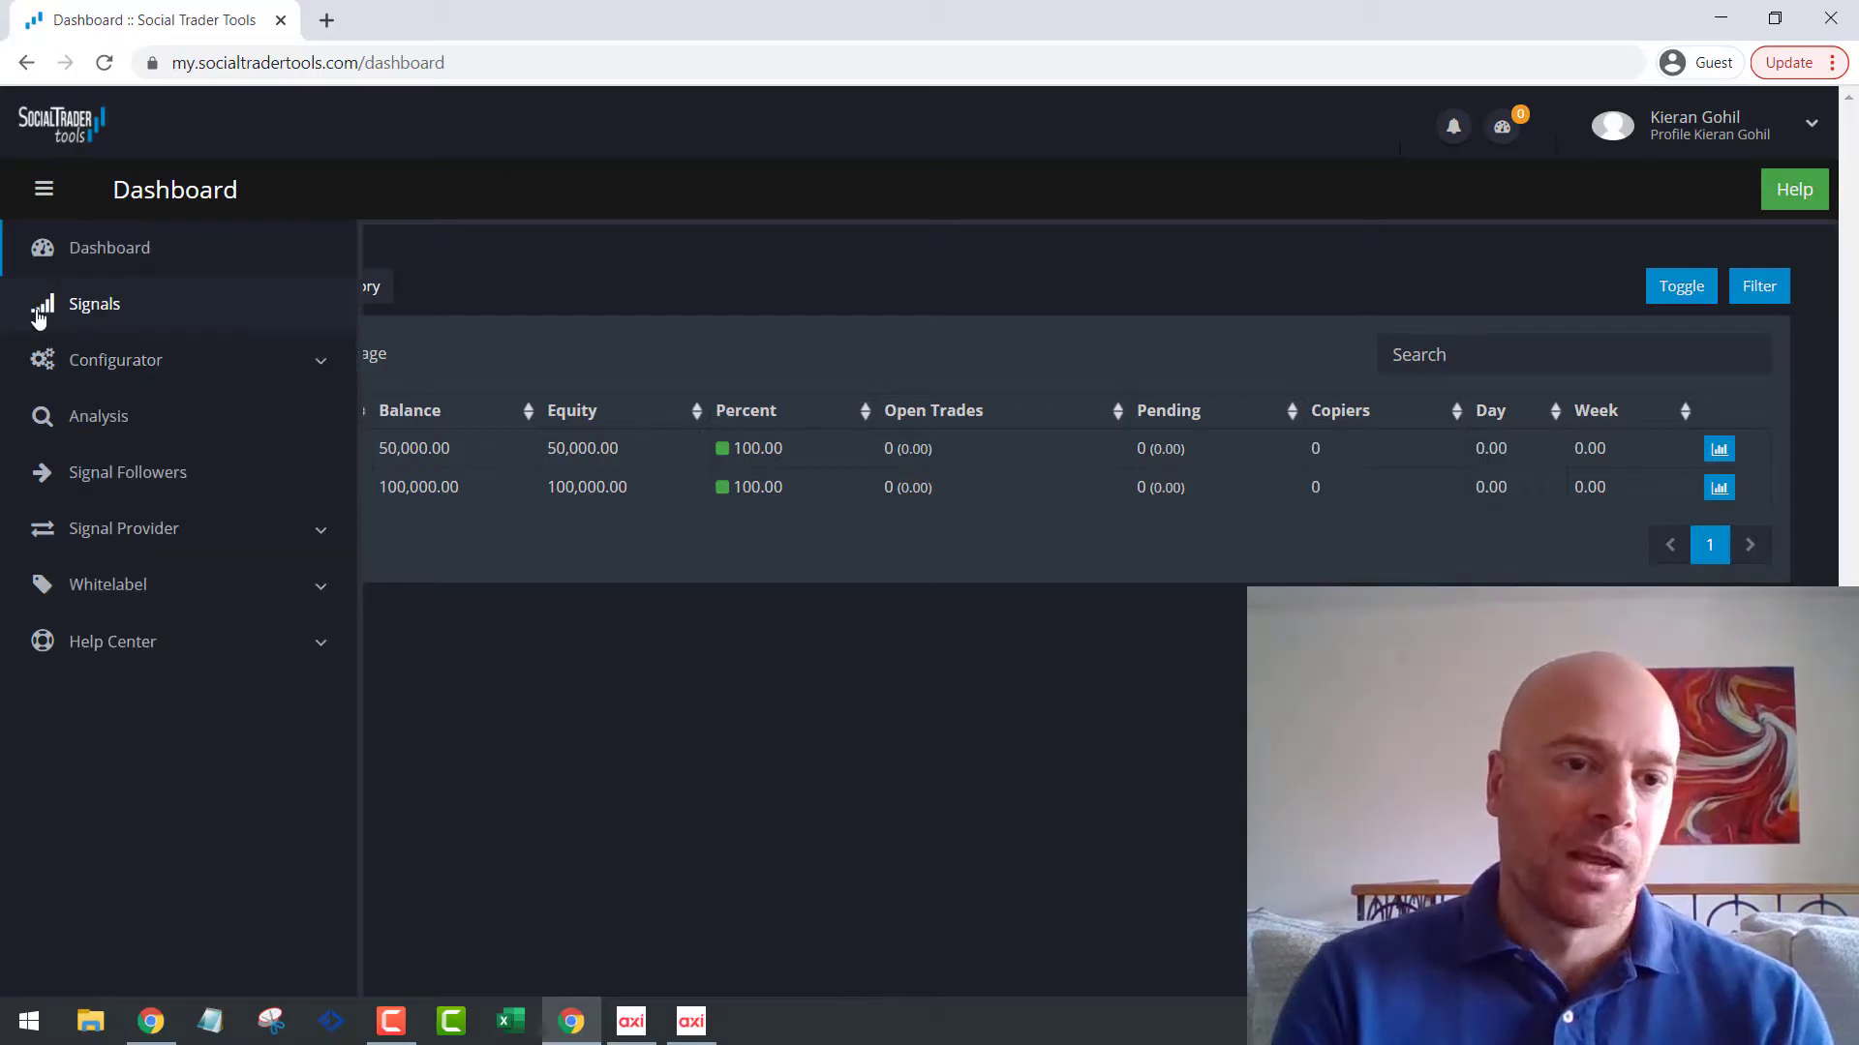
{"action": "left_click", "coordinate": [157, 364]}
{"action": "left_click", "coordinate": [147, 426]}
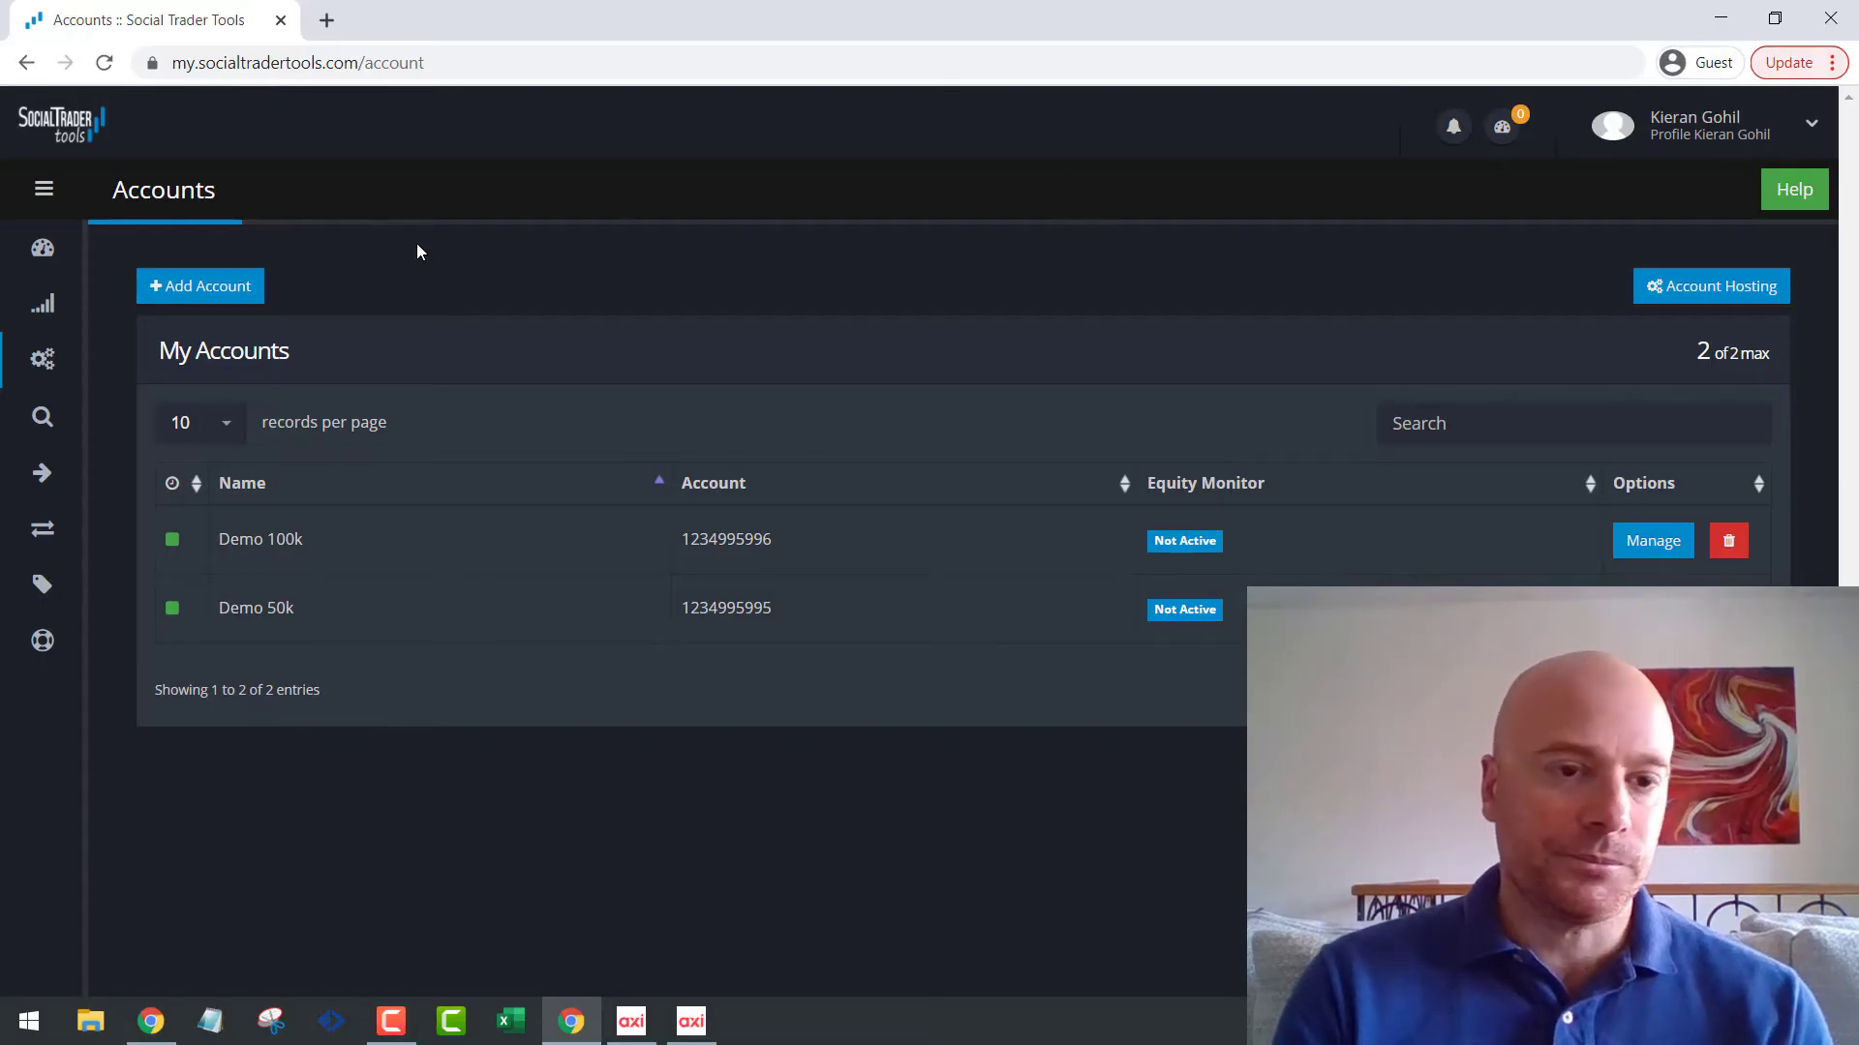
Open Configurator > Trade Copier, which lists no copiers yet.
{"action": "mouse_move", "coordinate": [29, 429]}
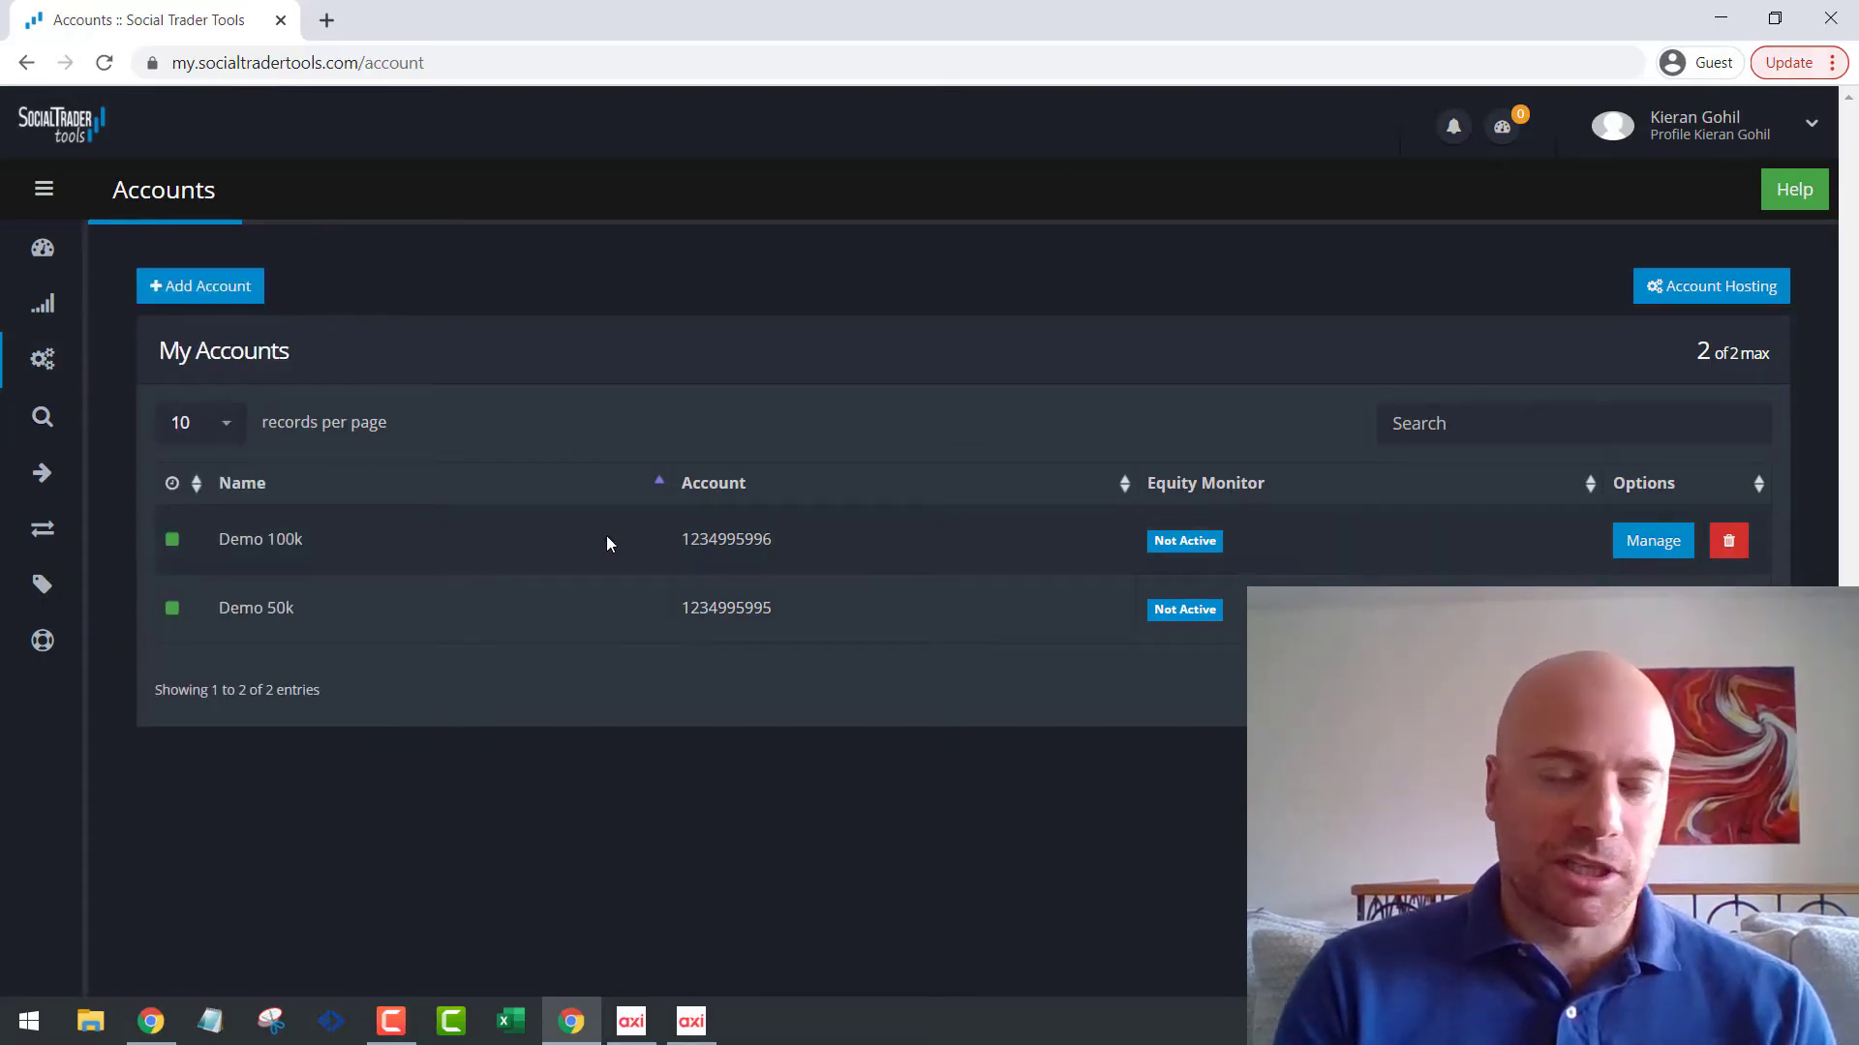
{"action": "mouse_move", "coordinate": [68, 361]}
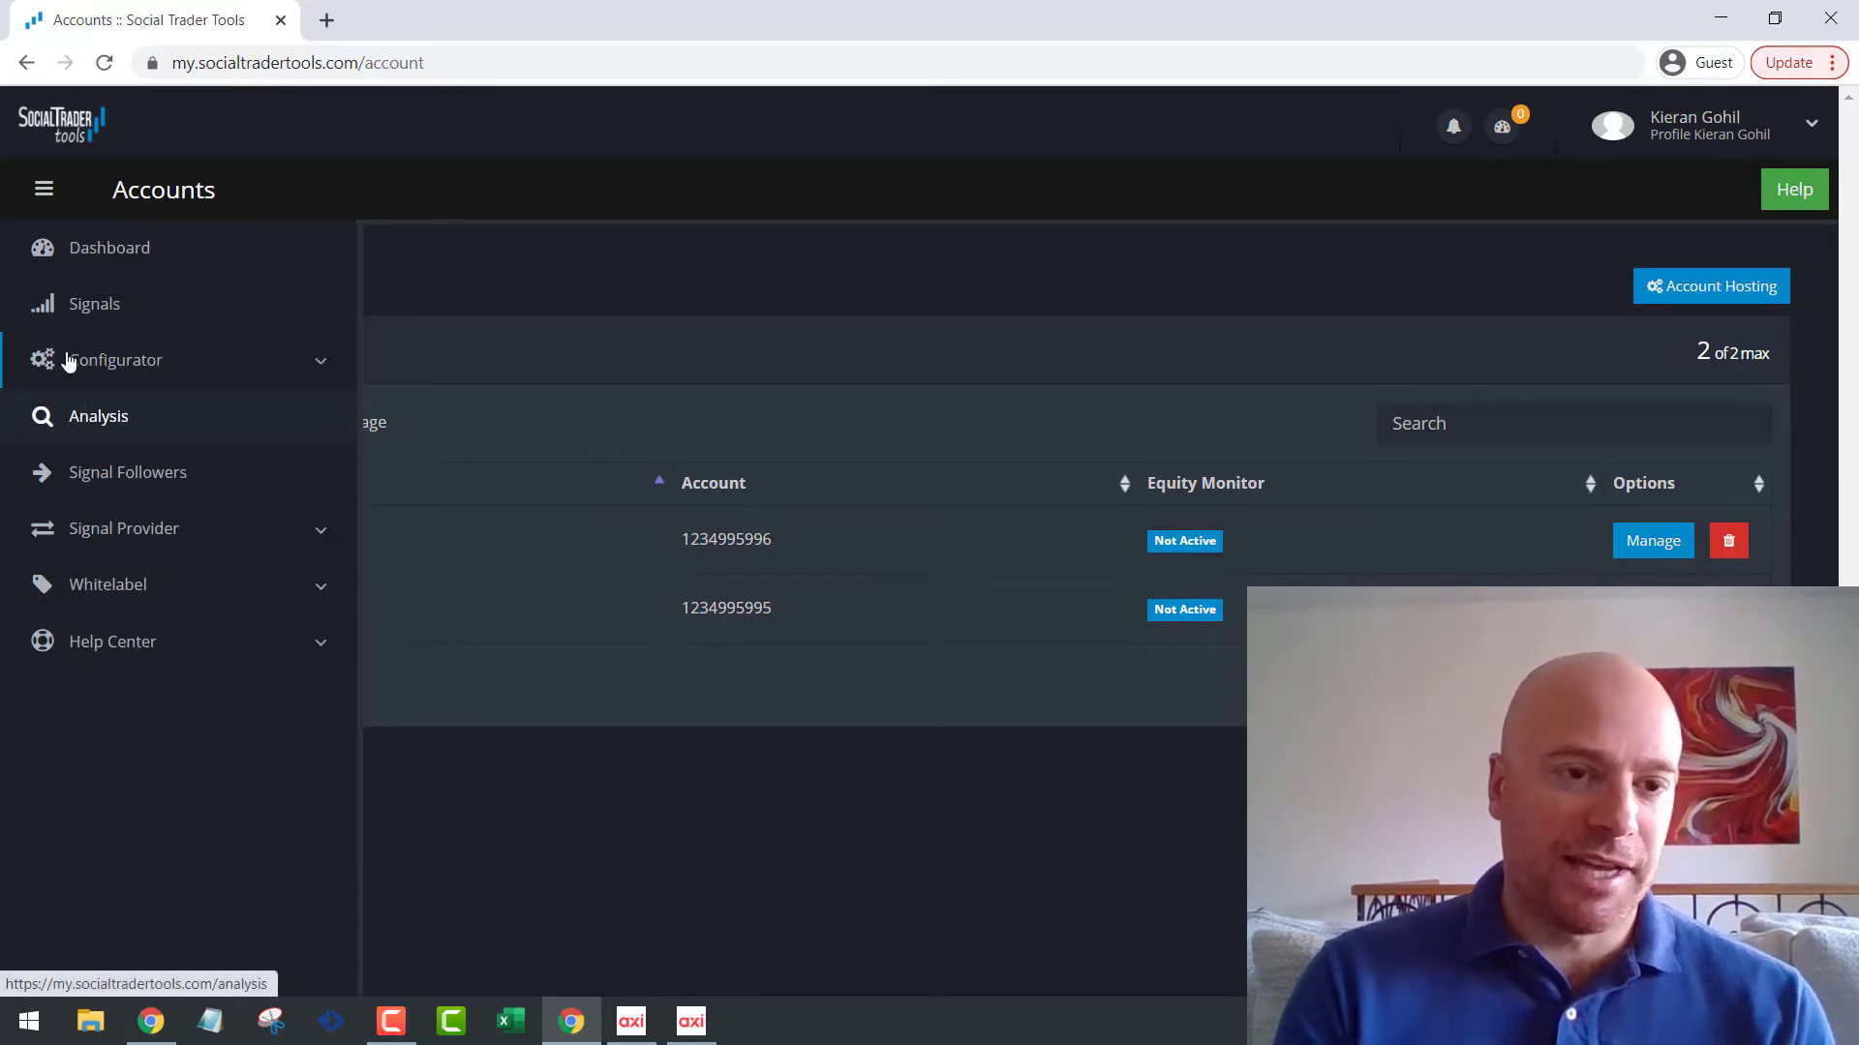
{"action": "left_click", "coordinate": [114, 366]}
{"action": "left_click", "coordinate": [161, 468]}
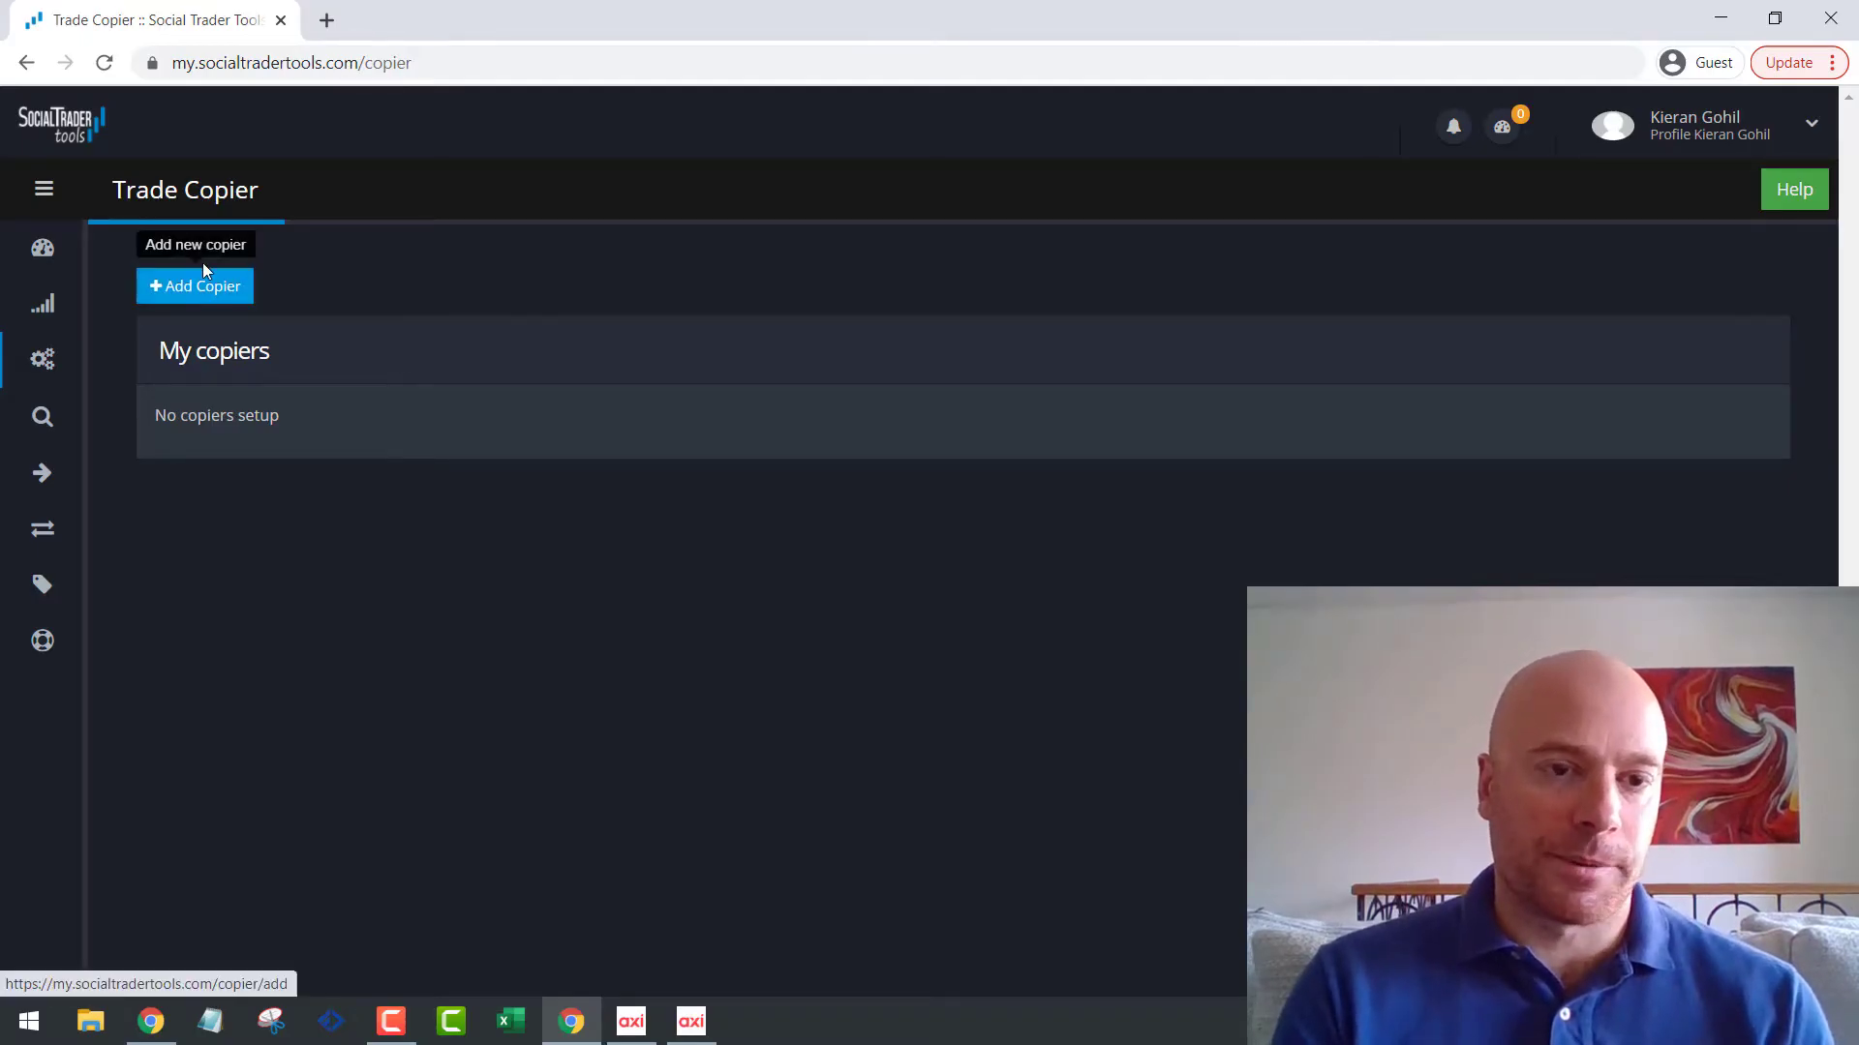
Add a new copier from Demo 50k to Demo 100k and view the risk type options.
{"action": "left_click", "coordinate": [199, 290]}
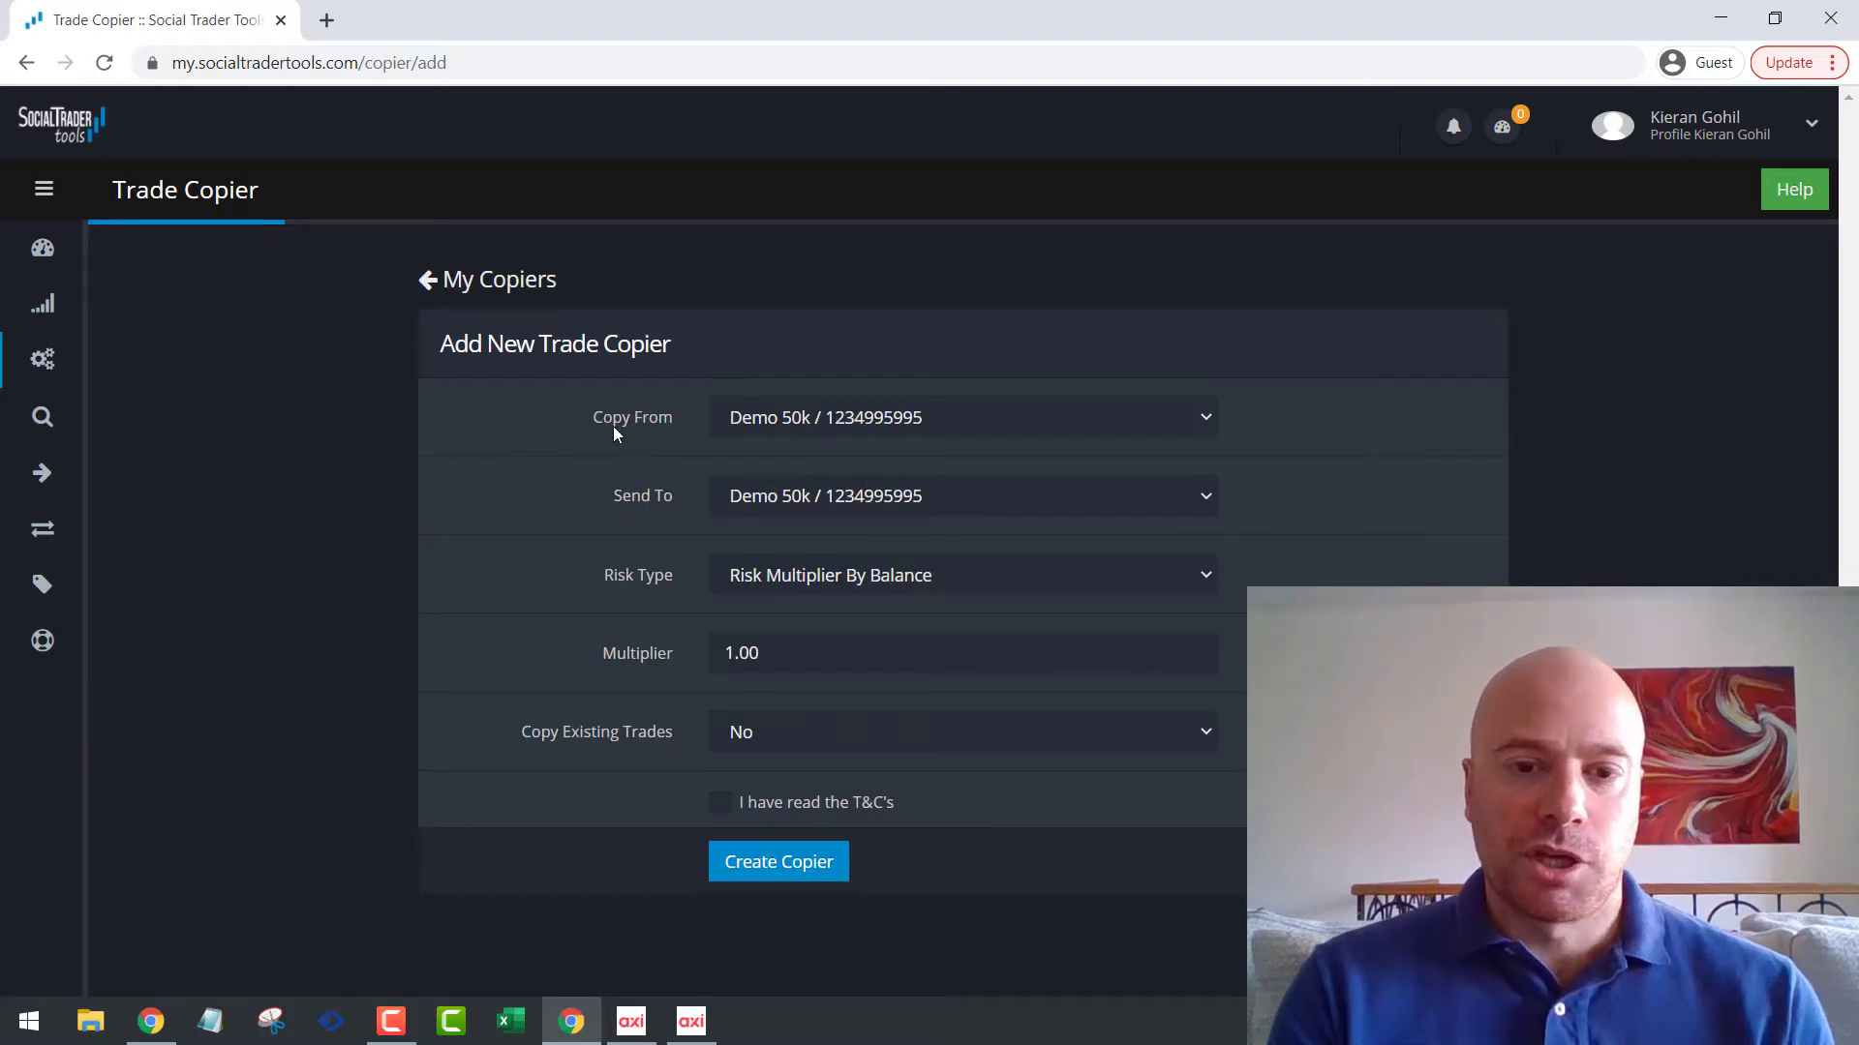
{"action": "left_click", "coordinate": [859, 422]}
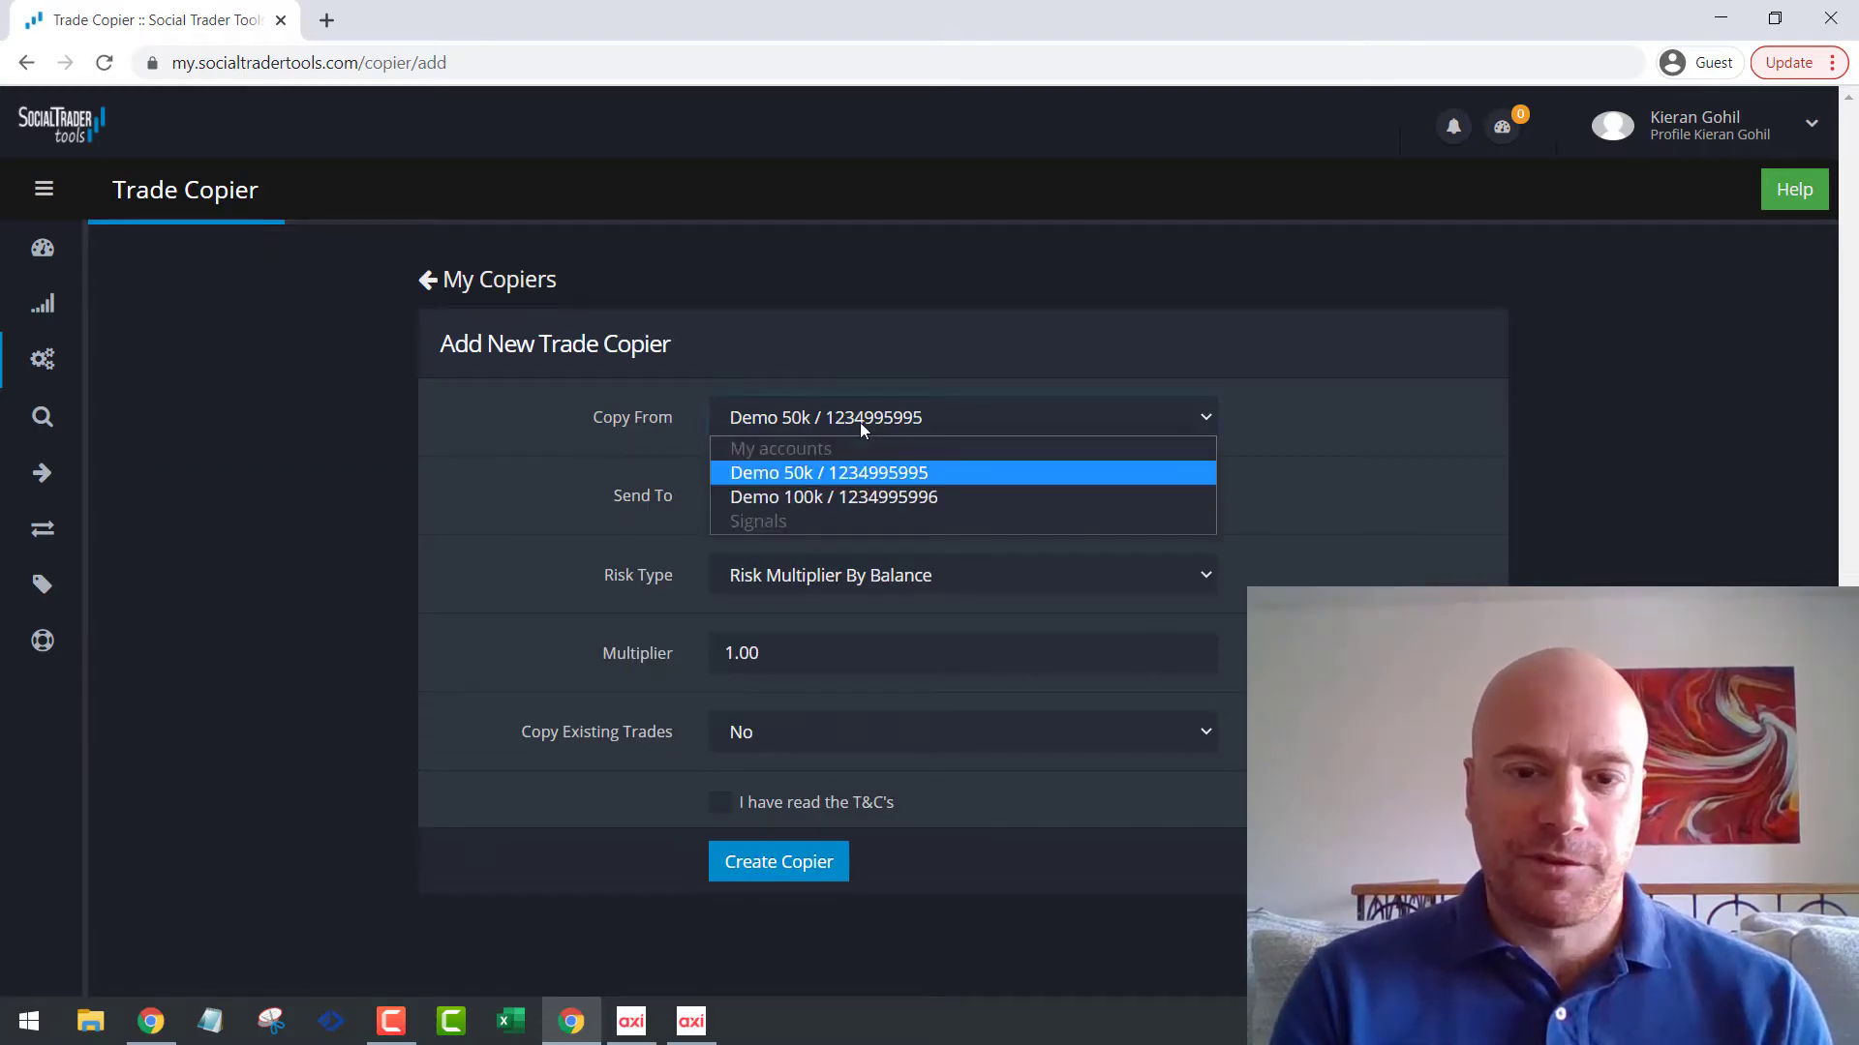
{"action": "left_click", "coordinate": [859, 422]}
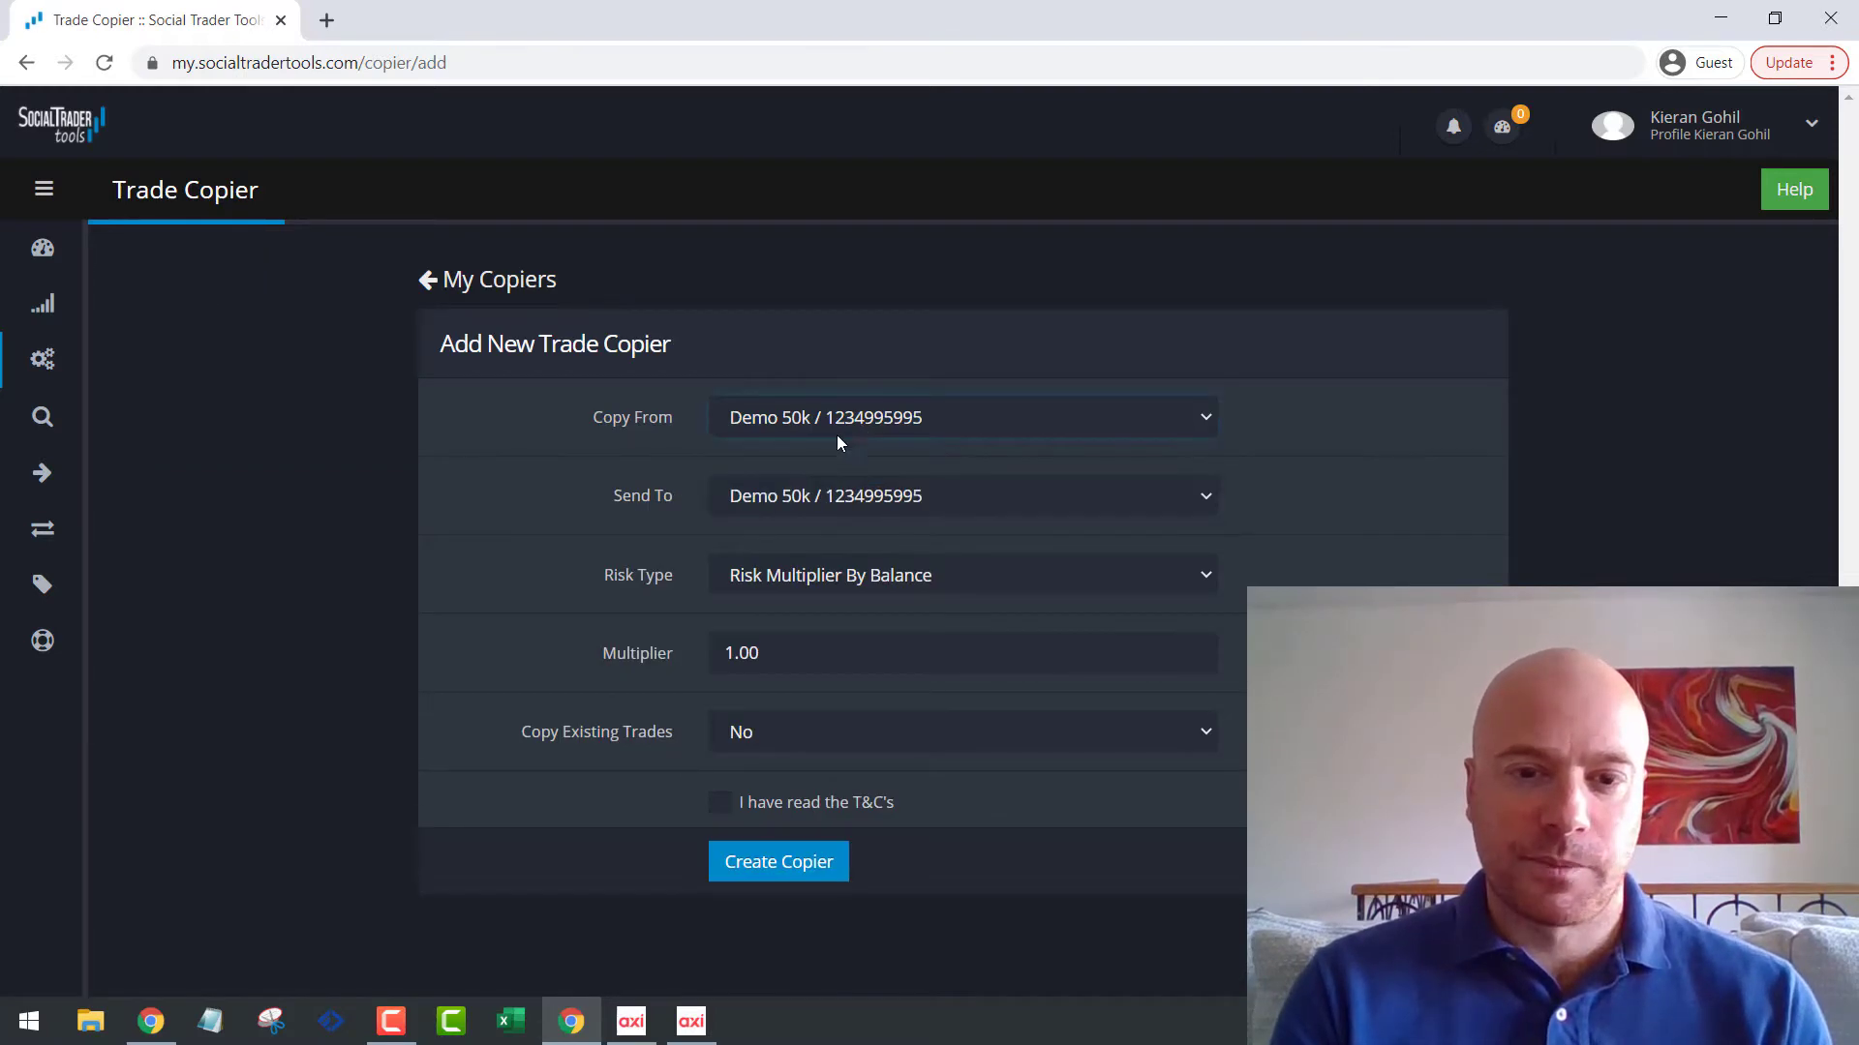
{"action": "left_click", "coordinate": [868, 501]}
{"action": "left_click", "coordinate": [823, 546]}
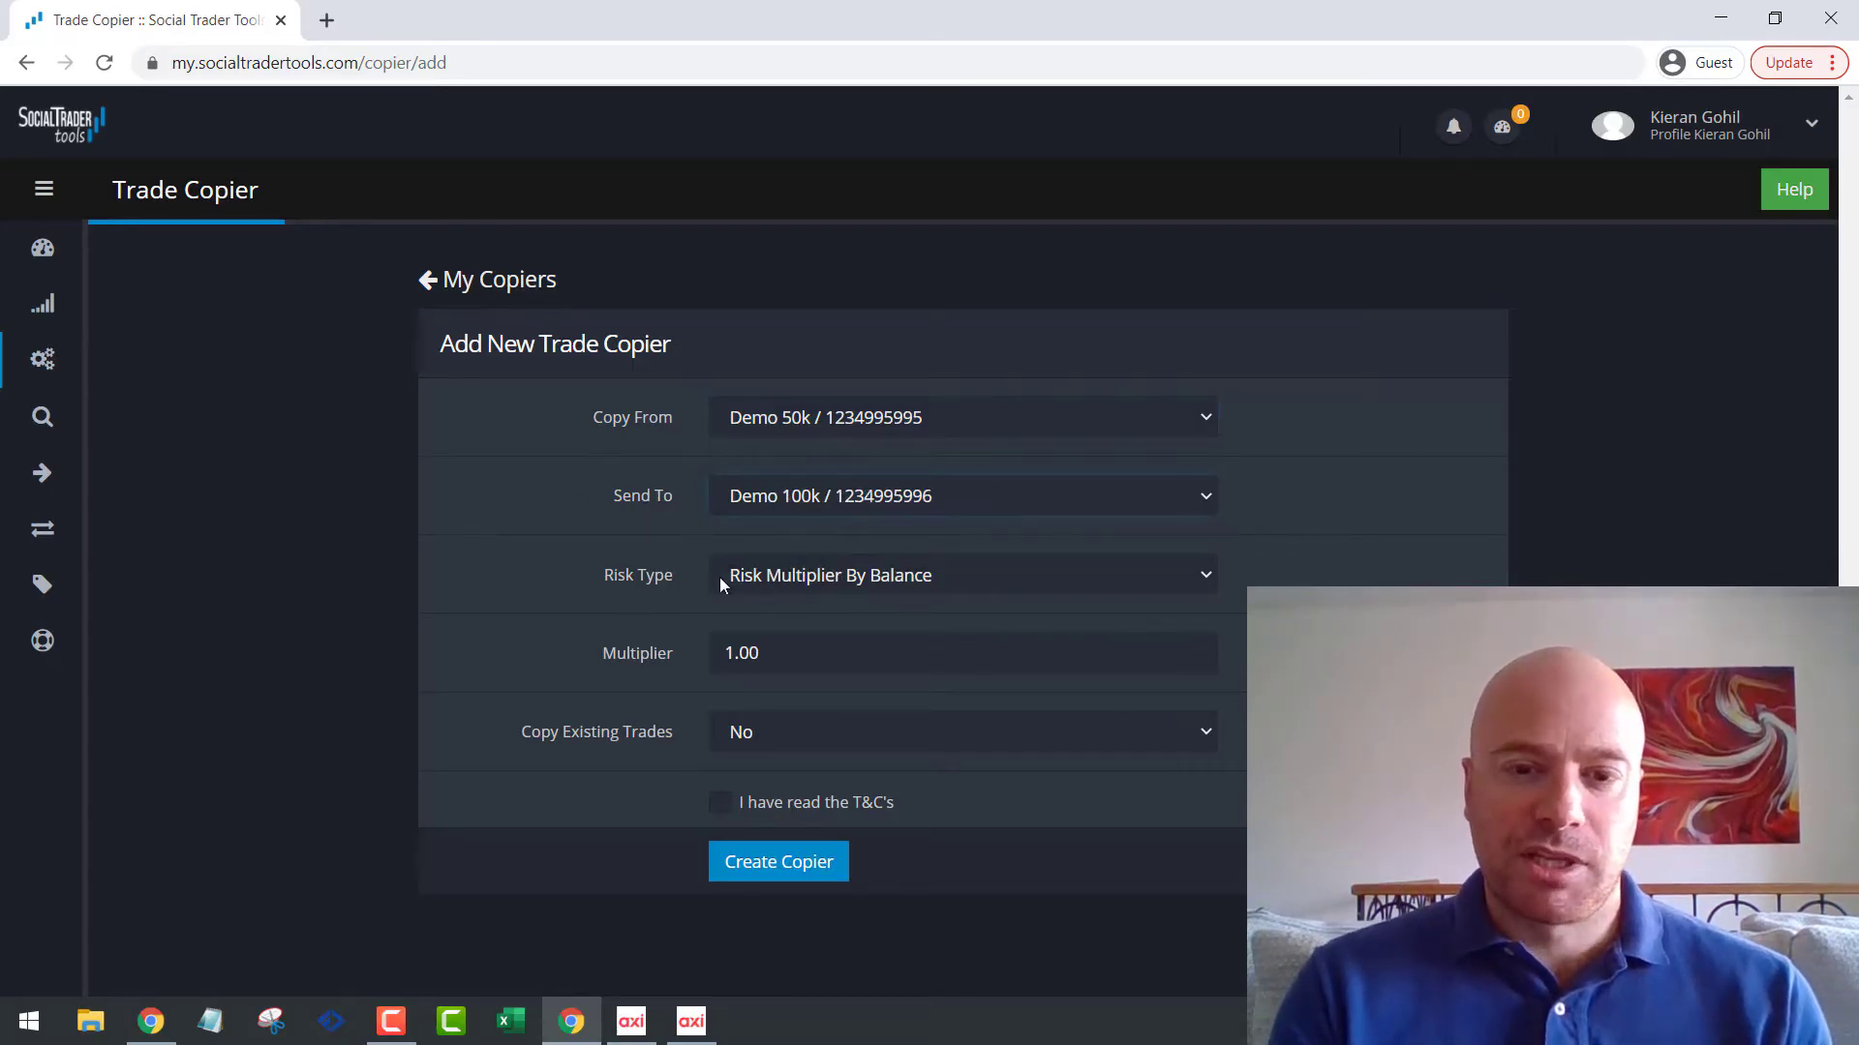
{"action": "left_click", "coordinate": [844, 581]}
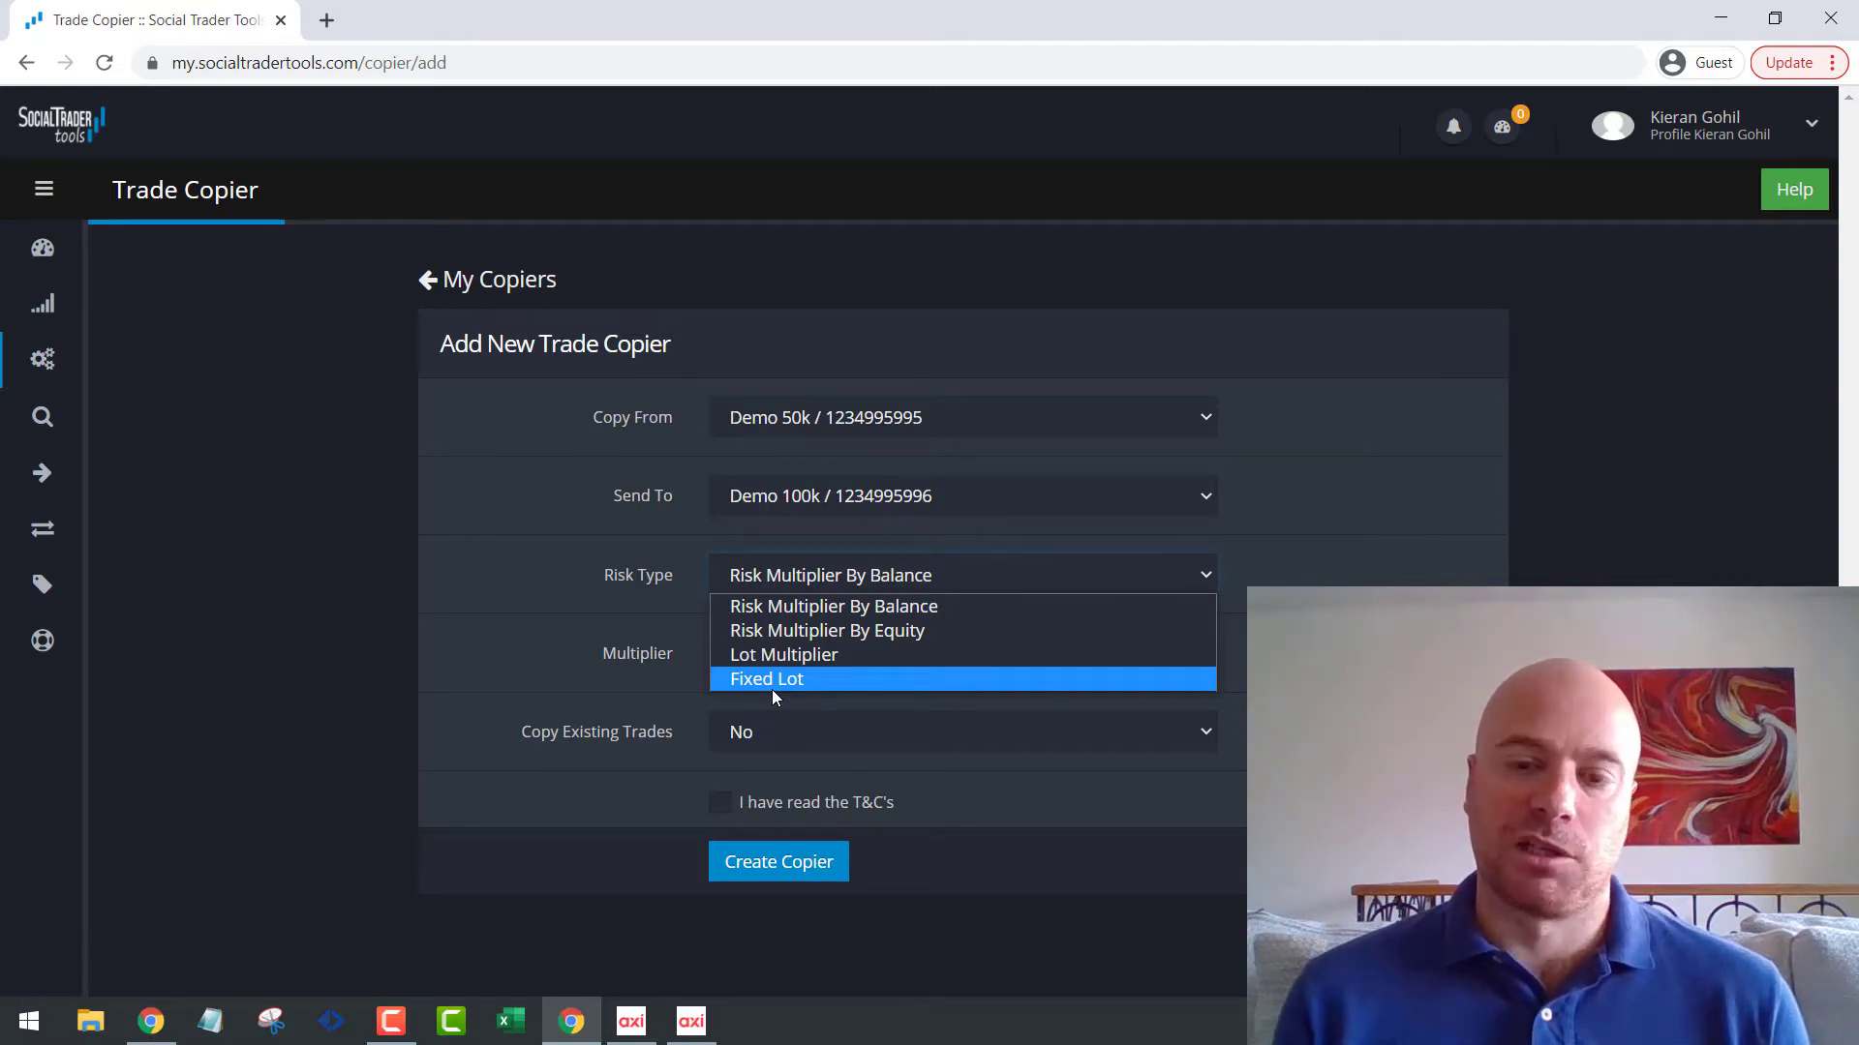
Keep Risk Multiplier By Balance at 1.00 and create the Demo 50k to Demo 100k copier.
{"action": "left_click", "coordinate": [509, 607]}
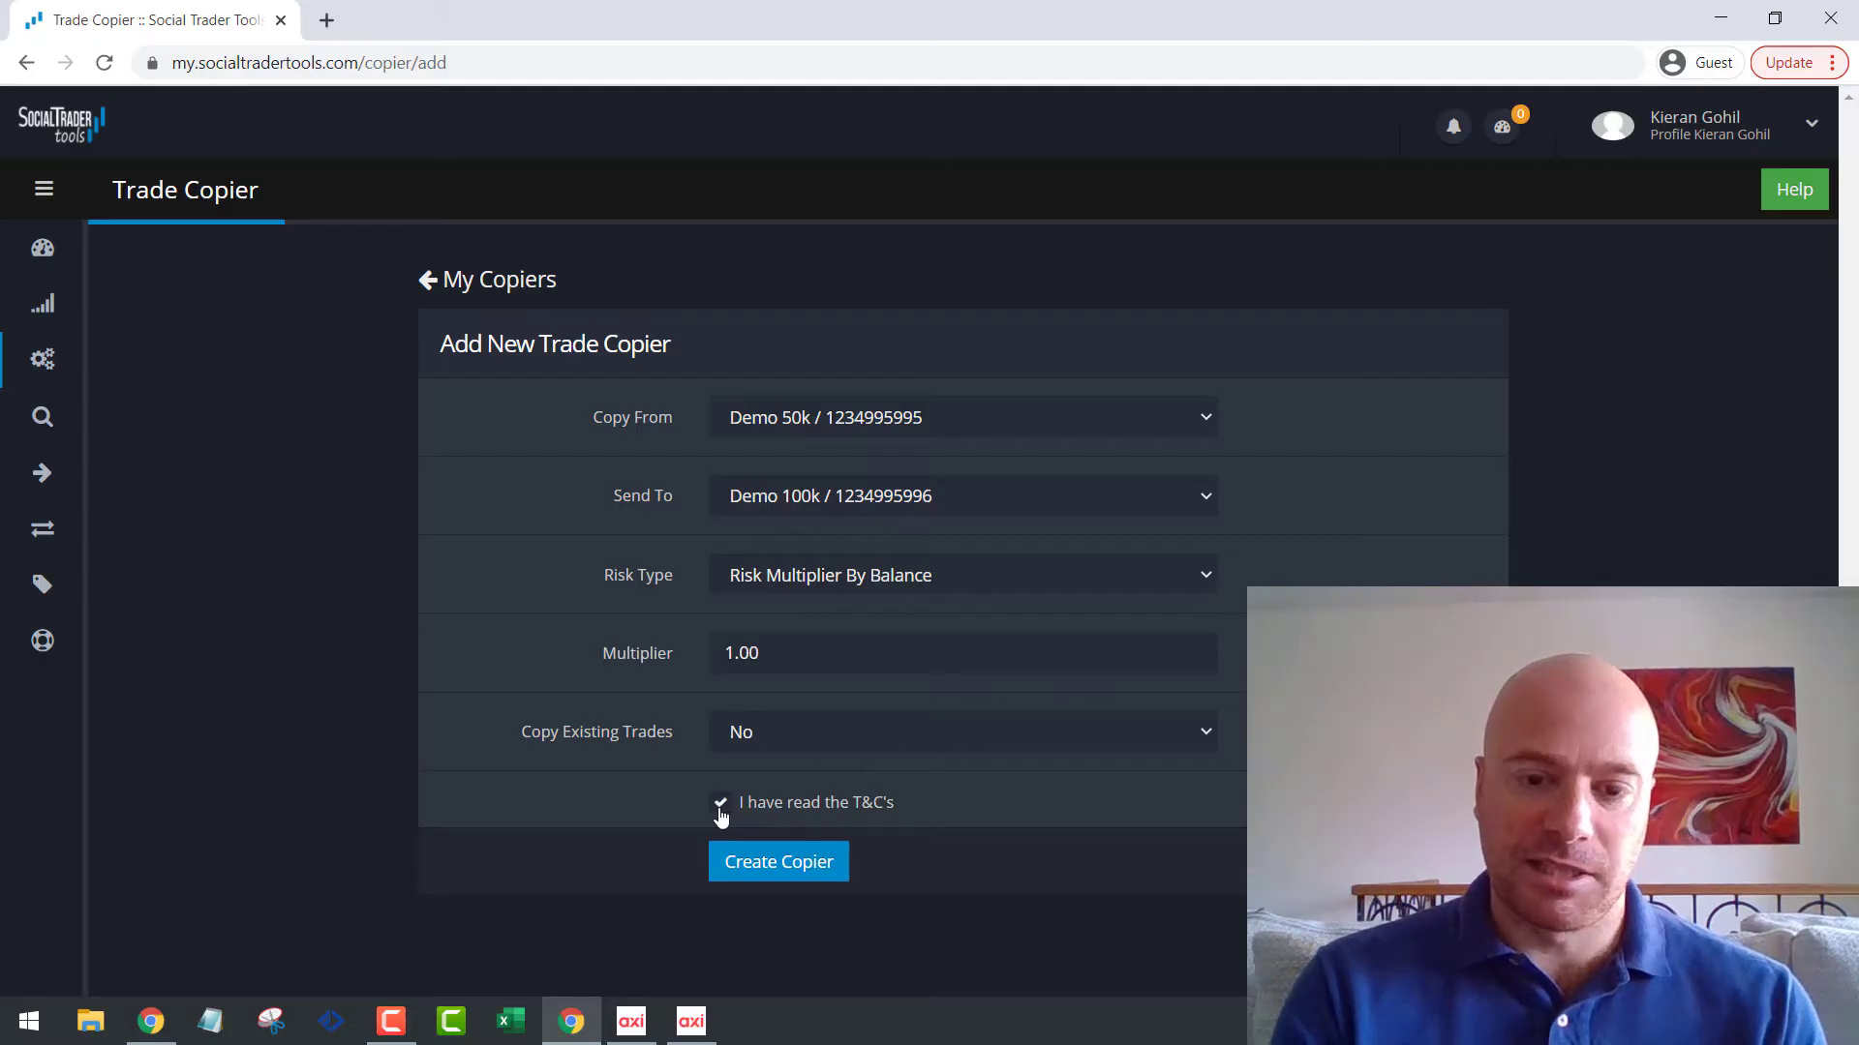
{"action": "left_click", "coordinate": [776, 871]}
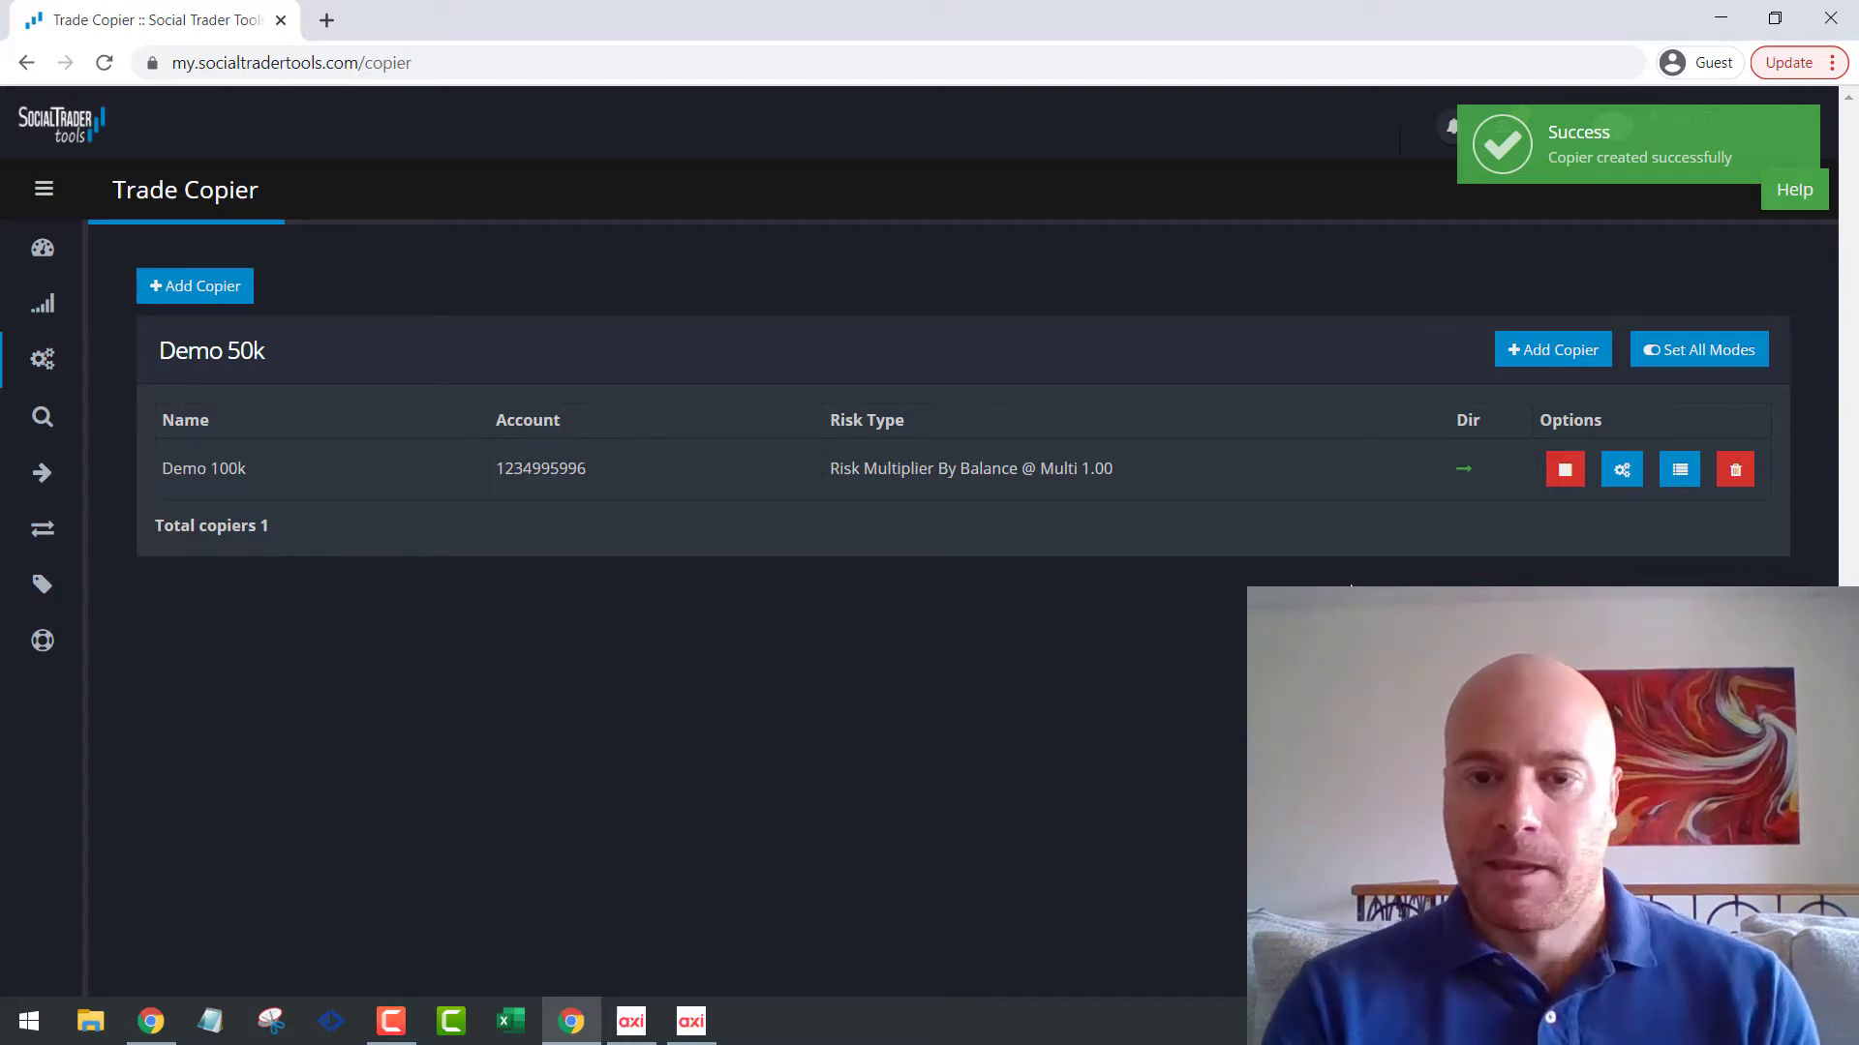
Set the Demo 100k copier mode to ON and bring both MT4 terminals forward.
{"action": "left_click", "coordinate": [1565, 472]}
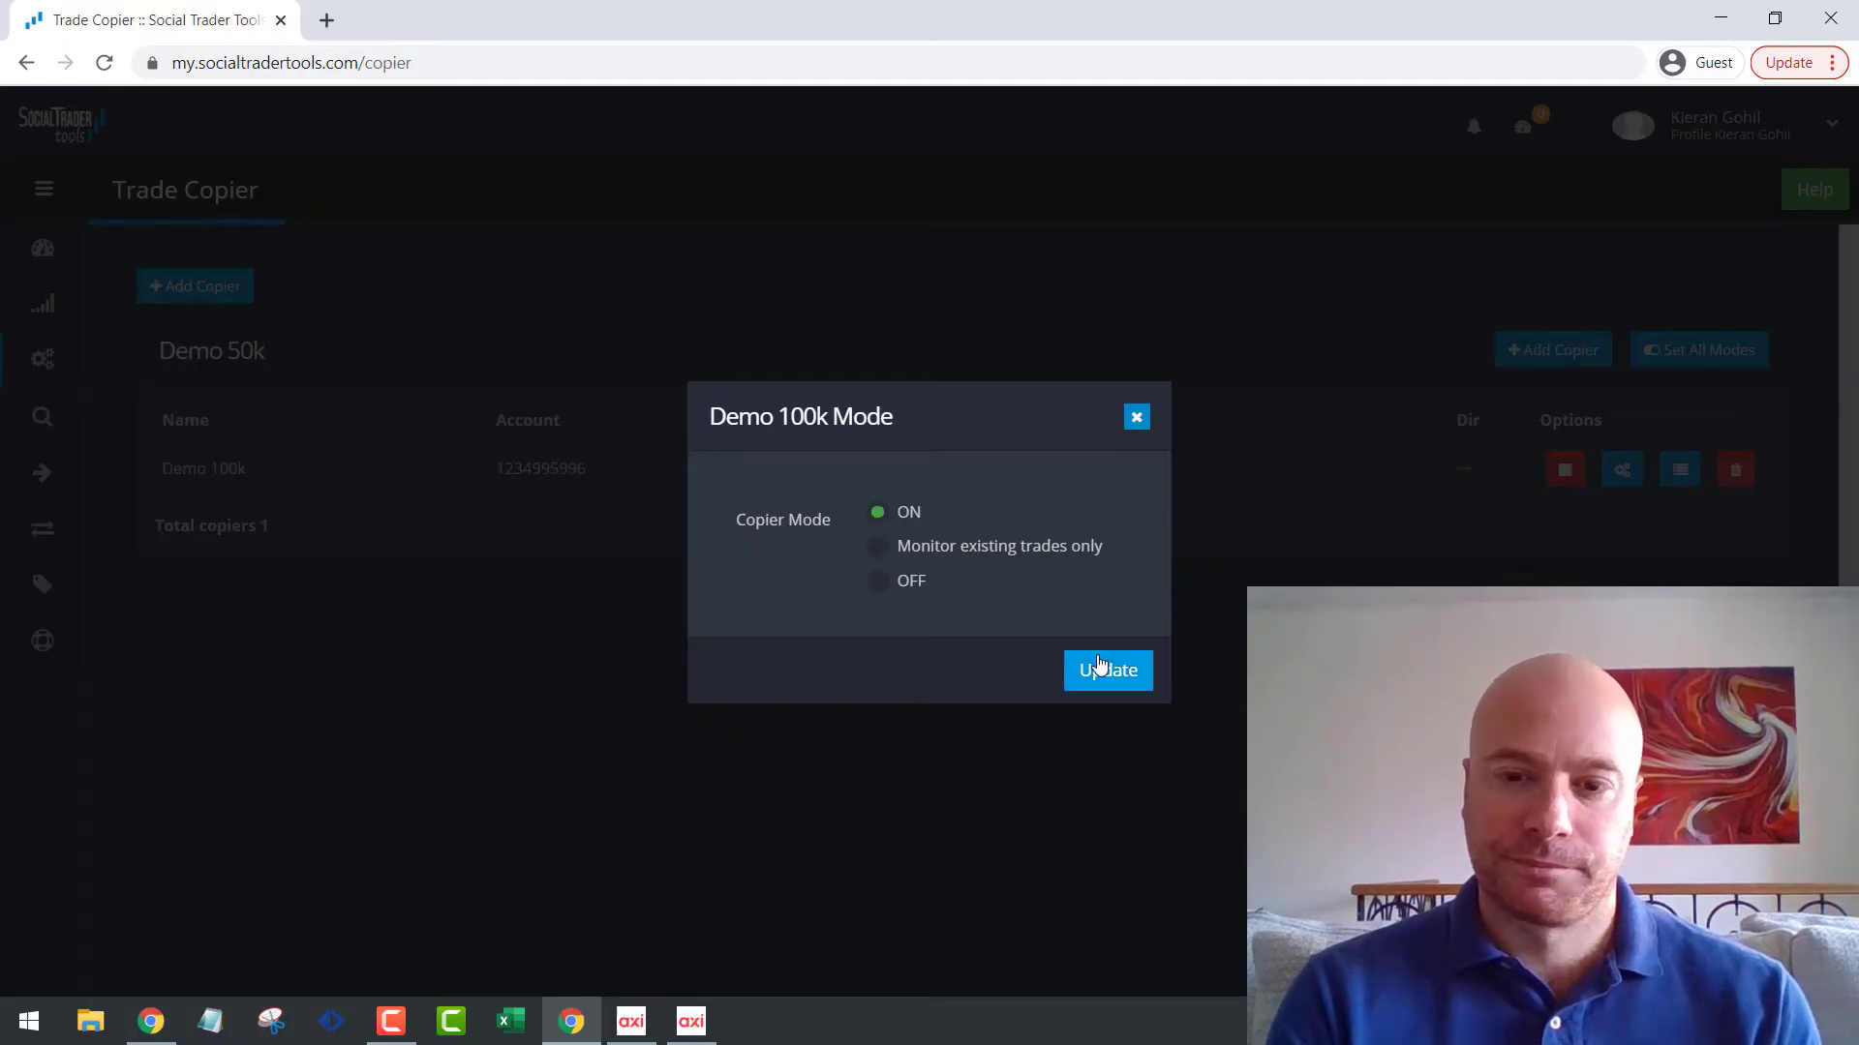
{"action": "left_click", "coordinate": [1109, 675]}
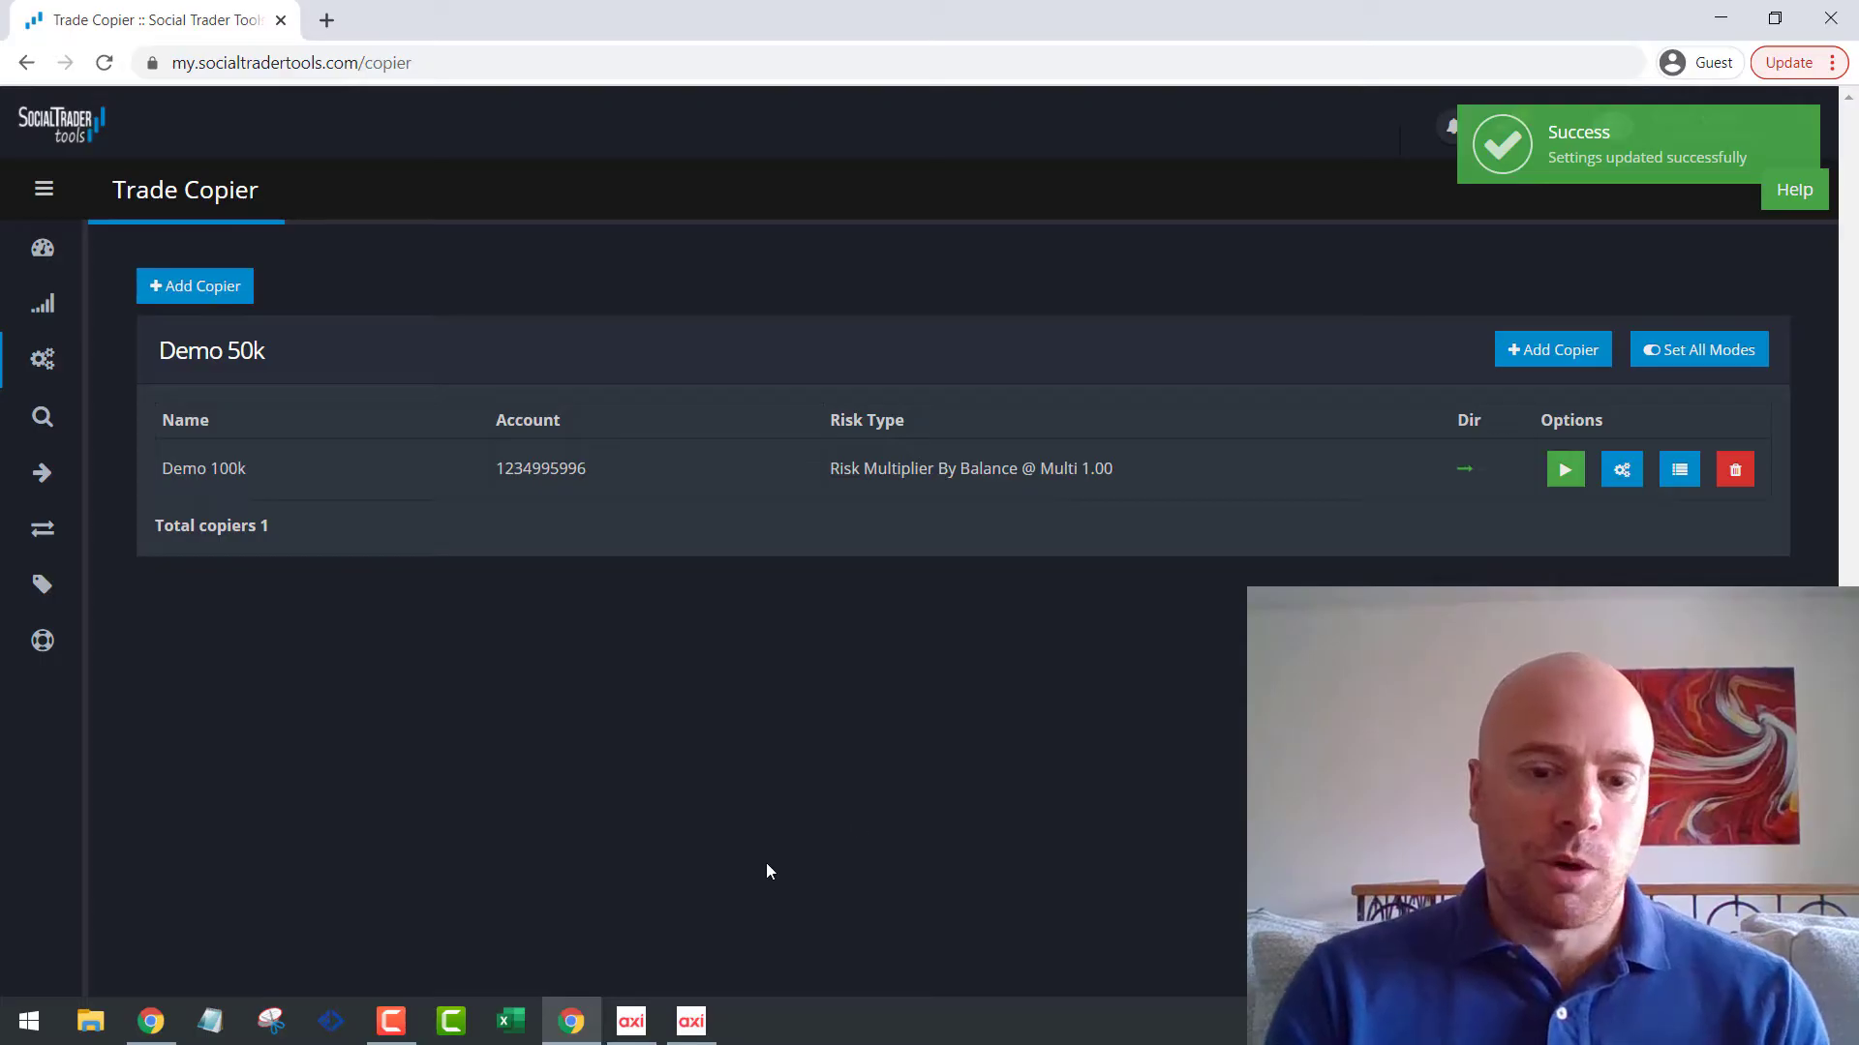
{"action": "left_click", "coordinate": [697, 1028]}
{"action": "left_click", "coordinate": [630, 1028]}
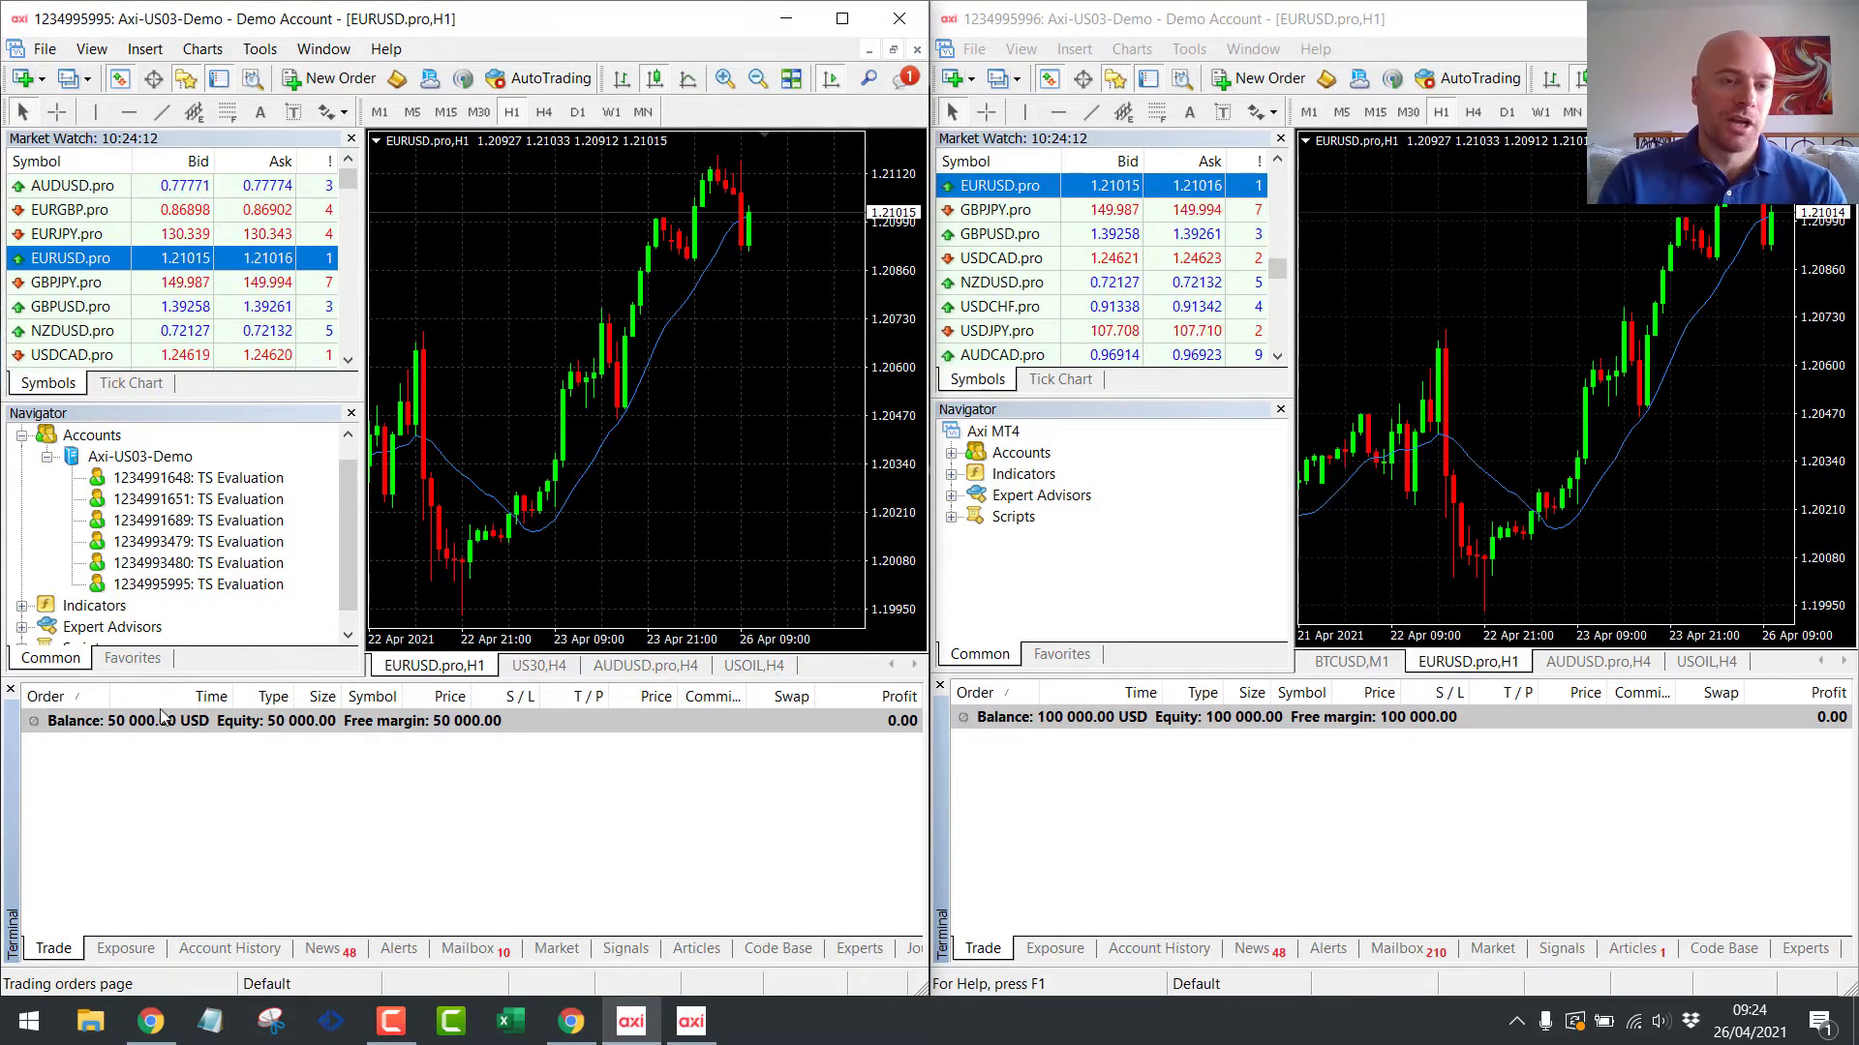
Buy 1.00 lot EURUSD.pro at market on the 50k account, copied as 2.00 lots on 100k.
{"action": "right_click", "coordinate": [81, 260]}
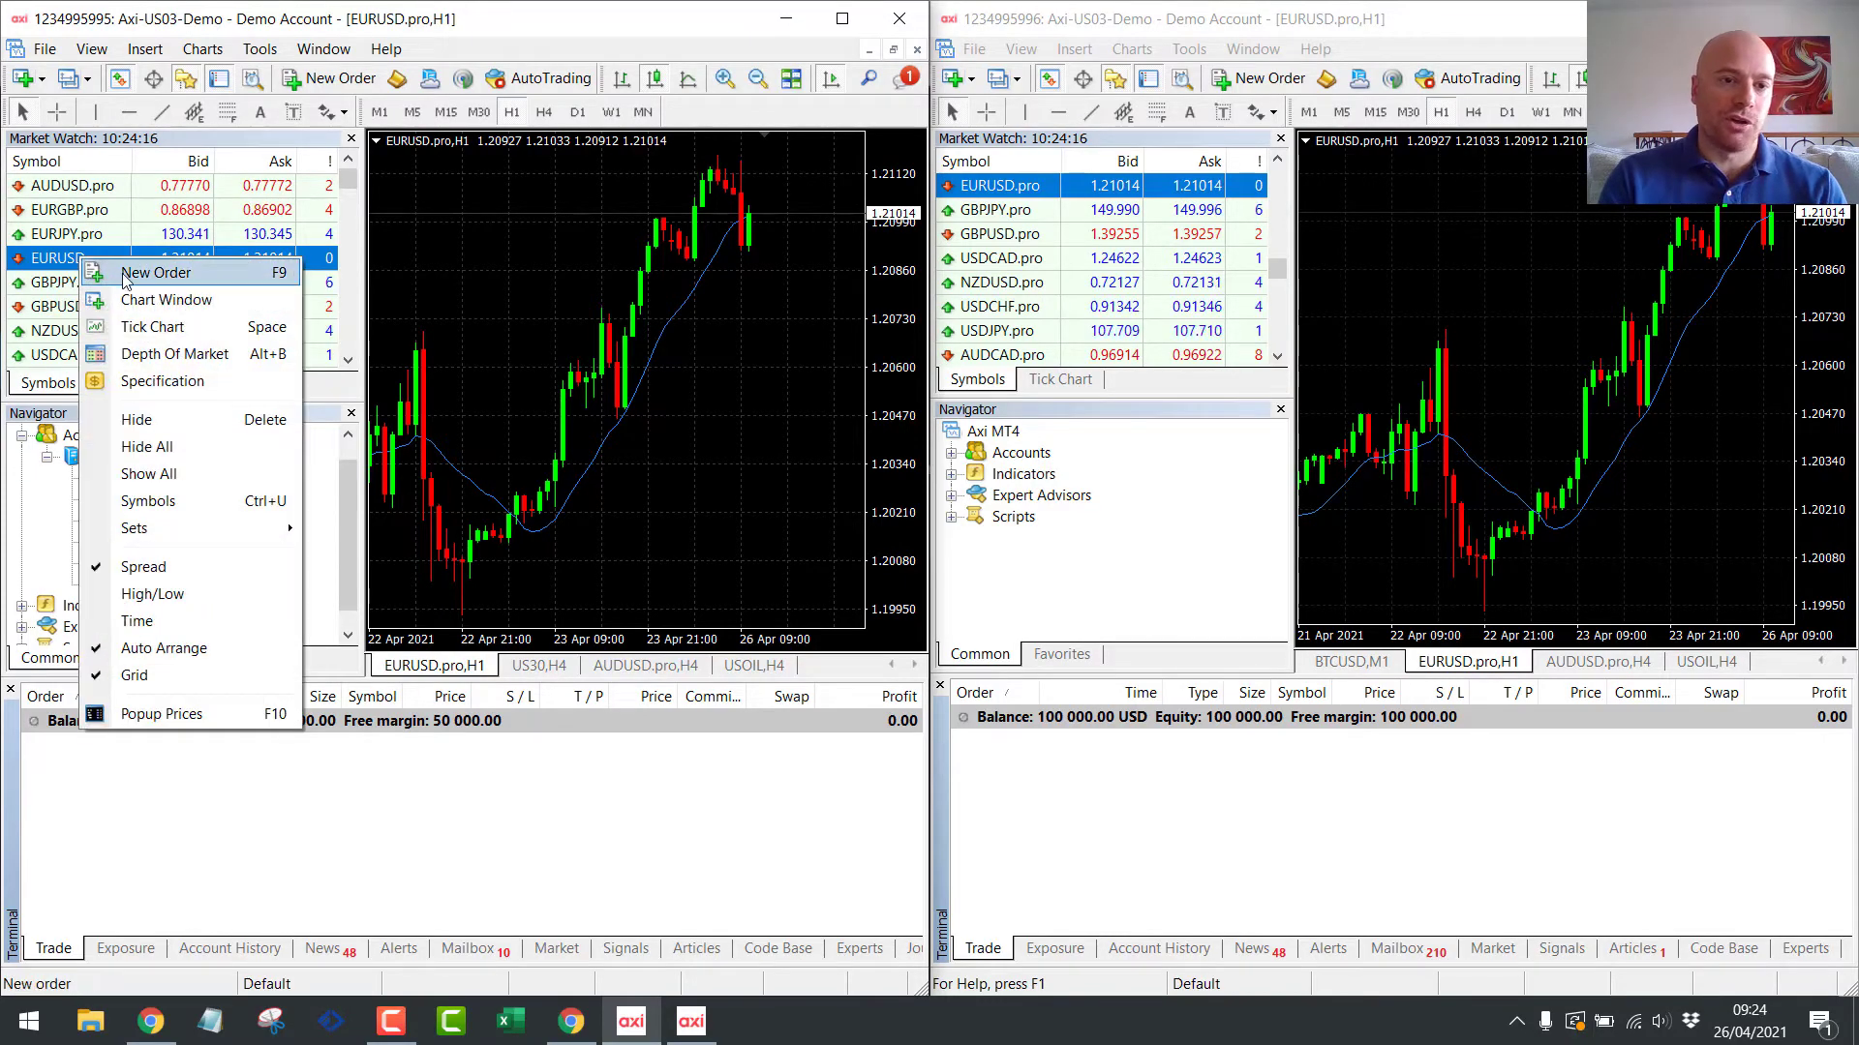
{"action": "left_click", "coordinate": [155, 273]}
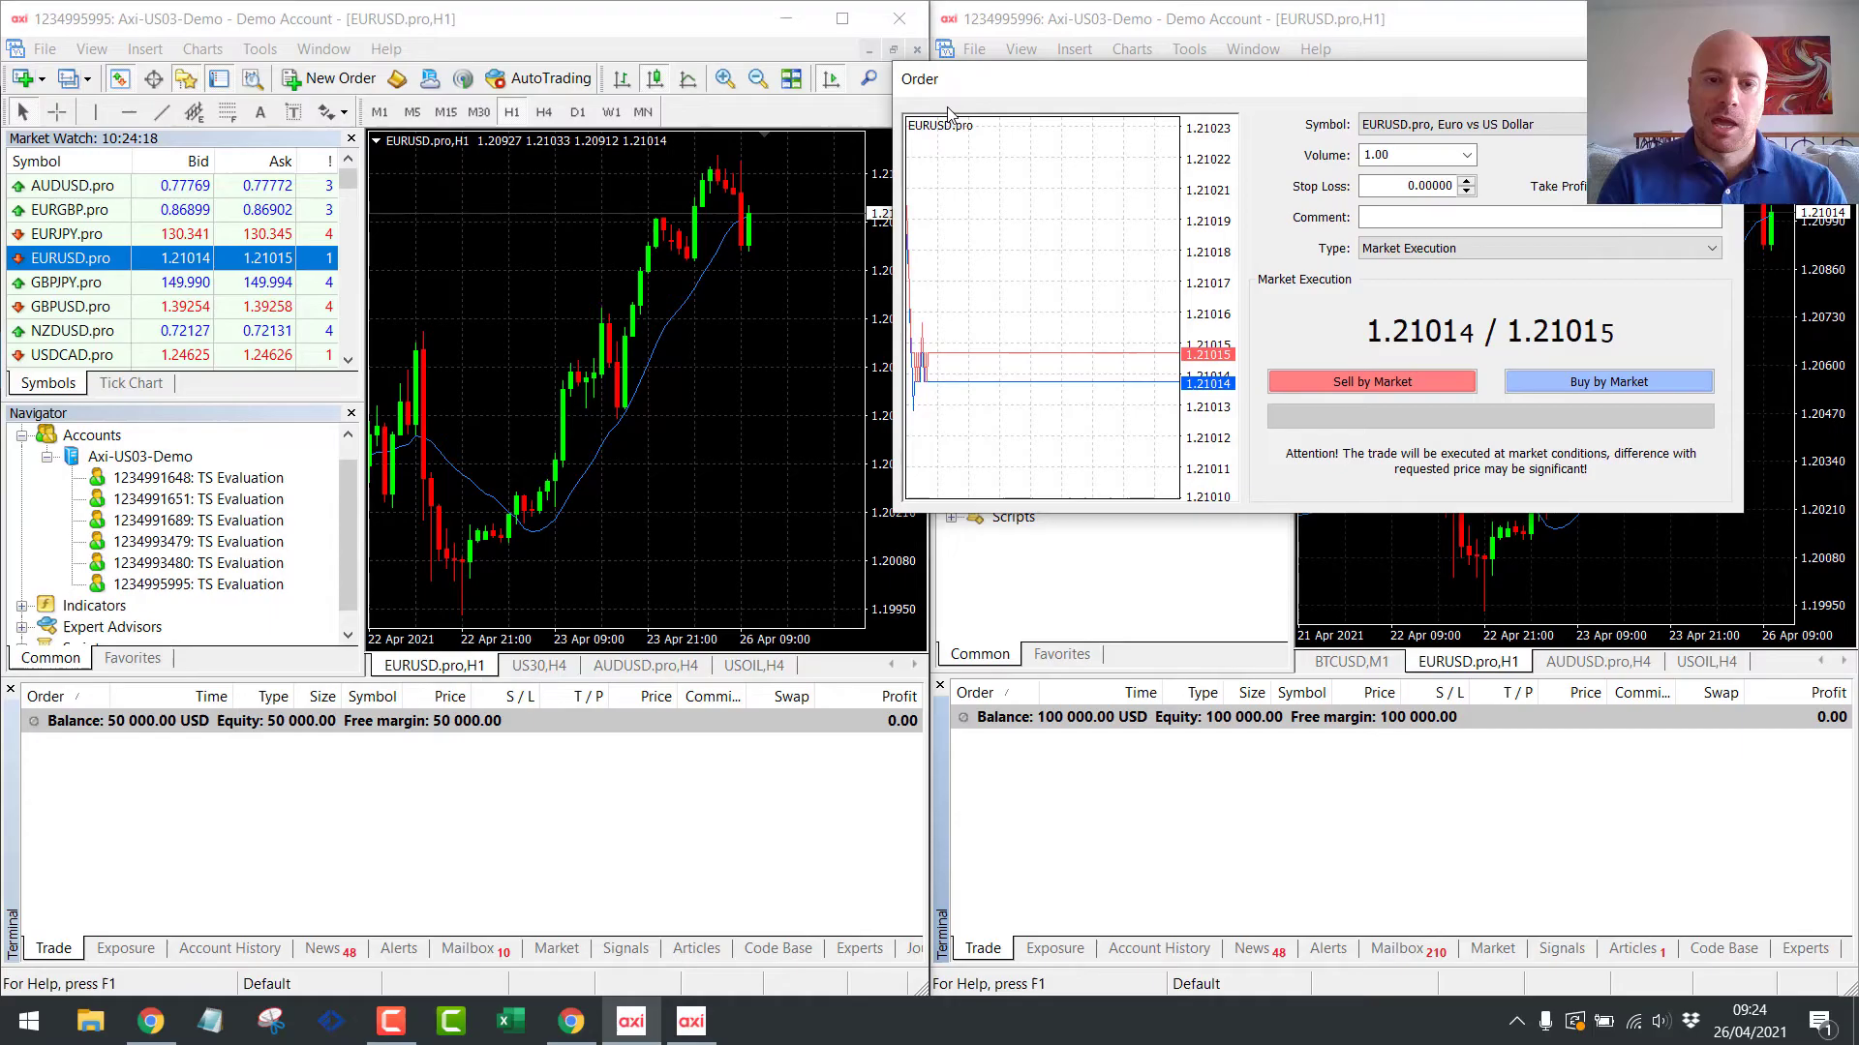
{"action": "left_click_drag", "start_coordinate": [949, 111], "coordinate": [218, 138]}
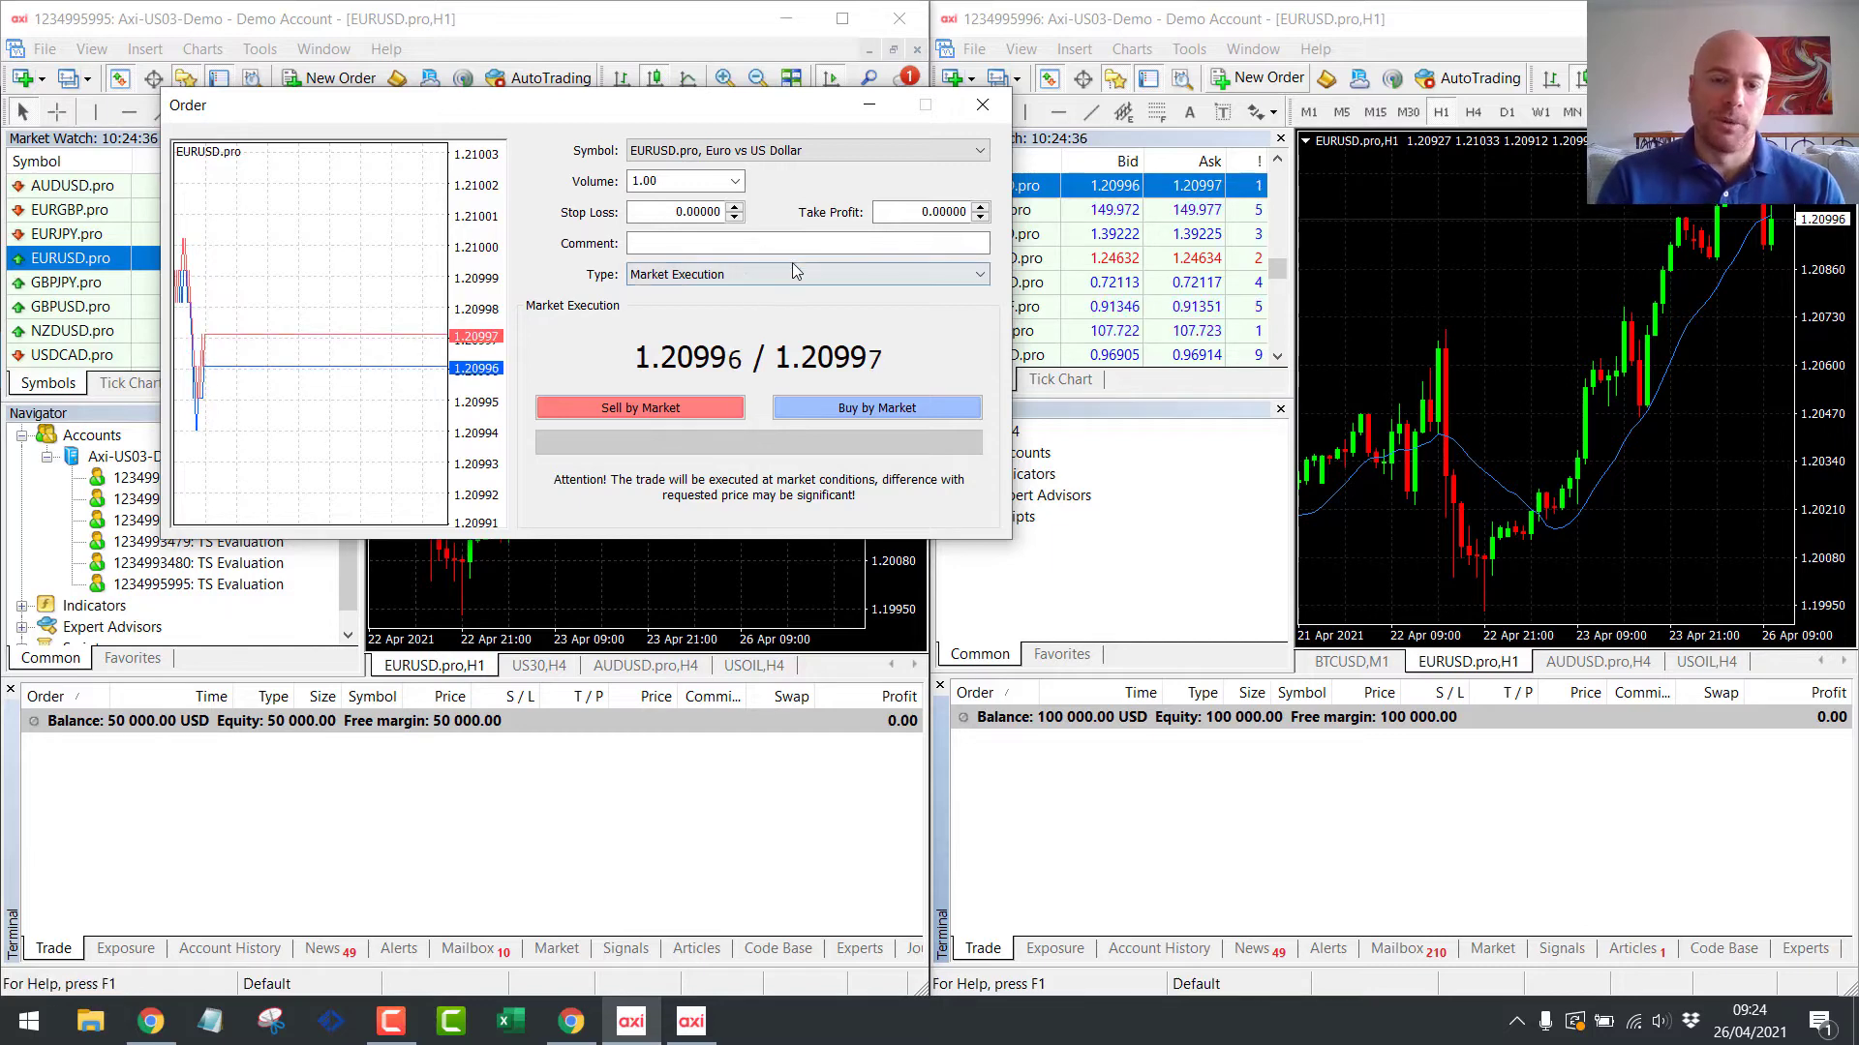
{"action": "left_click_drag", "start_coordinate": [620, 105], "coordinate": [510, 74]}
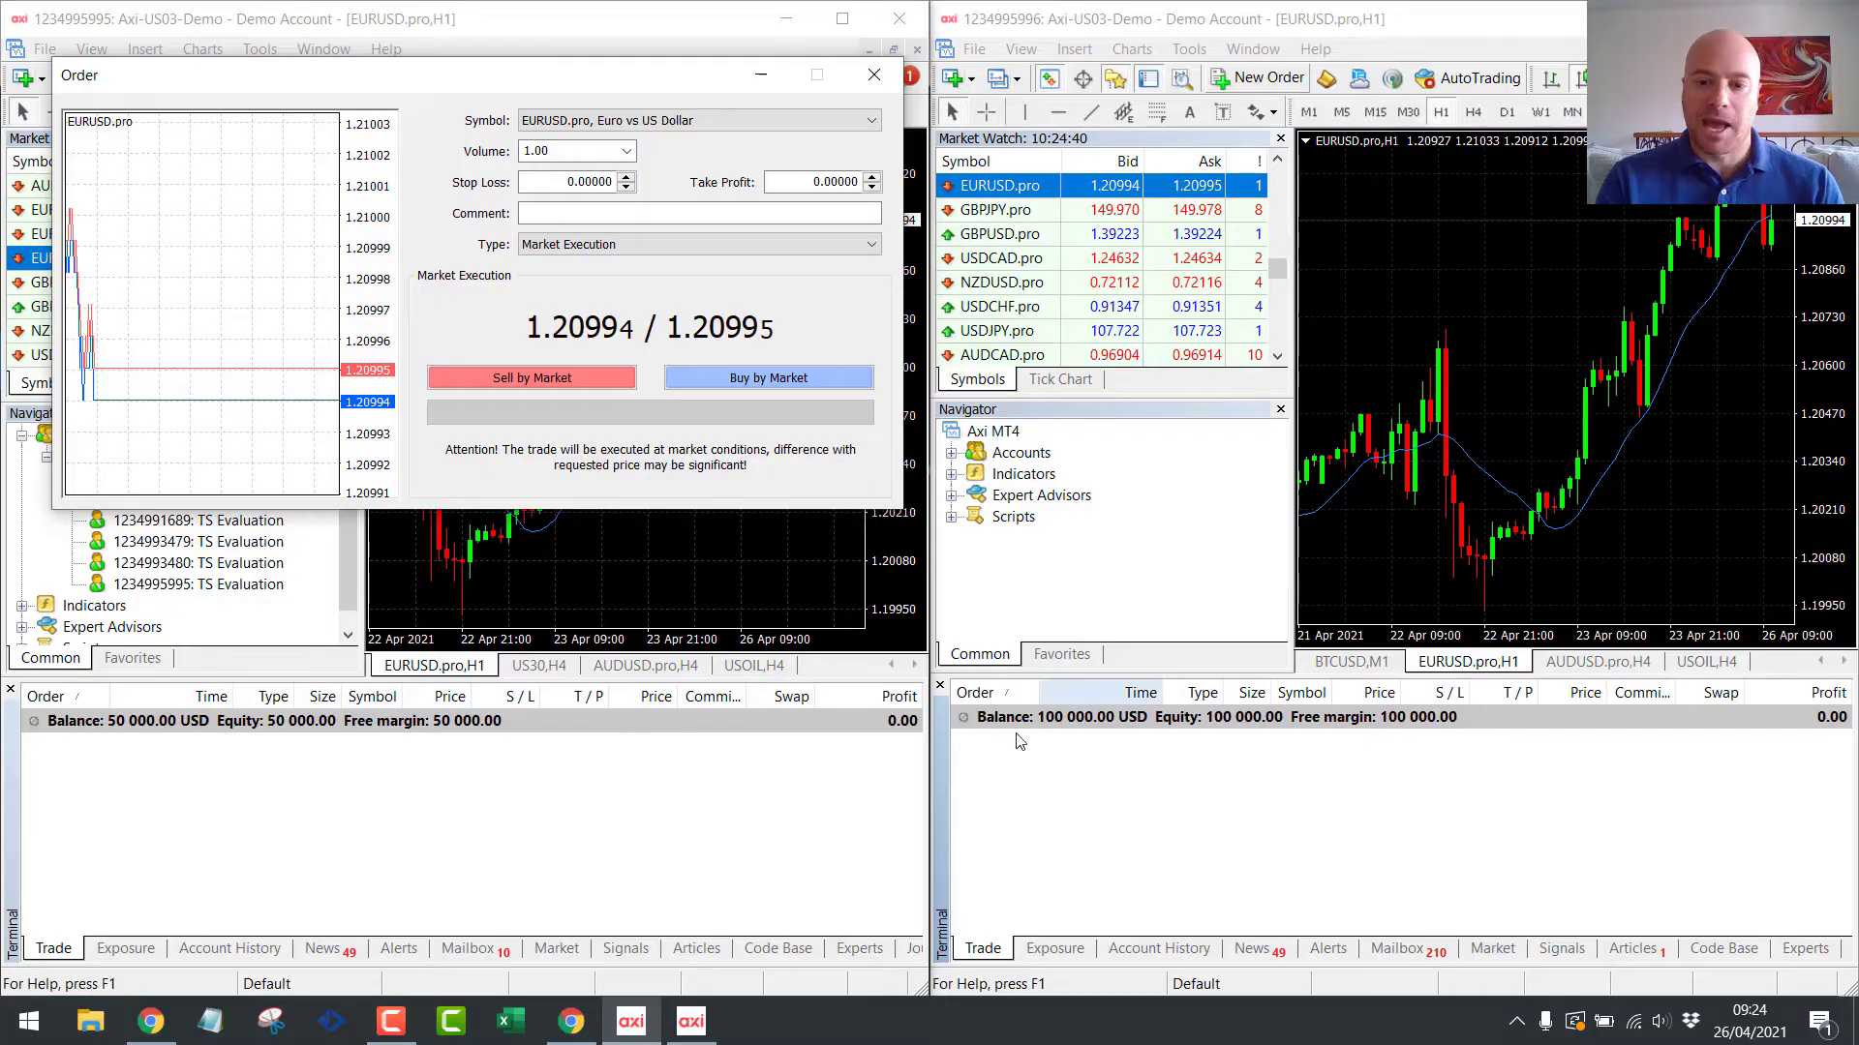
{"action": "left_click", "coordinate": [776, 380]}
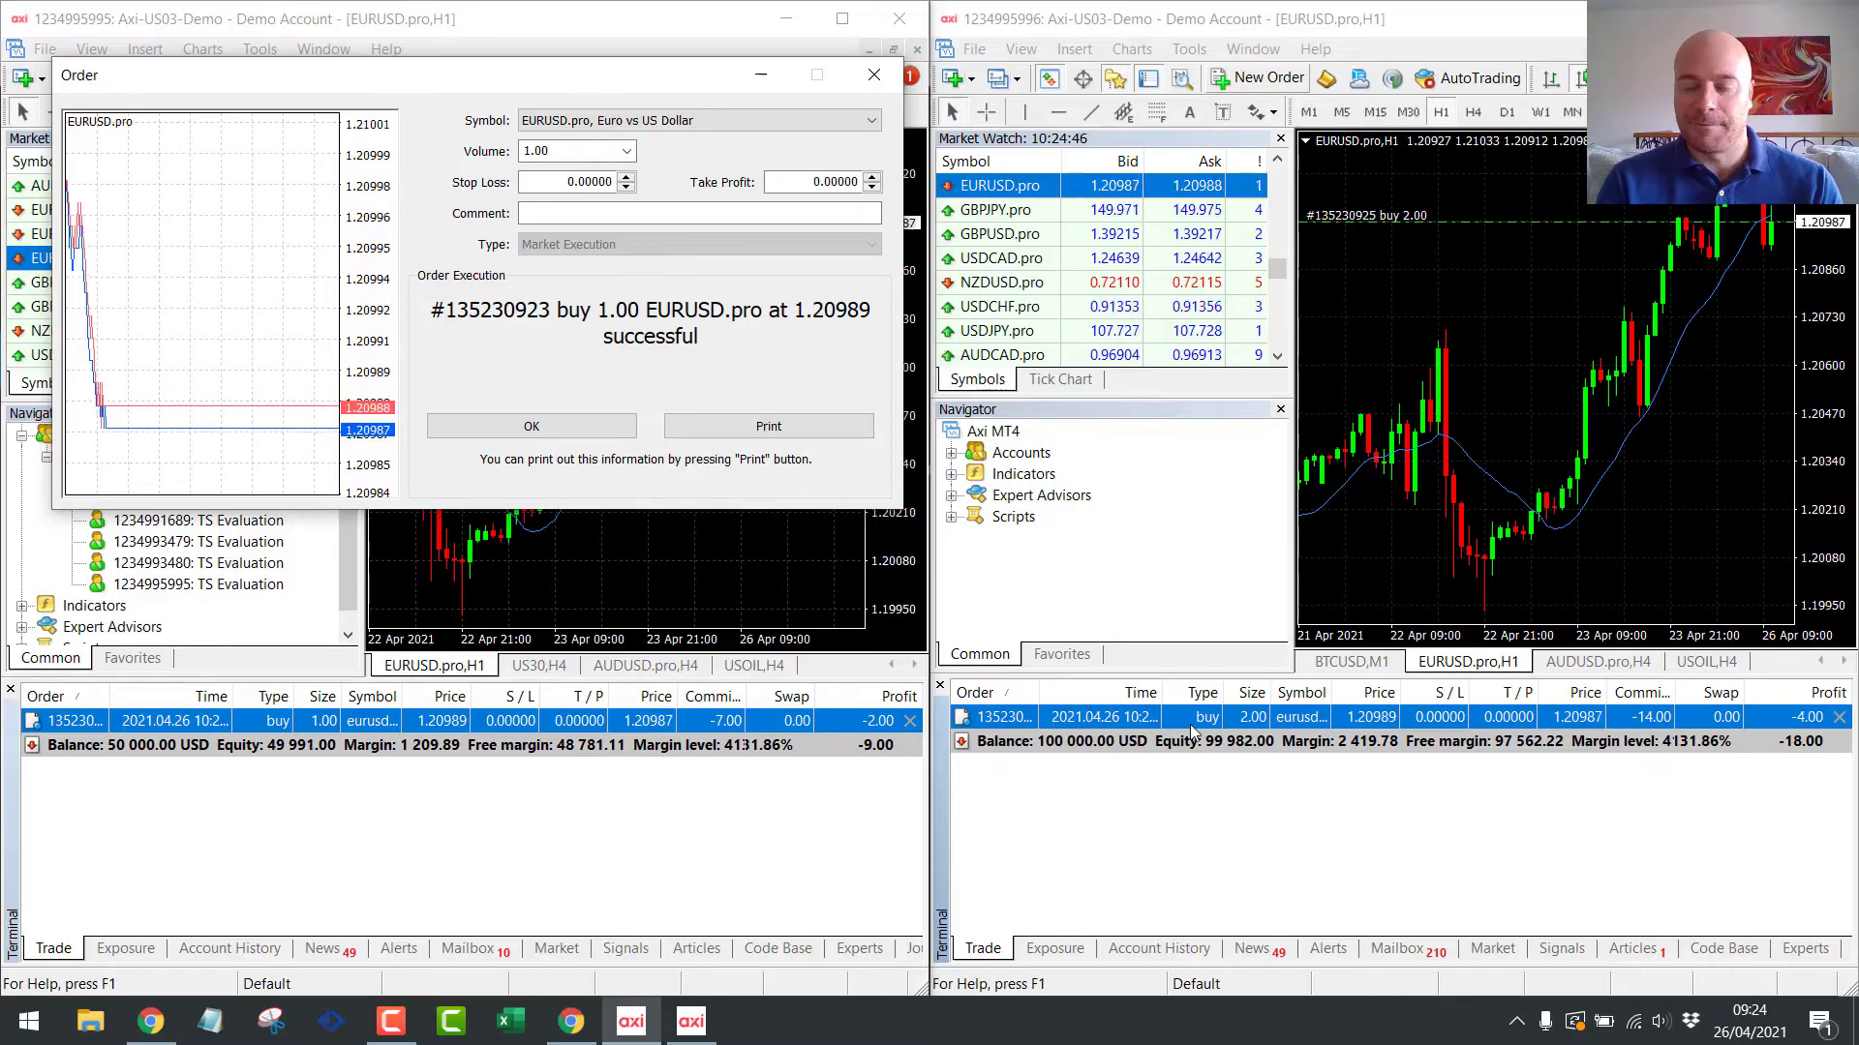
{"action": "left_click", "coordinate": [531, 426]}
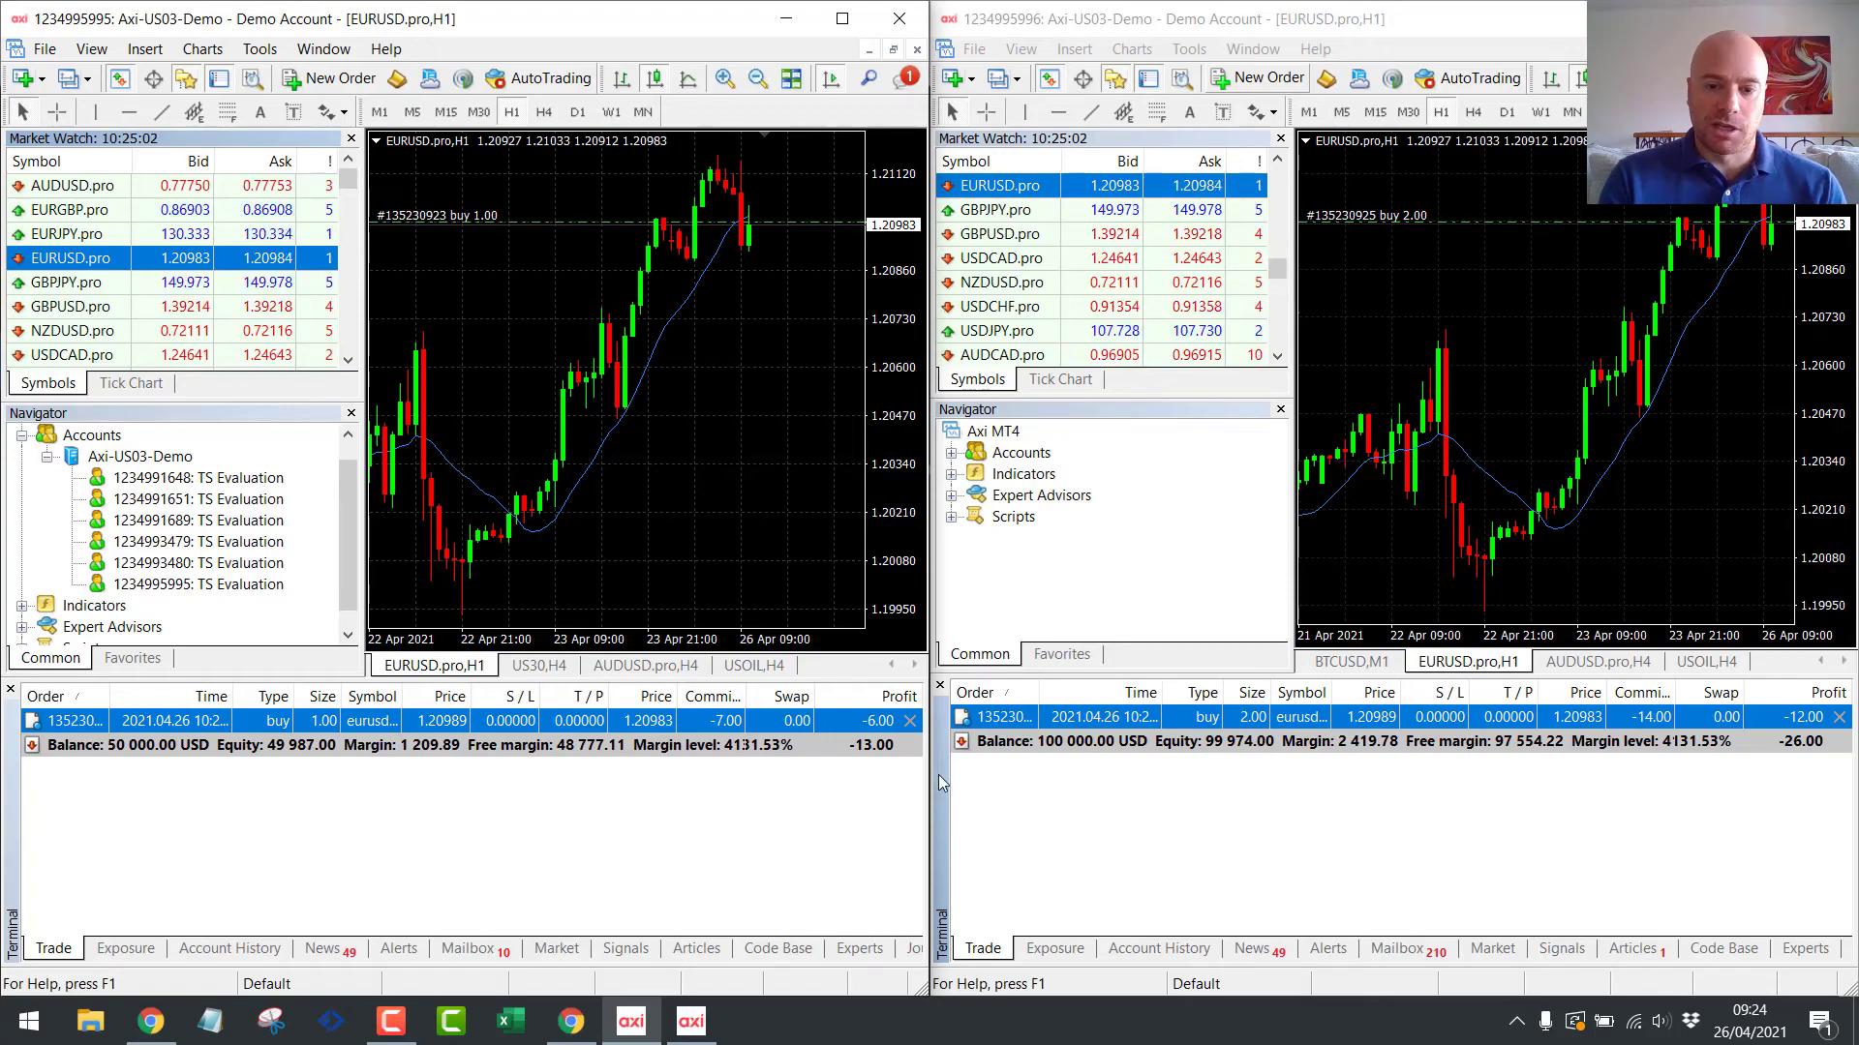
Enable one-click trading and close the EURUSD.pro buy on the 50,000 account.
{"action": "left_click", "coordinate": [910, 721]}
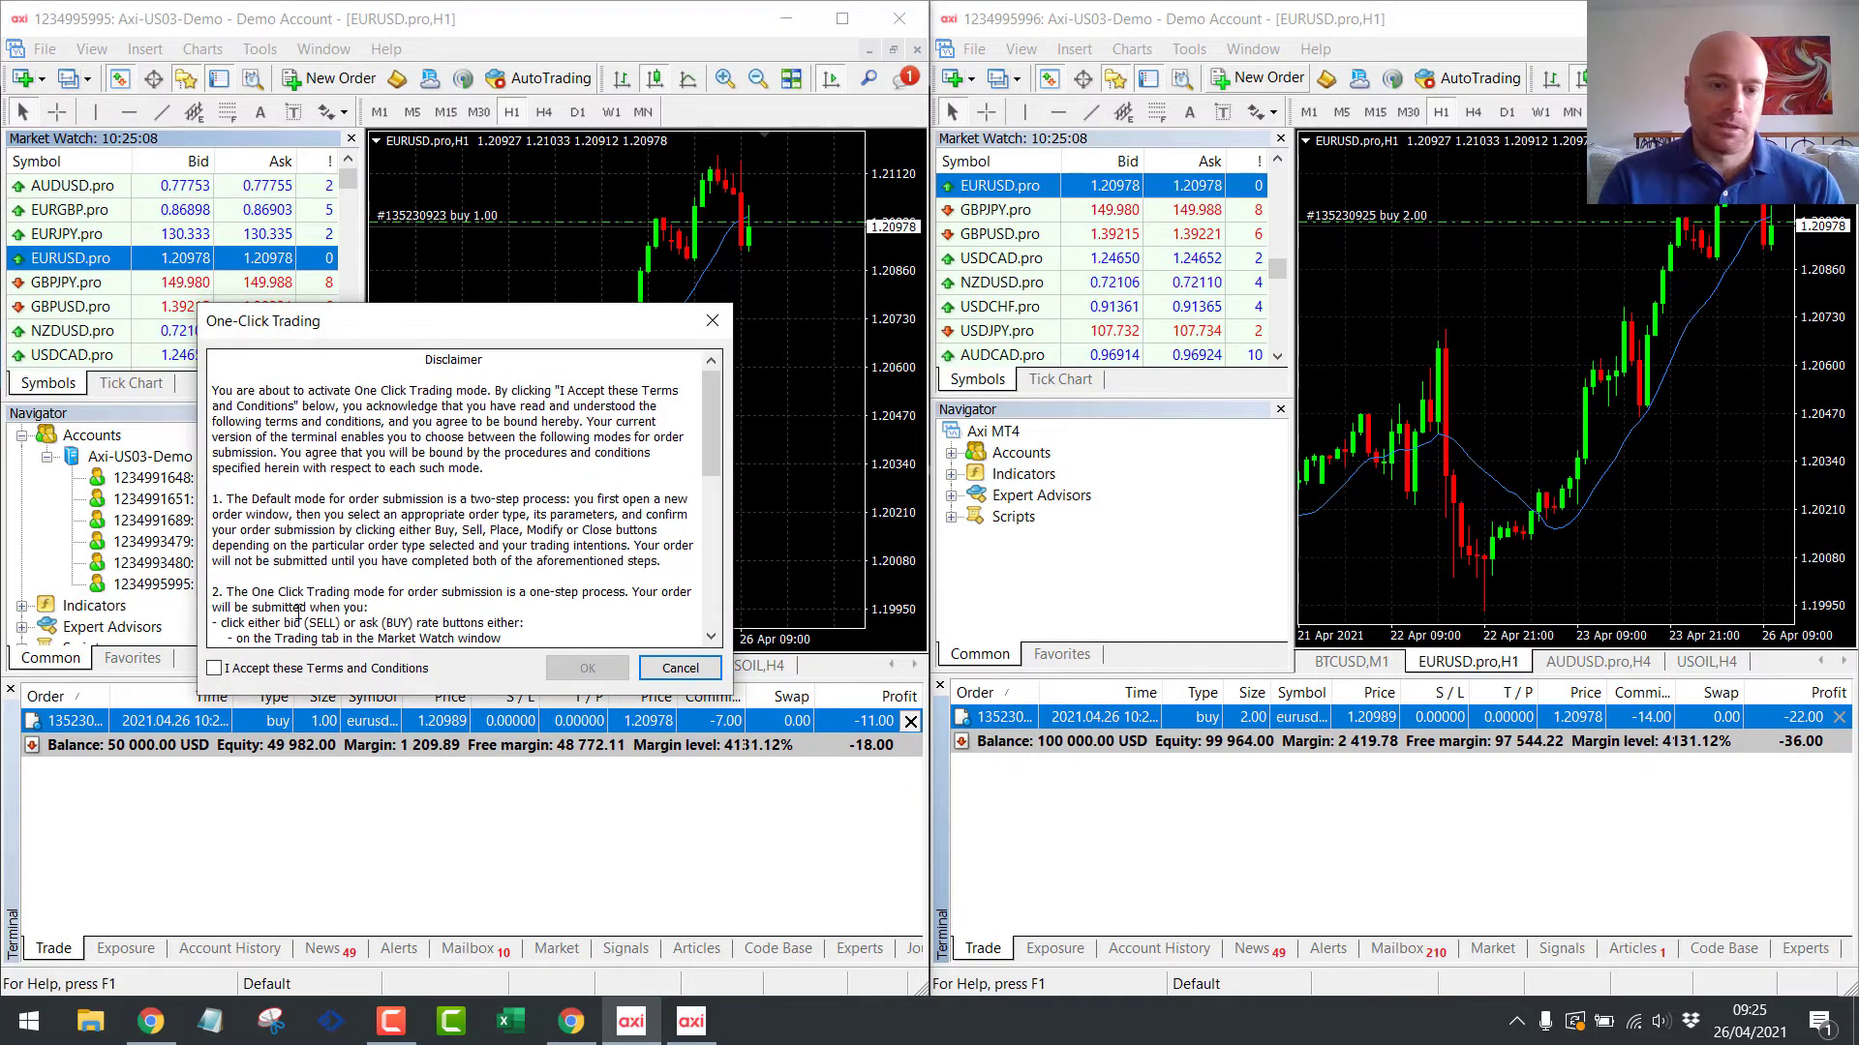
{"action": "left_click", "coordinate": [261, 669]}
{"action": "left_click", "coordinate": [588, 666]}
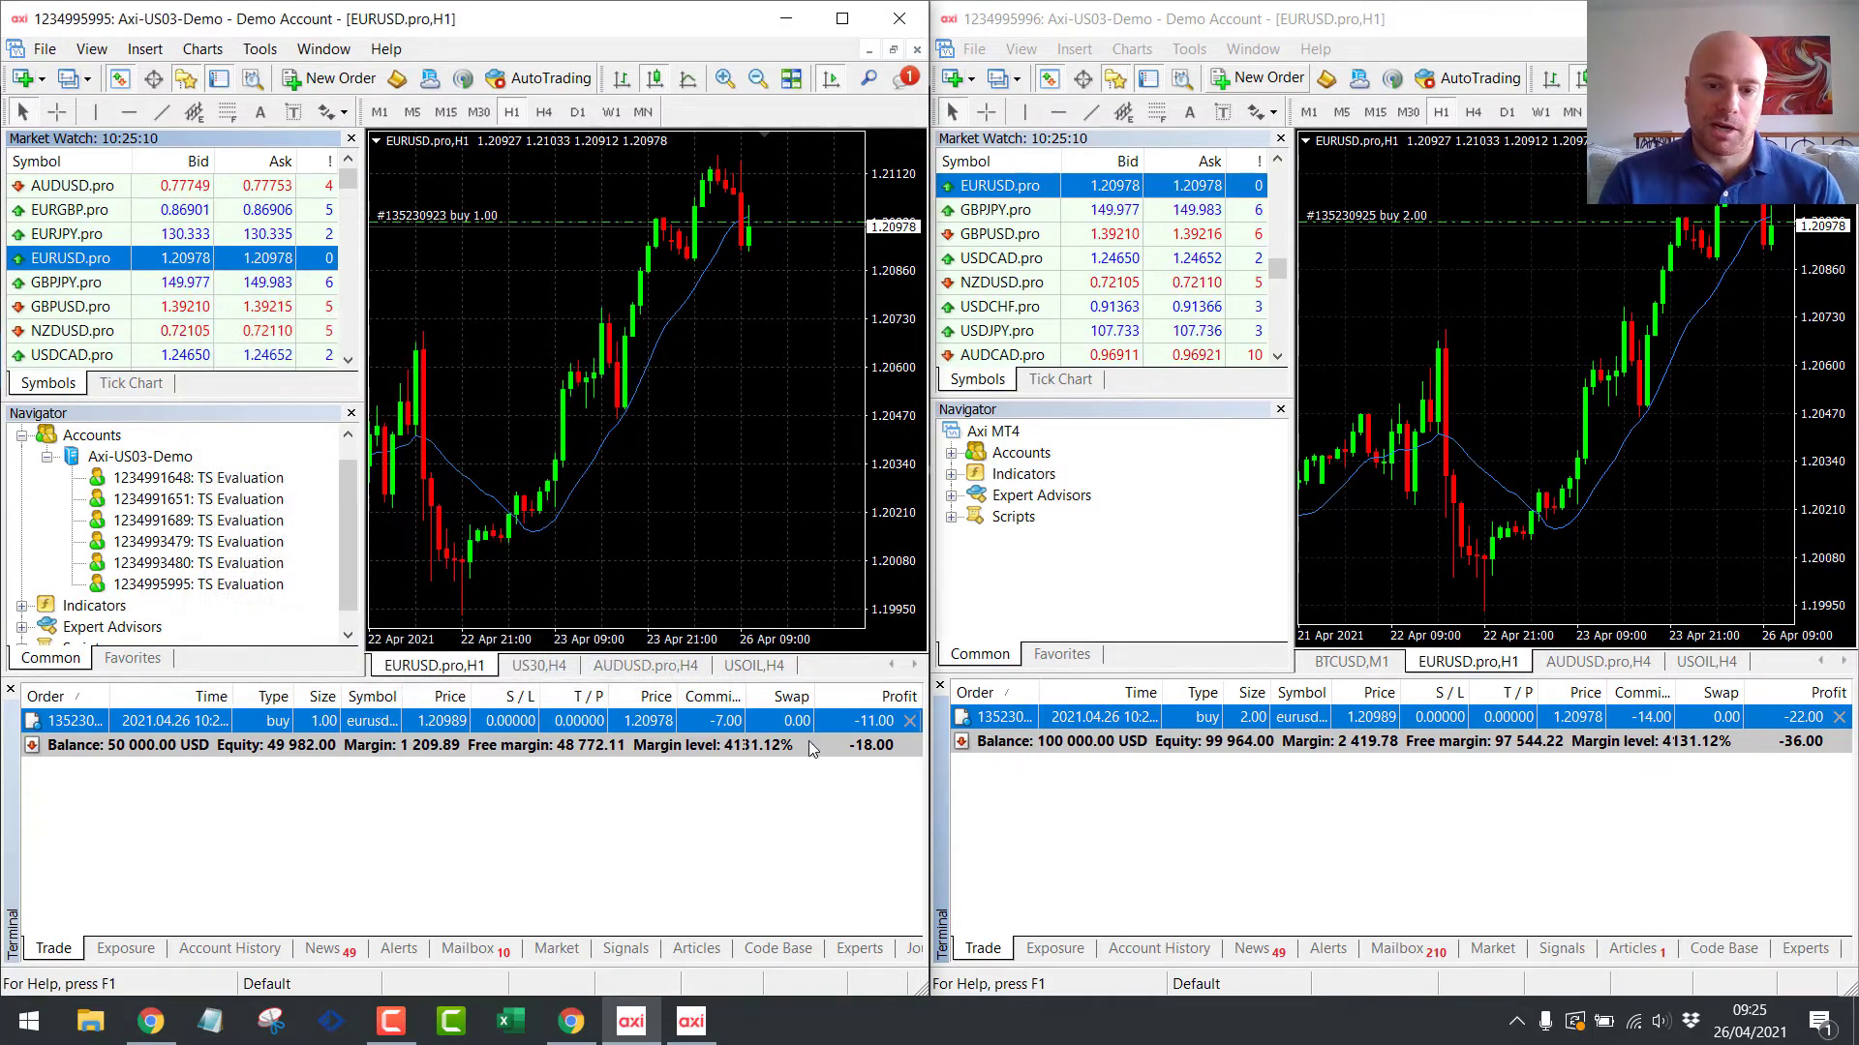
{"action": "left_click", "coordinate": [915, 721]}
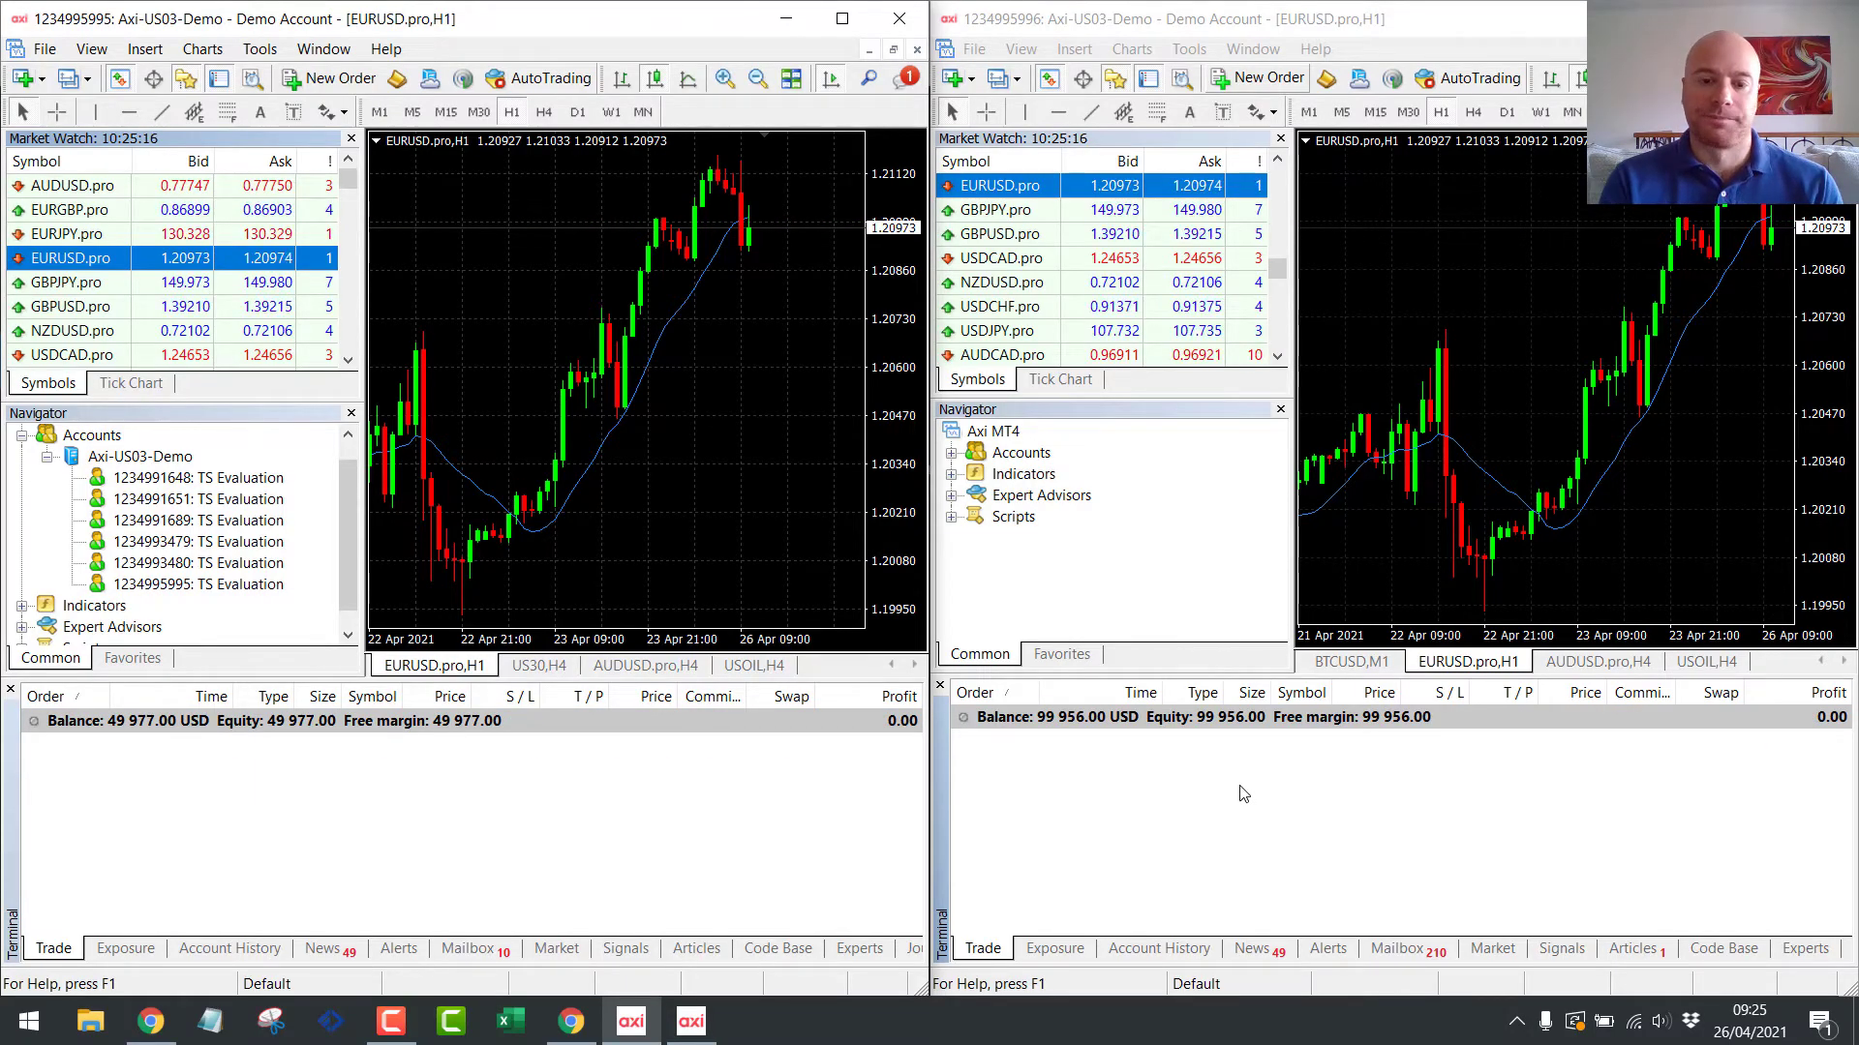
Back in Social Trader Tools, clear all trade alerts for Demo 50k and Demo 100k and save them.
{"action": "left_click", "coordinate": [571, 1024]}
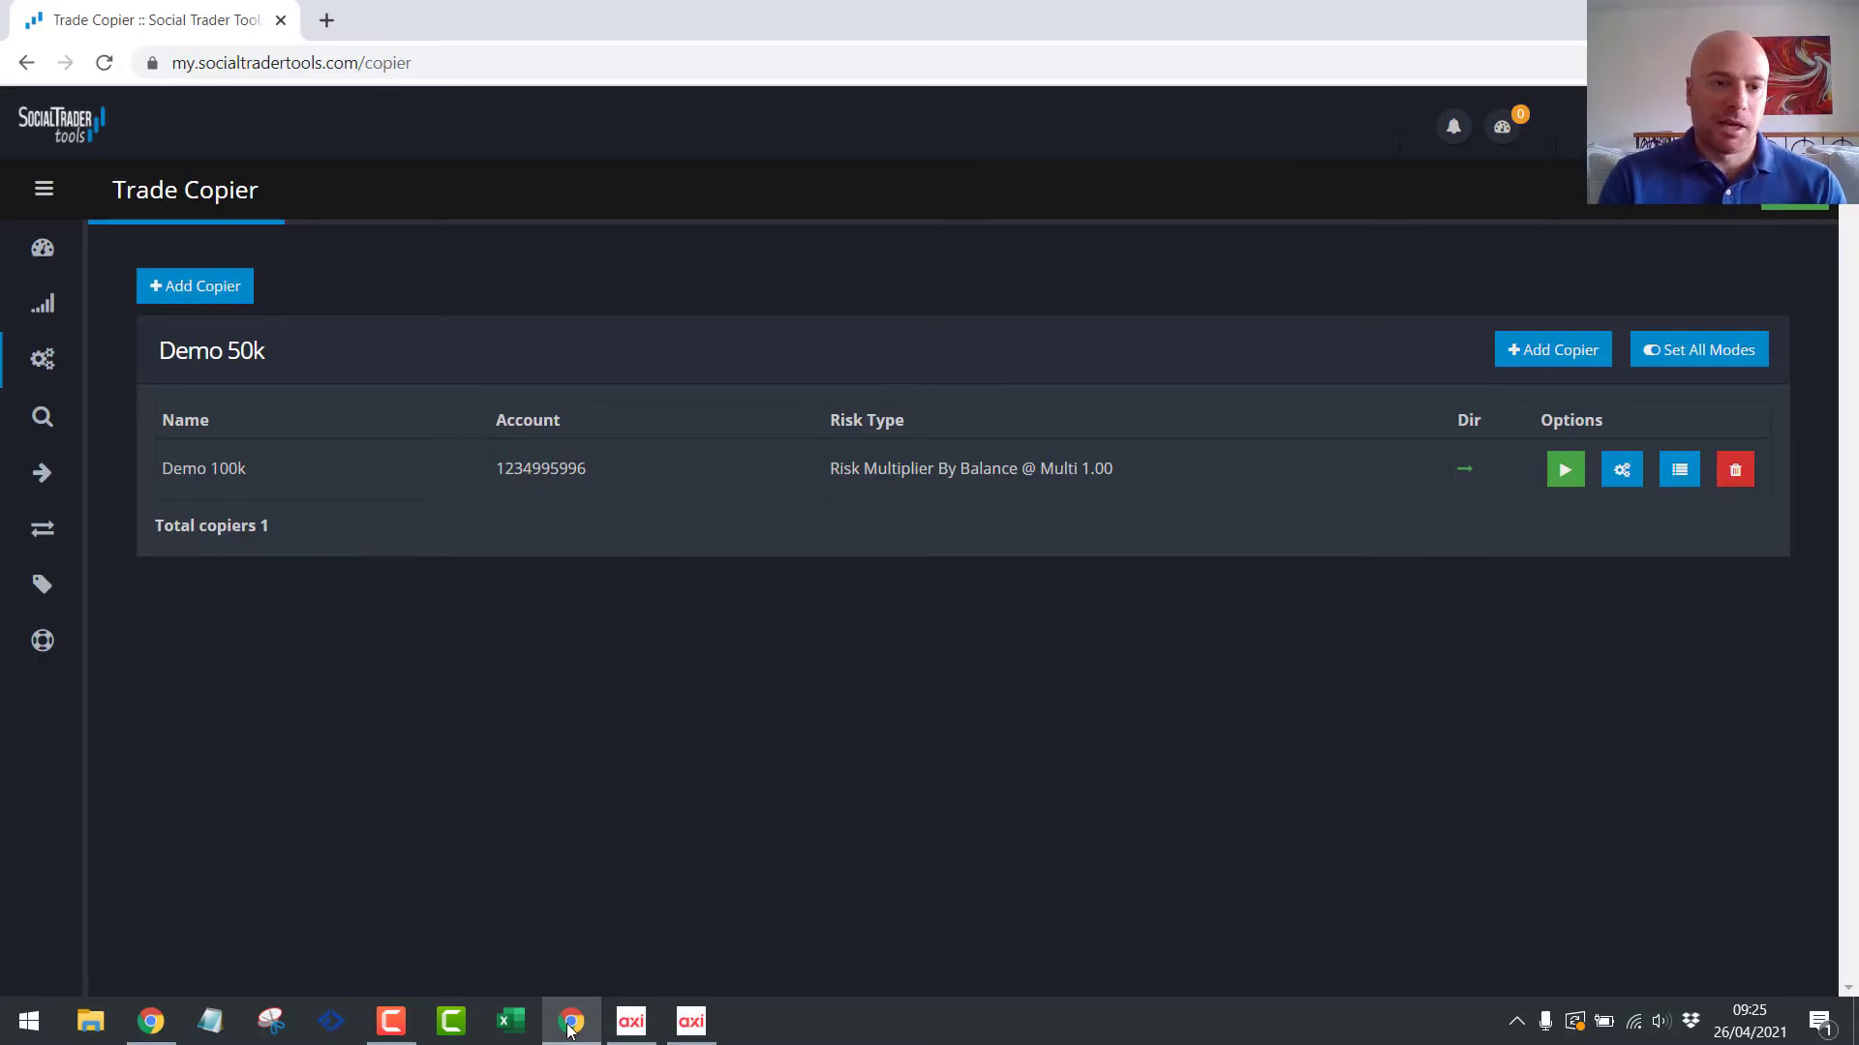
{"action": "mouse_move", "coordinate": [56, 307]}
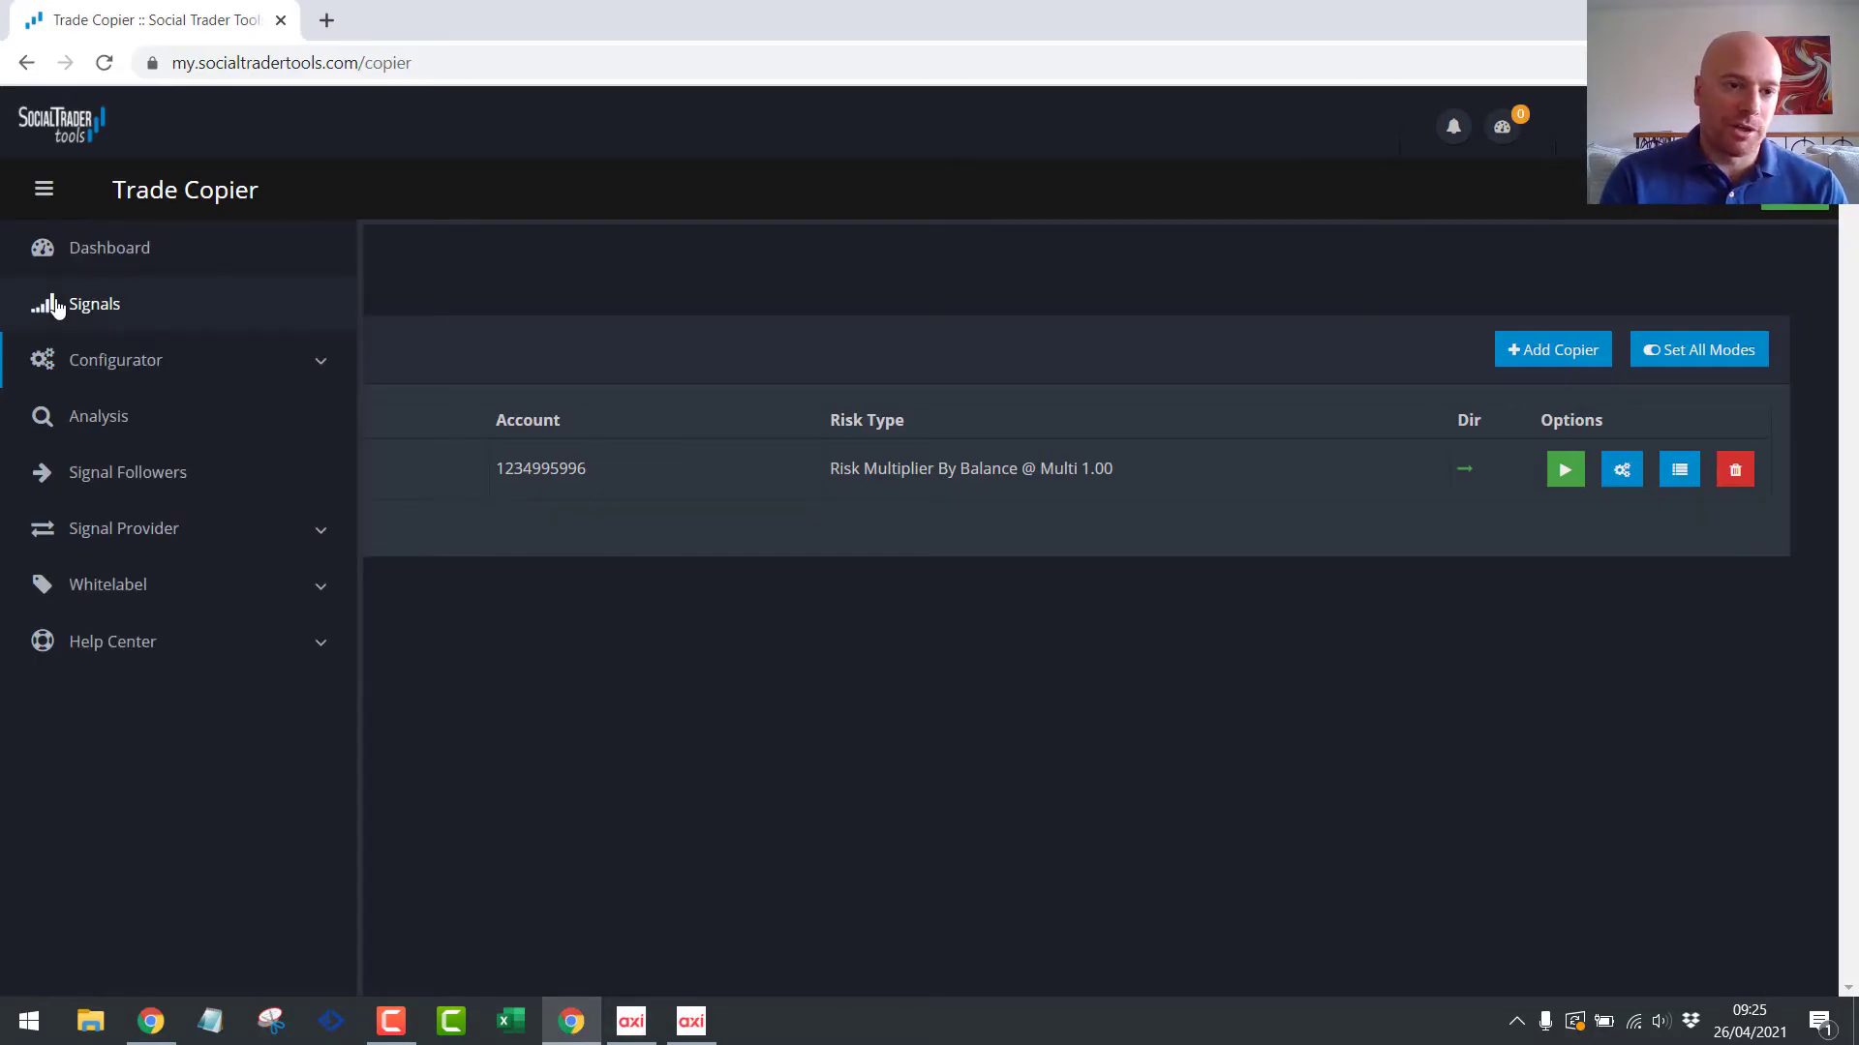
{"action": "left_click", "coordinate": [155, 361]}
{"action": "left_click", "coordinate": [160, 502]}
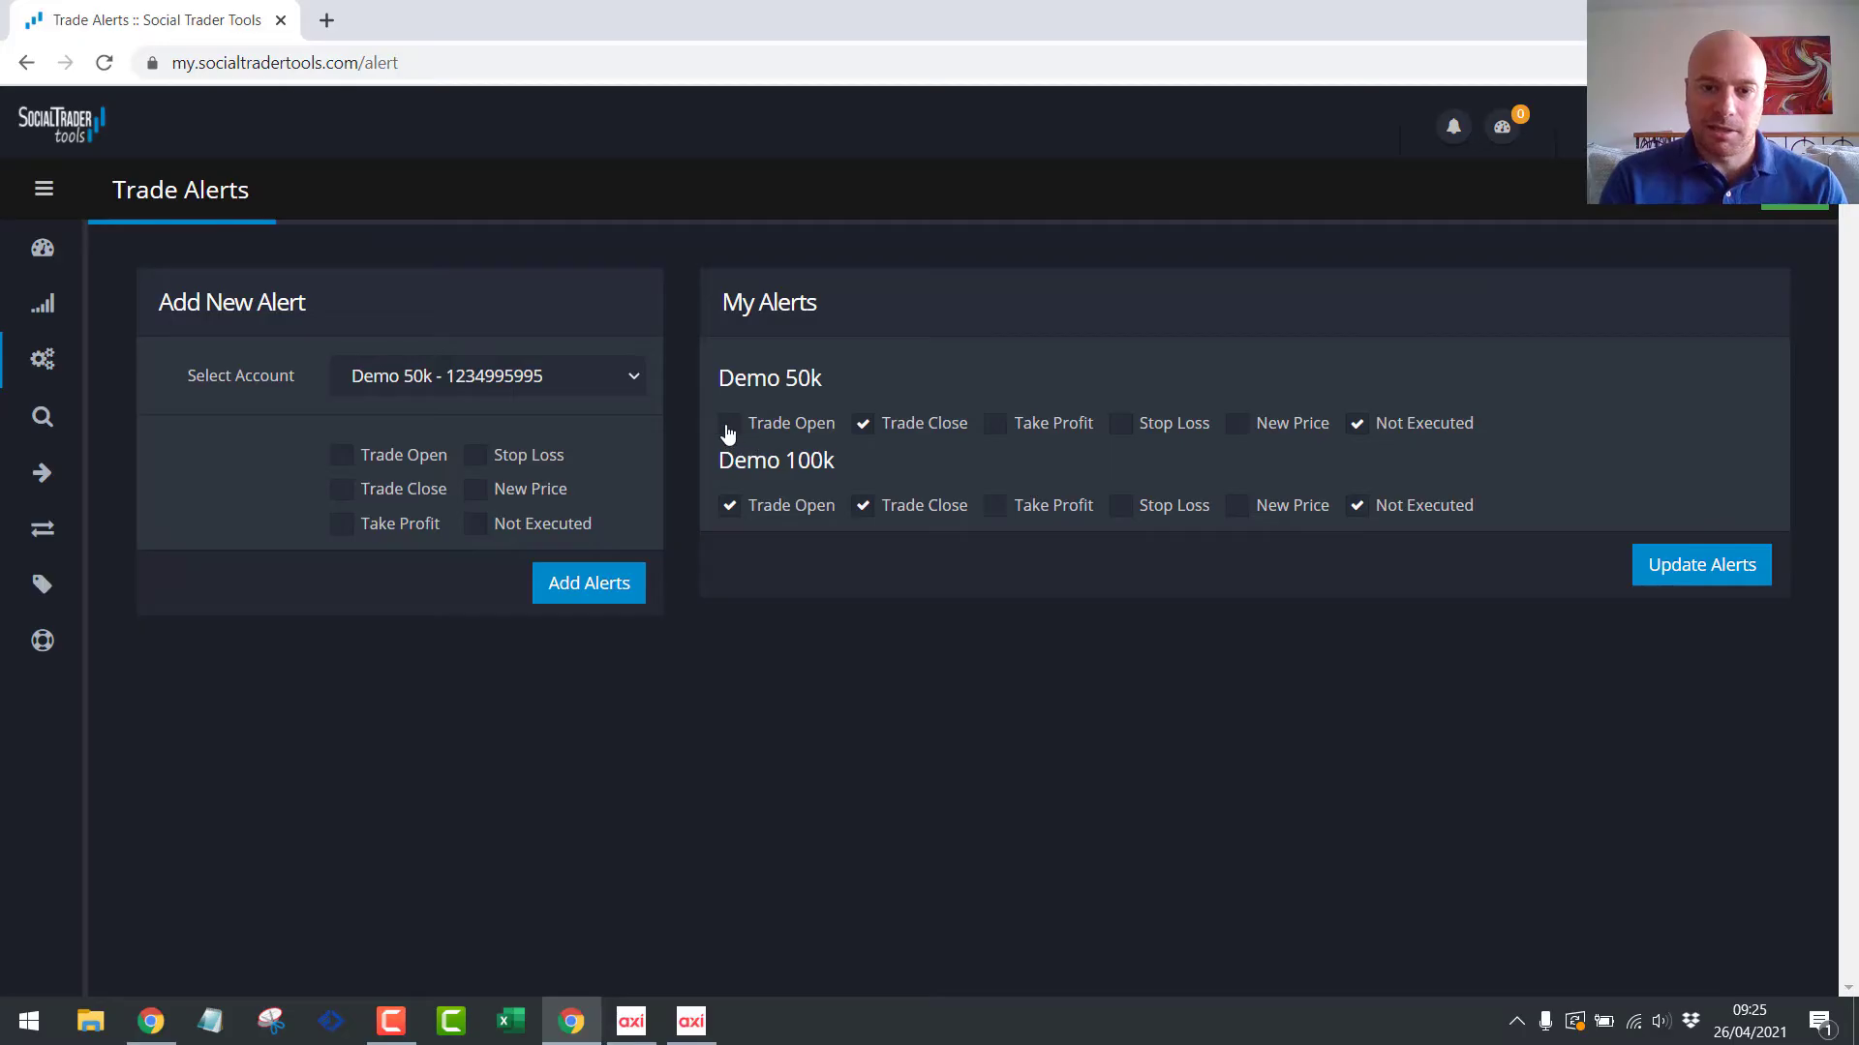
{"action": "left_click", "coordinate": [729, 513]}
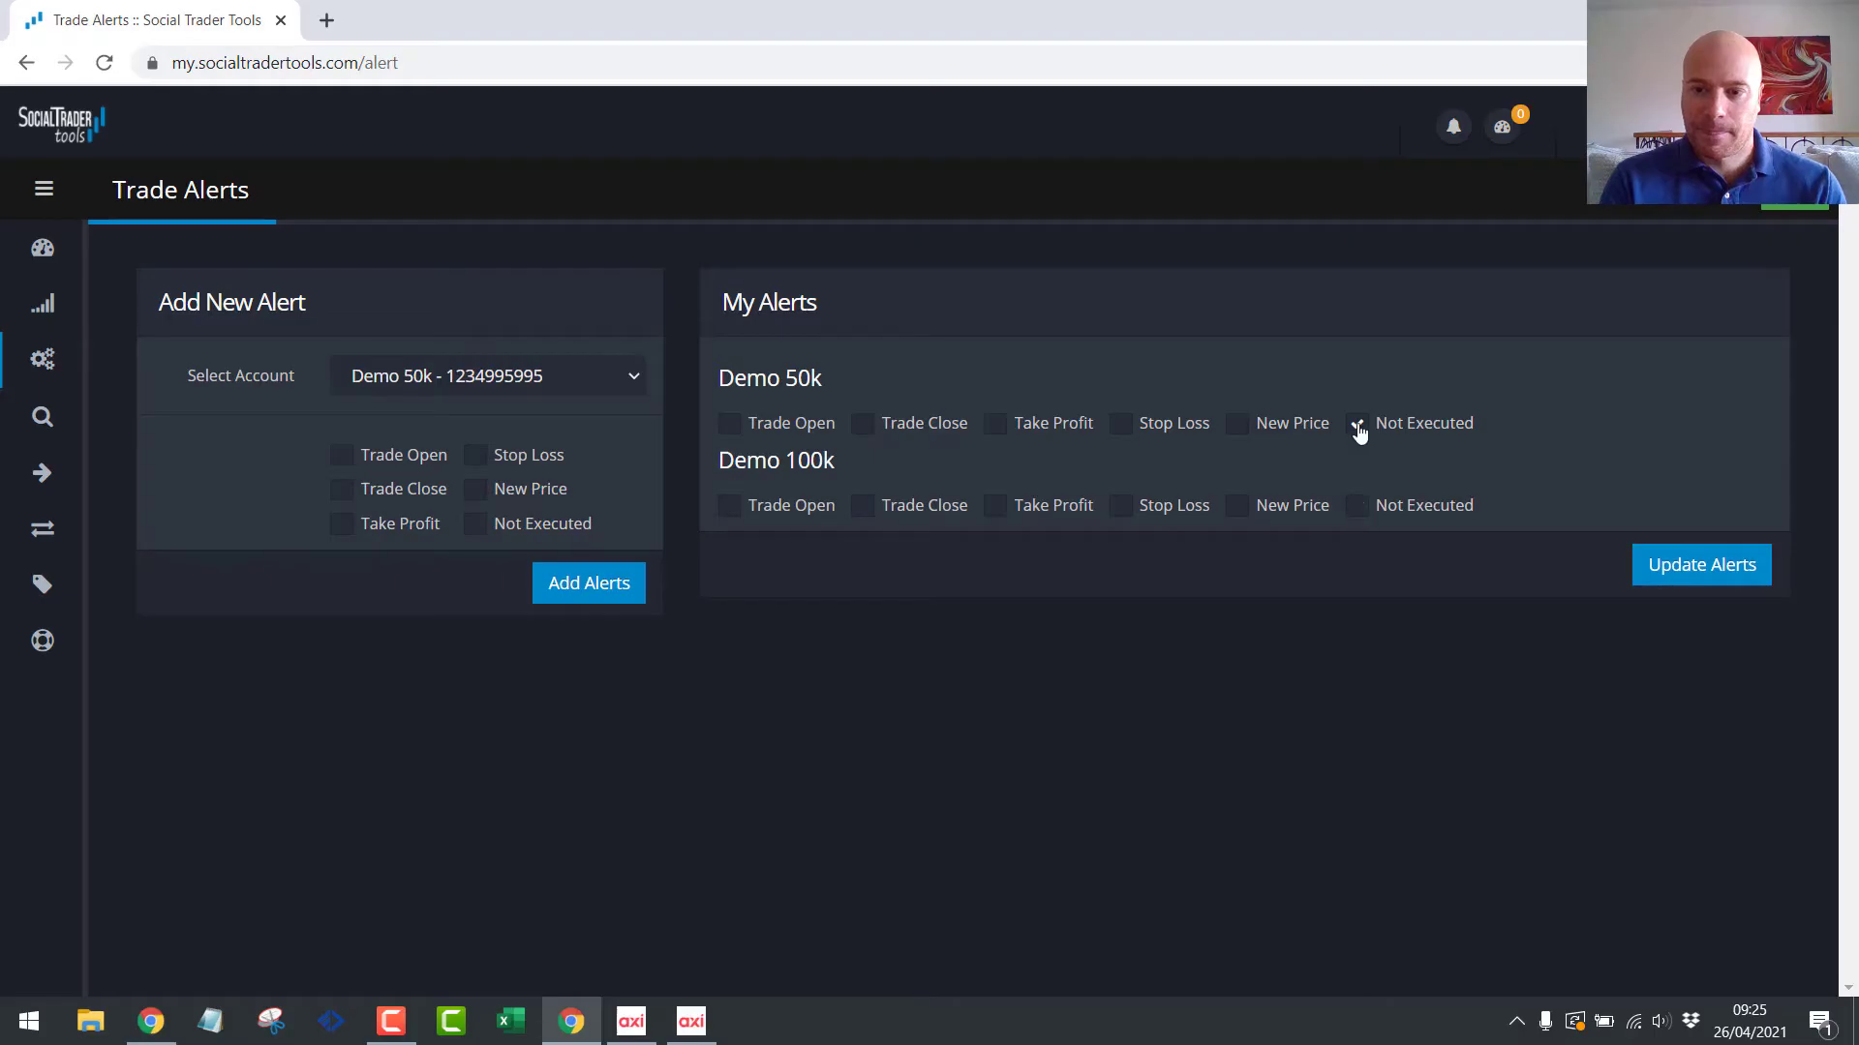
{"action": "left_click", "coordinate": [1661, 565]}
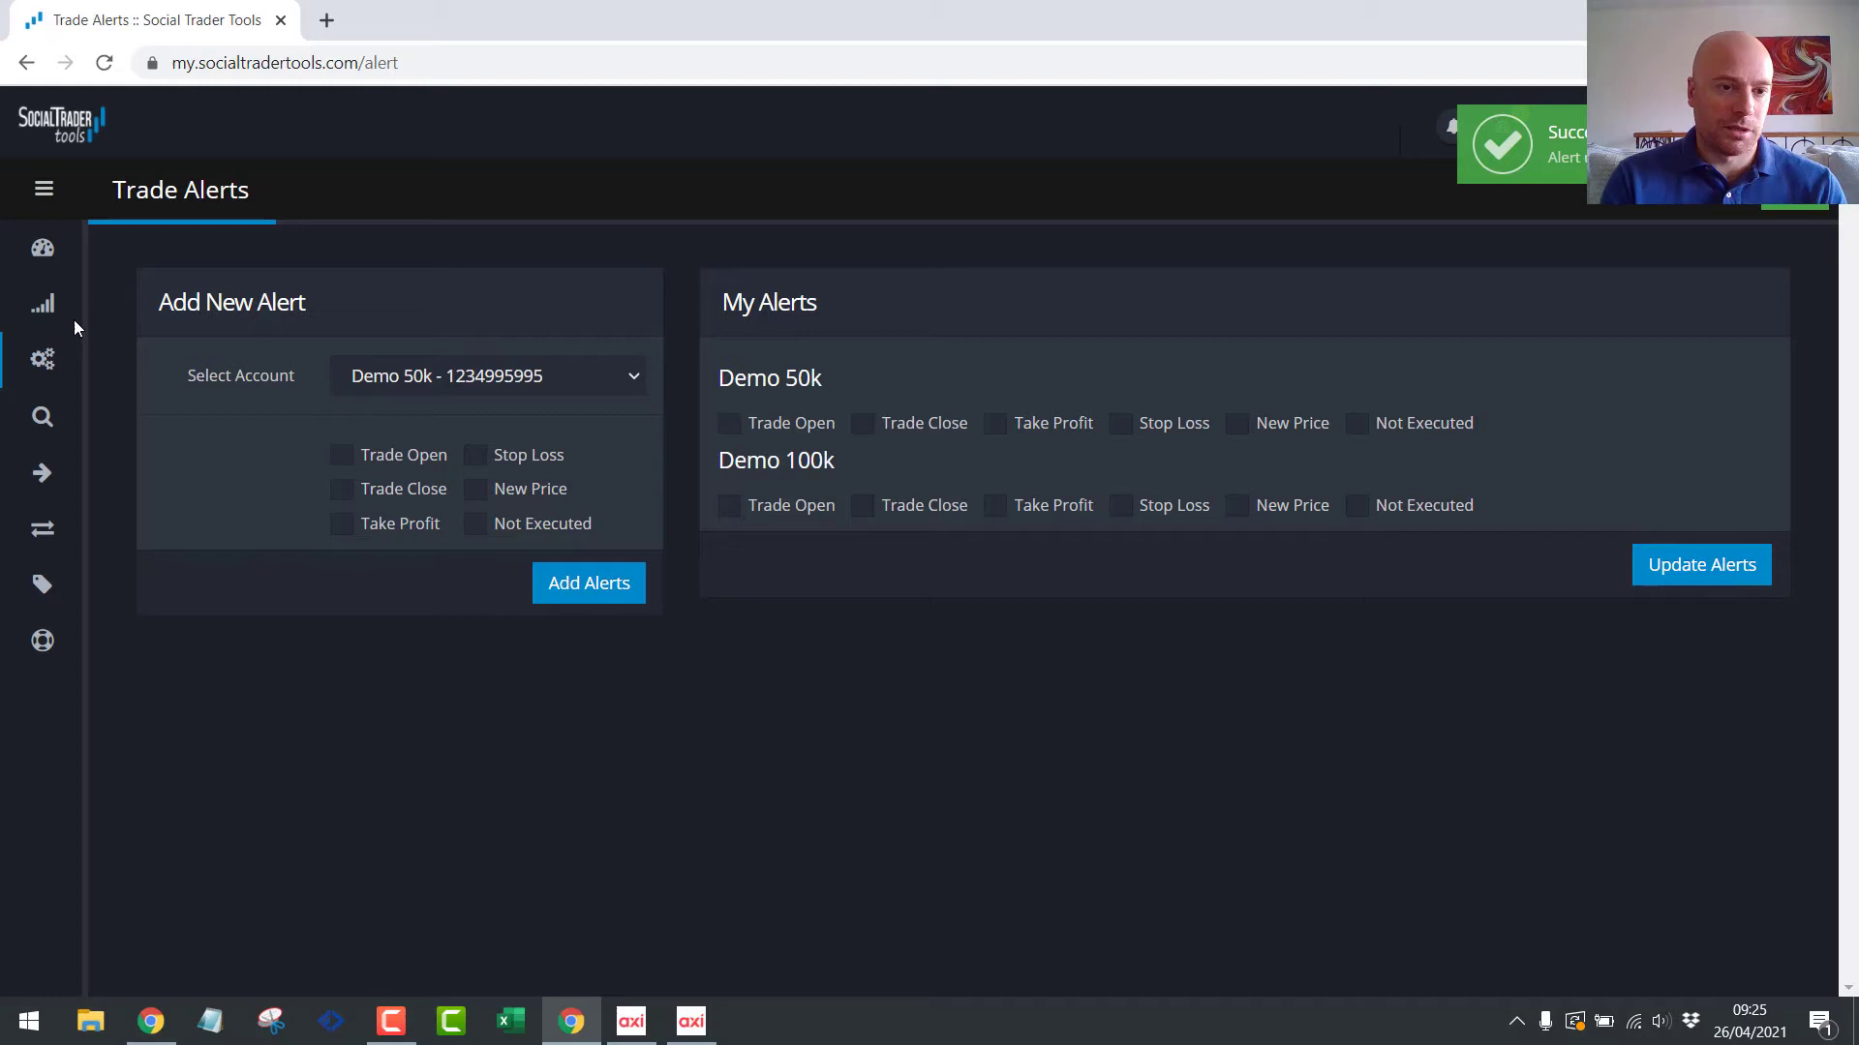
Go to the Configurator > Trade Copier page.
{"action": "mouse_move", "coordinate": [38, 364]}
{"action": "left_click", "coordinate": [152, 368]}
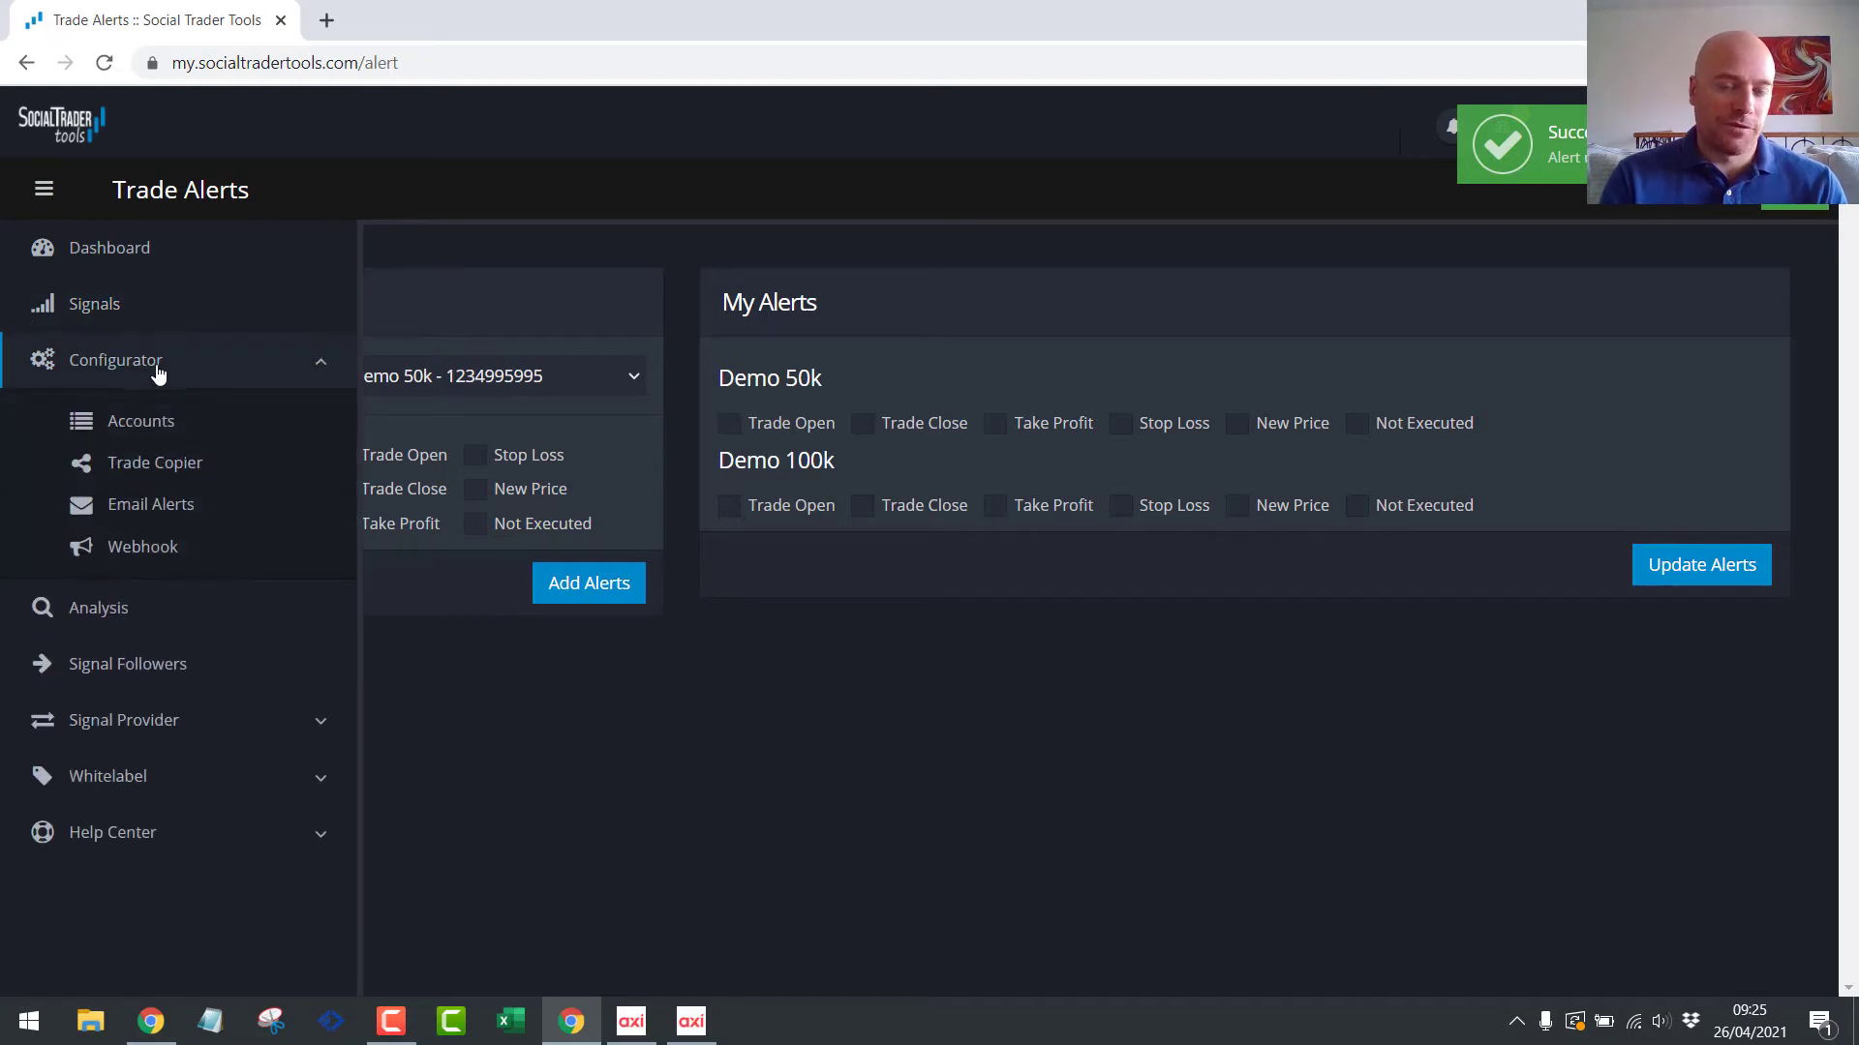
{"action": "left_click", "coordinate": [168, 468]}
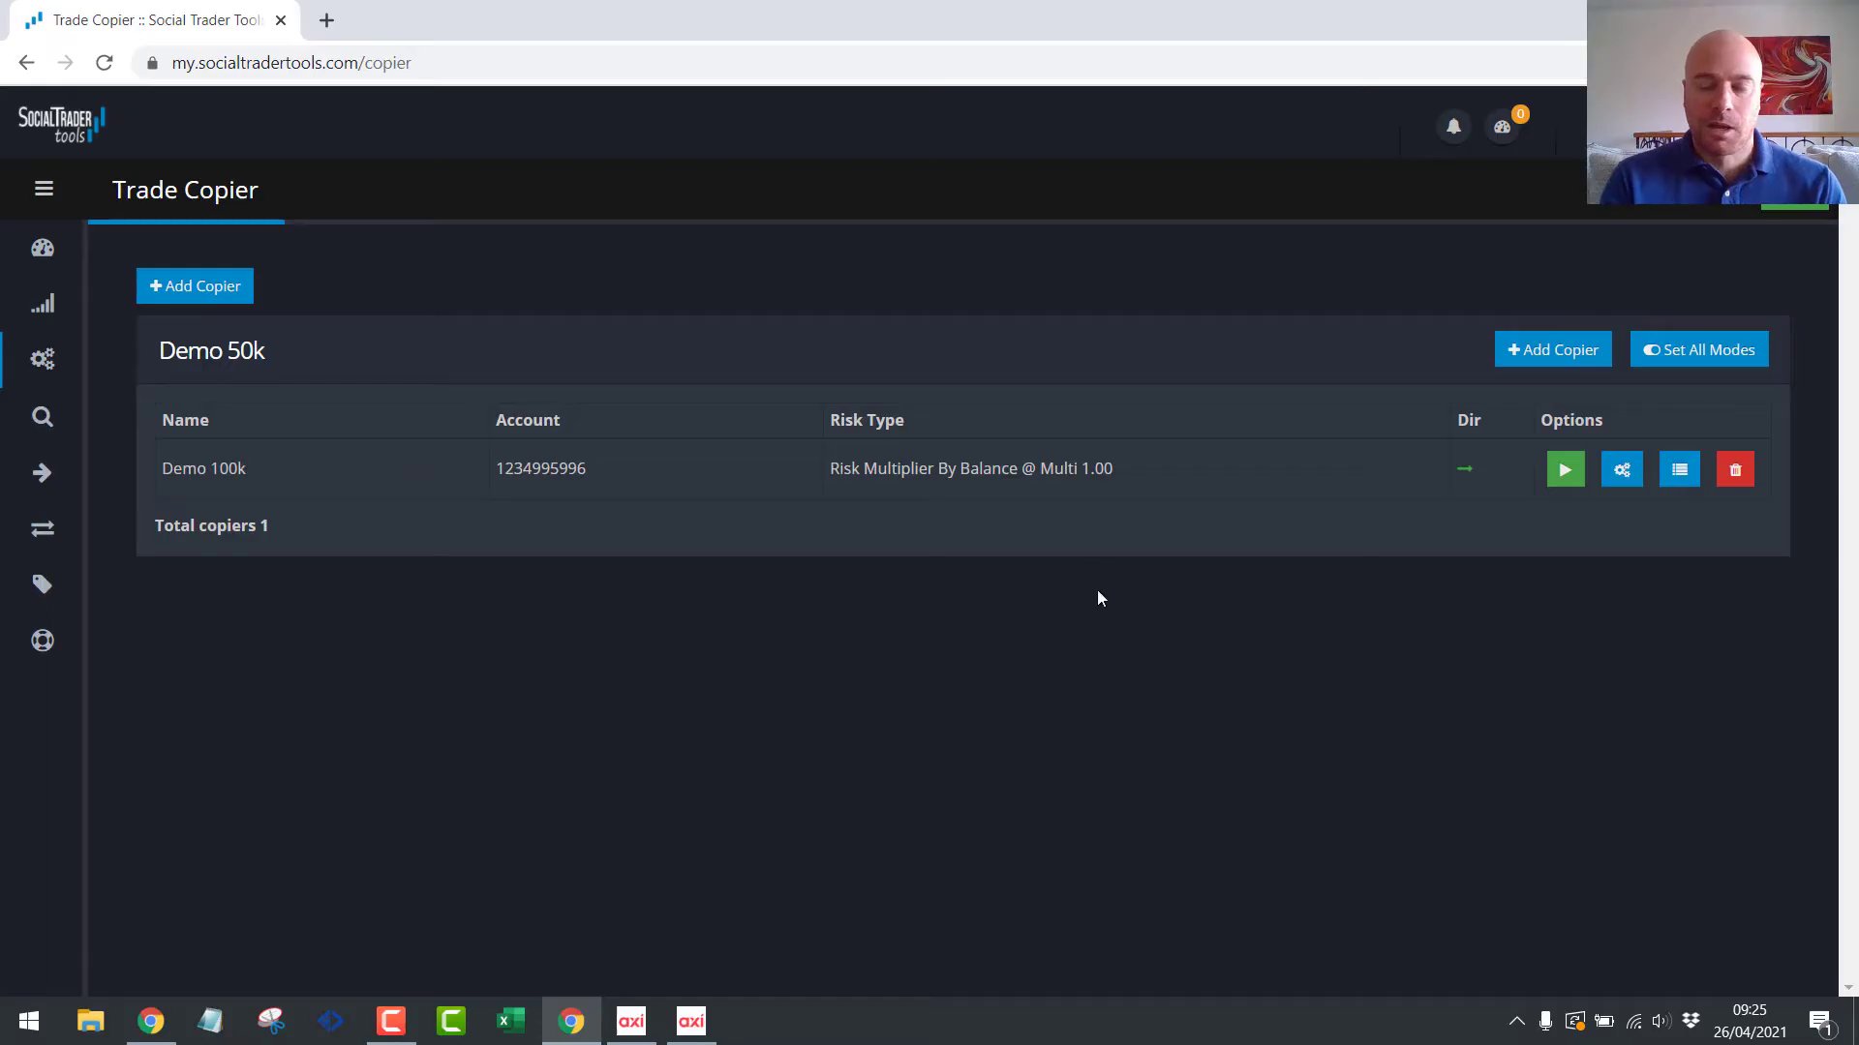
Change the copier's risk to Lot Multiplier 5, save it, and return to both MT4 terminals.
{"action": "left_click", "coordinate": [1622, 471]}
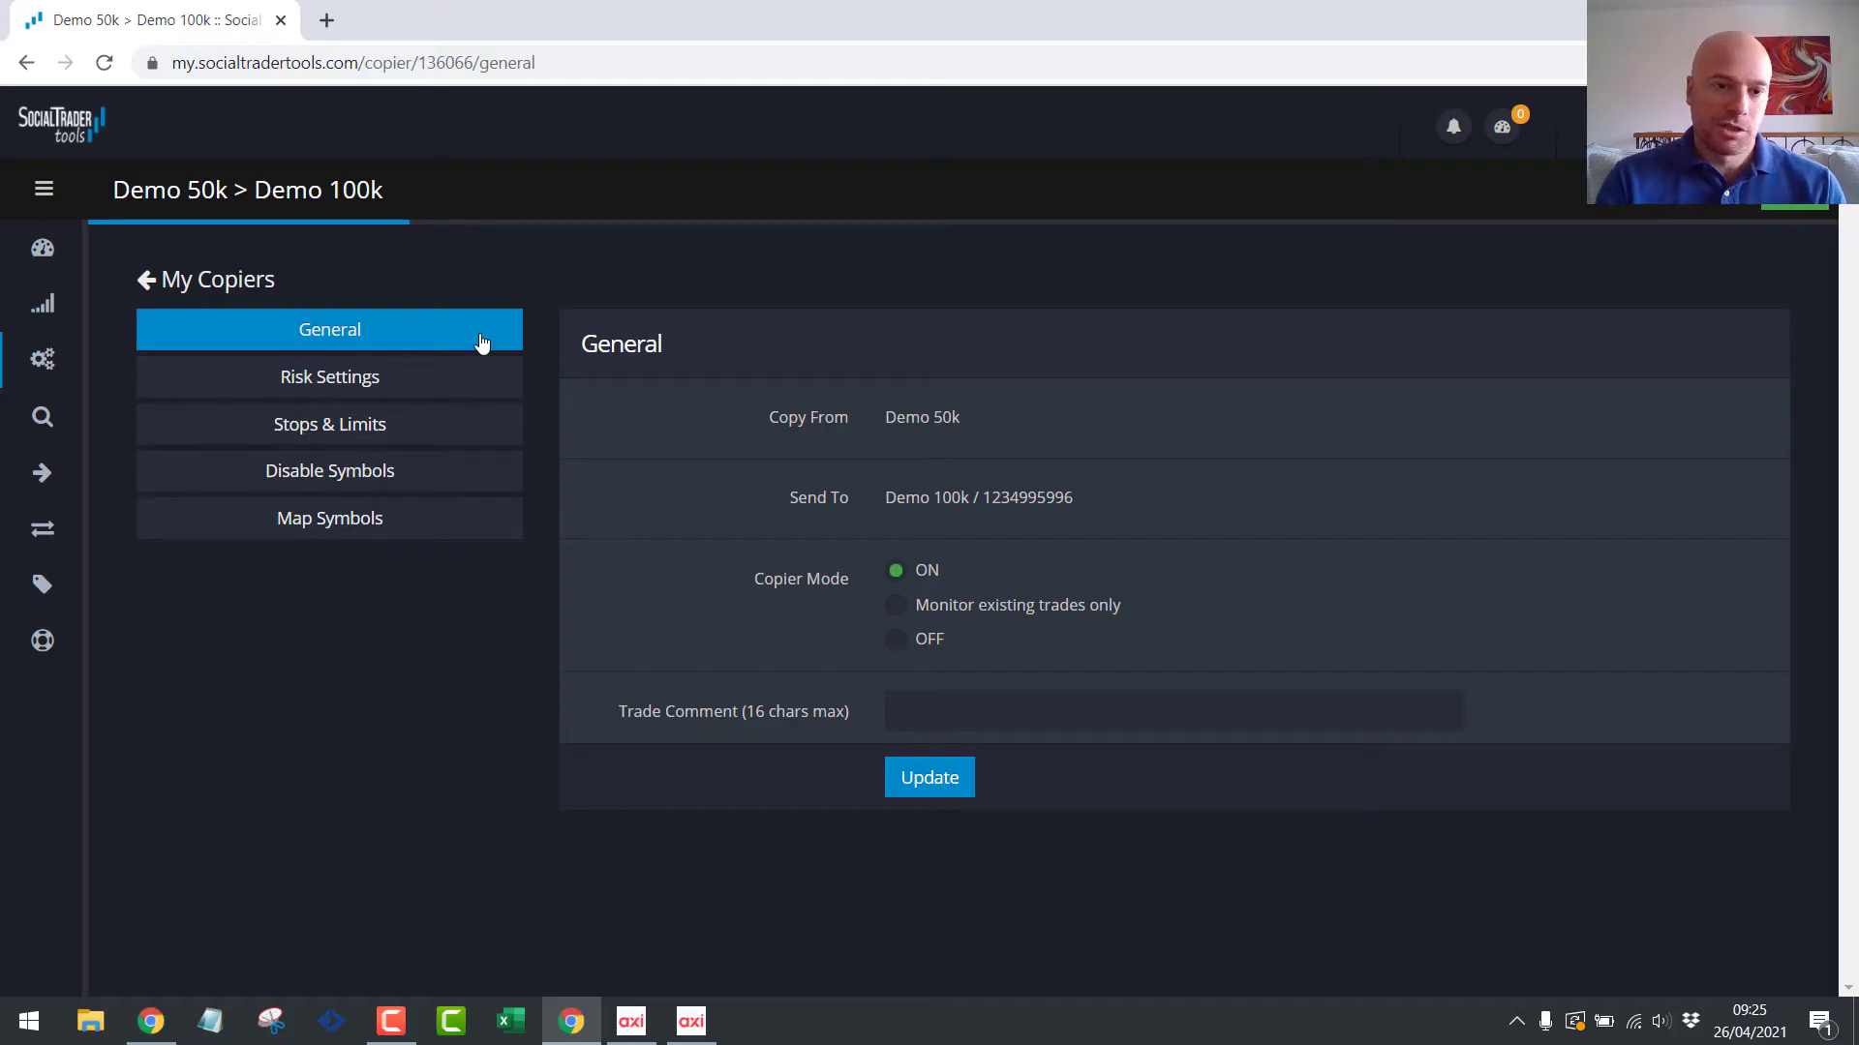
{"action": "left_click", "coordinate": [330, 377]}
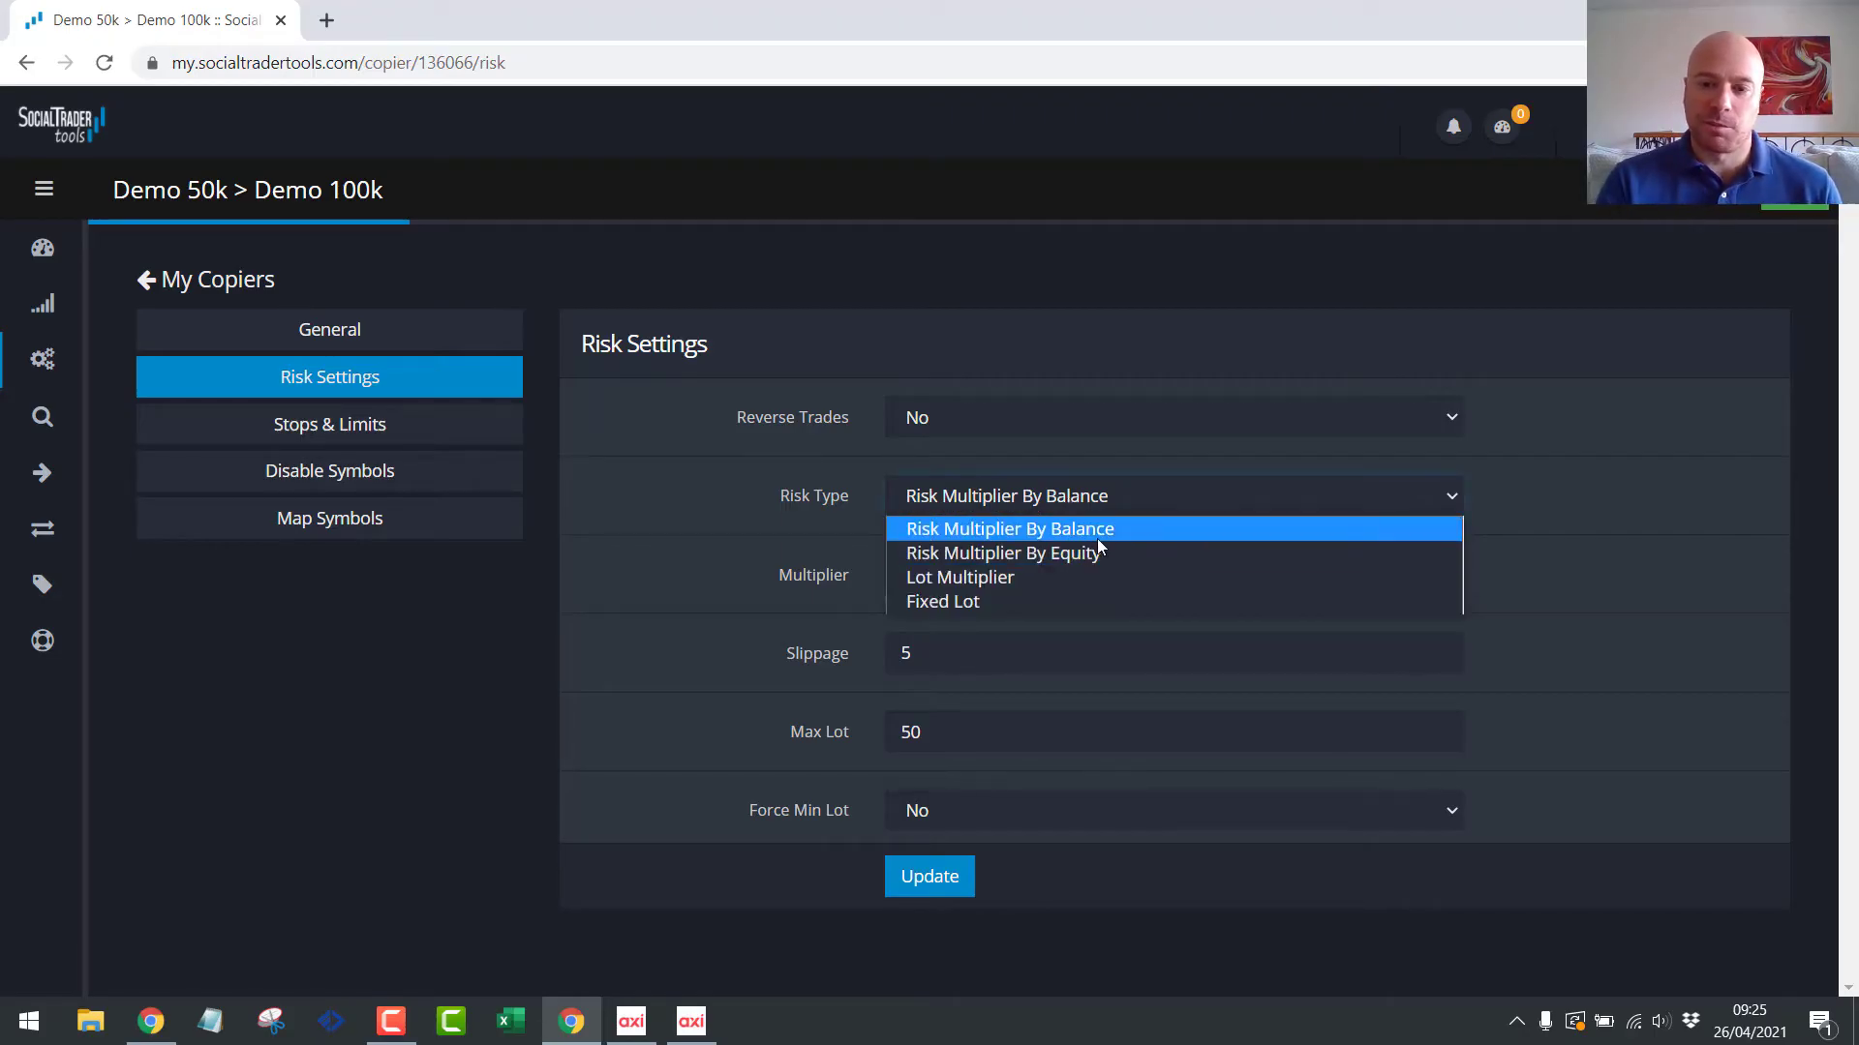
{"action": "left_click", "coordinate": [961, 581]}
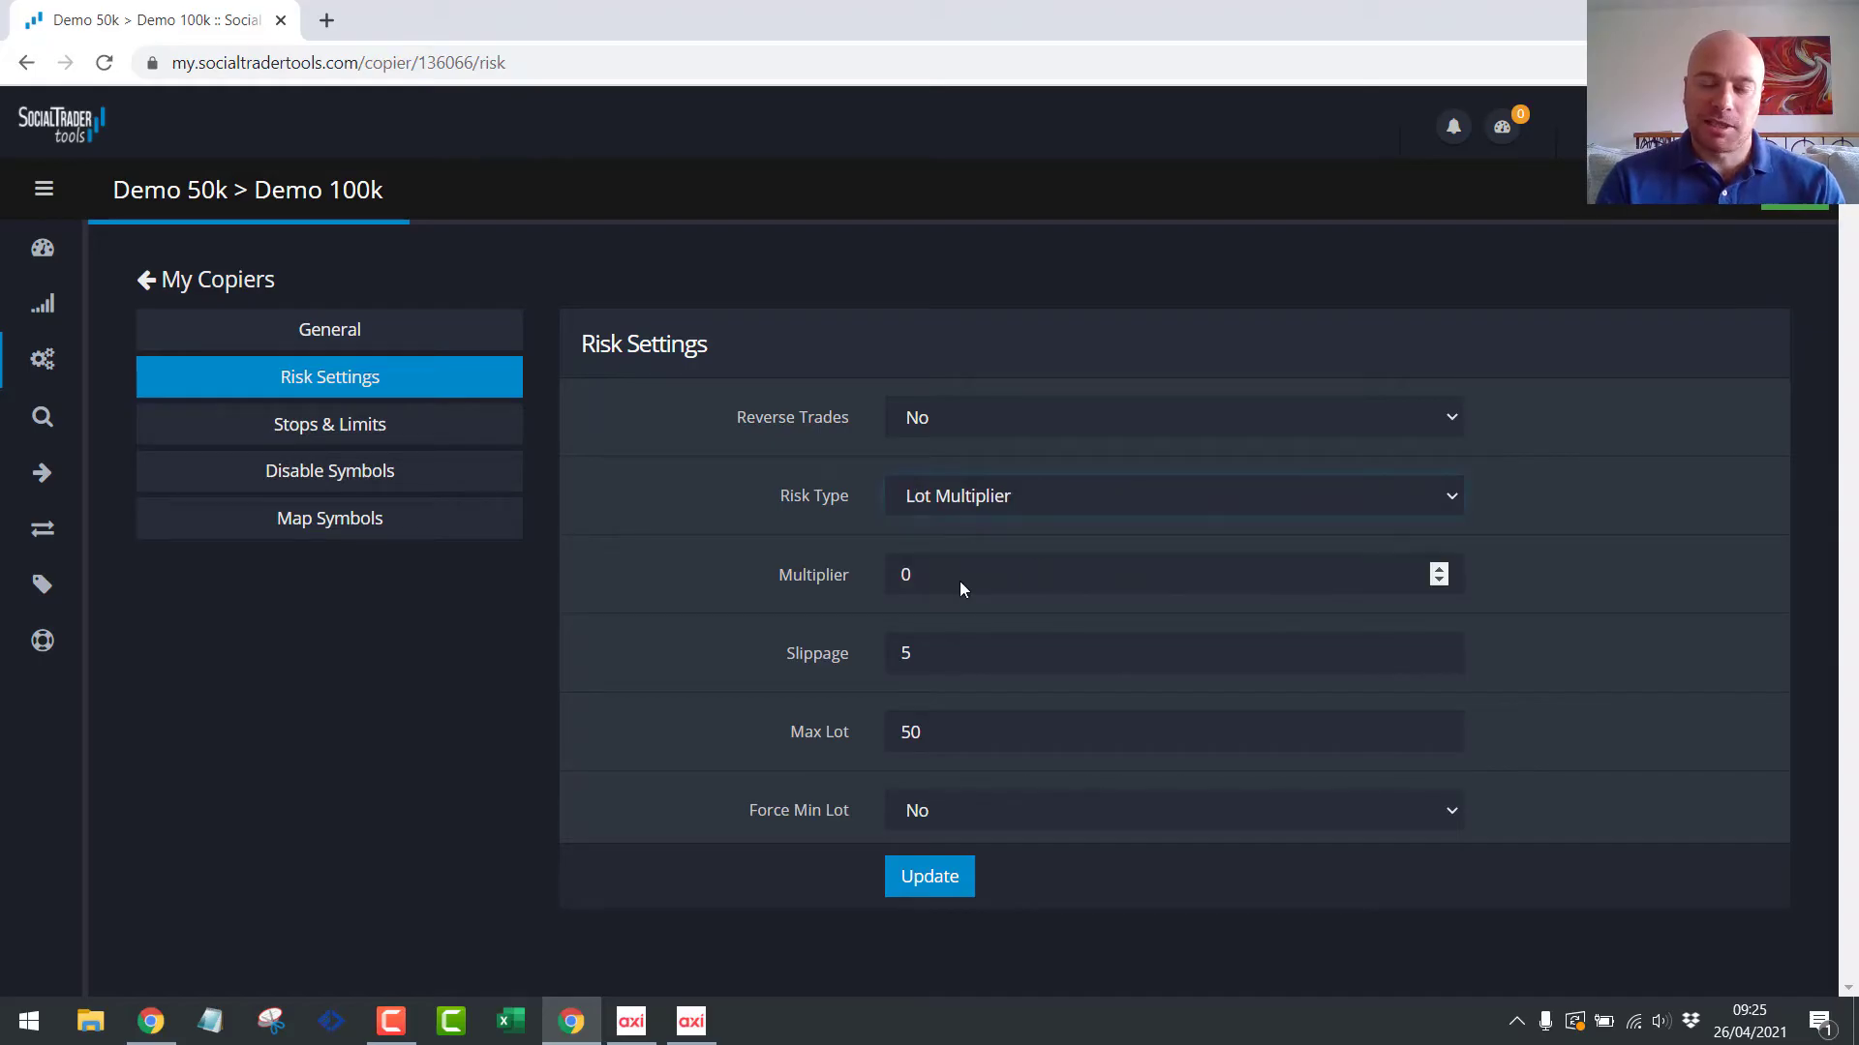
{"action": "left_click_drag", "start_coordinate": [961, 581], "coordinate": [819, 579]}
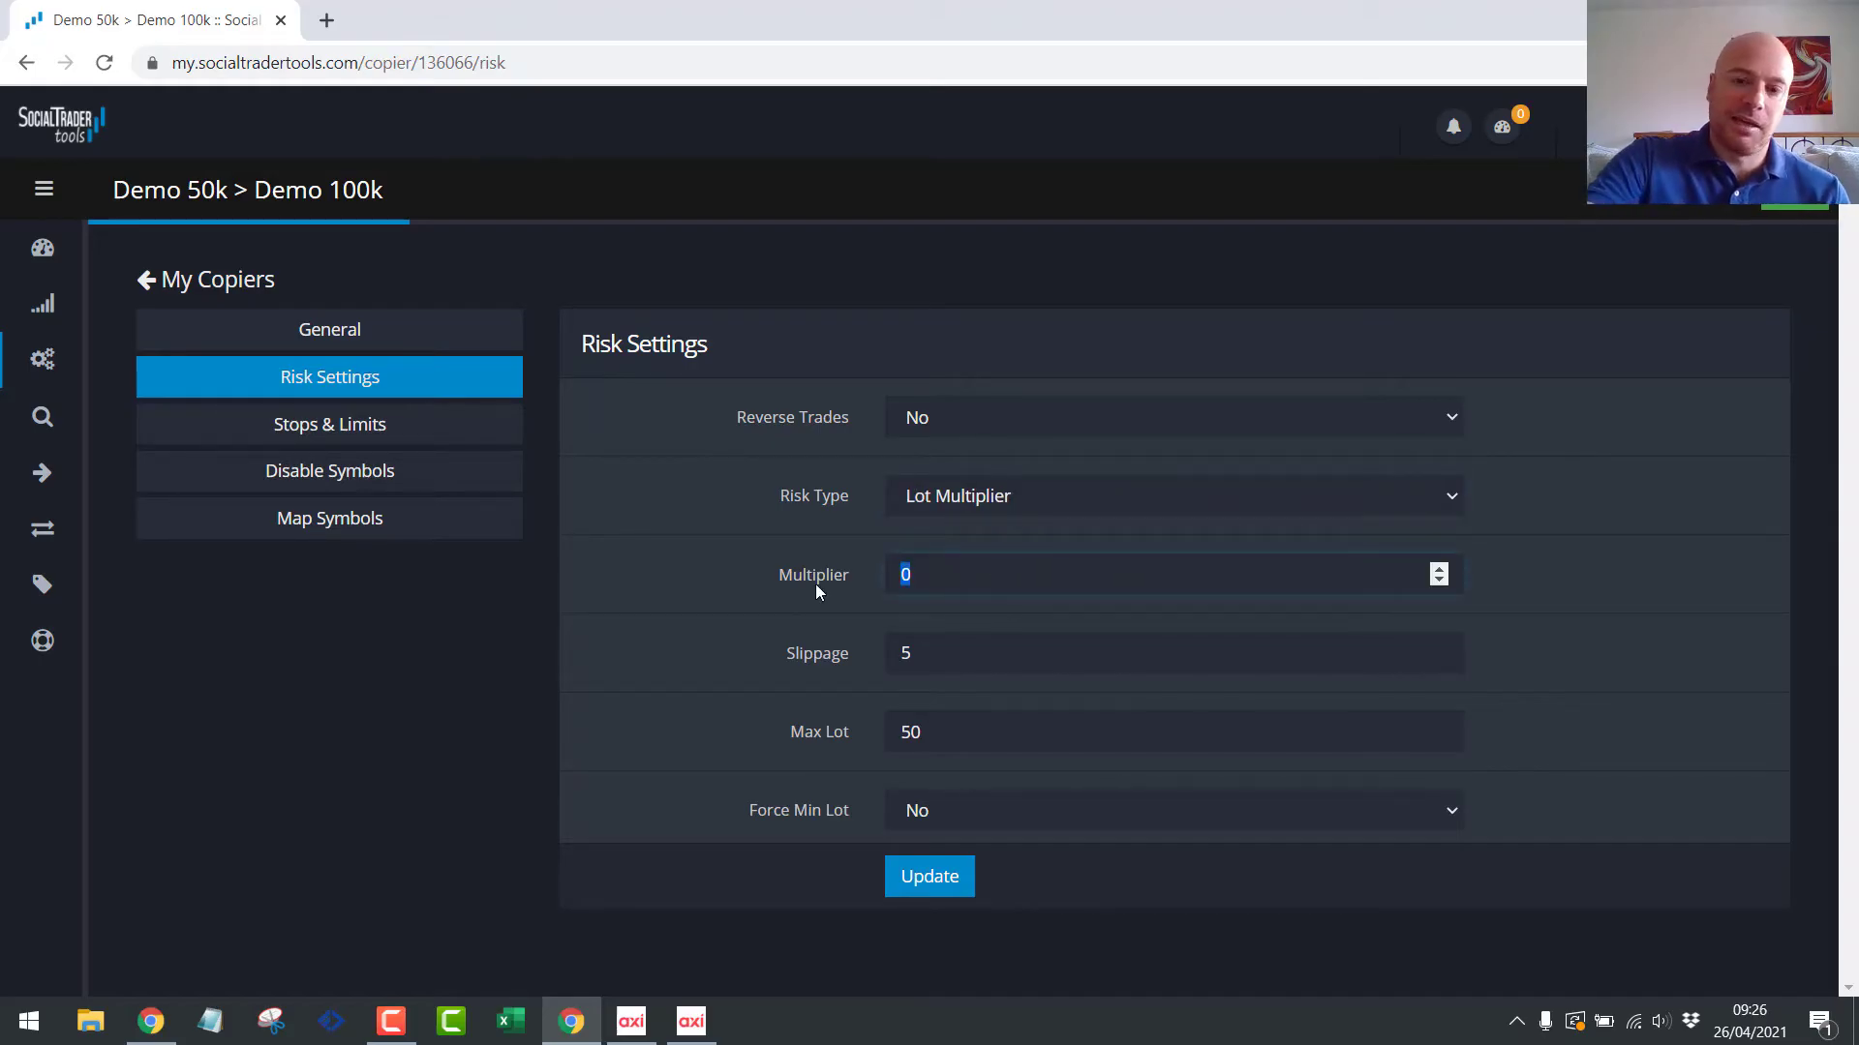
{"action": "type", "text": "5"}
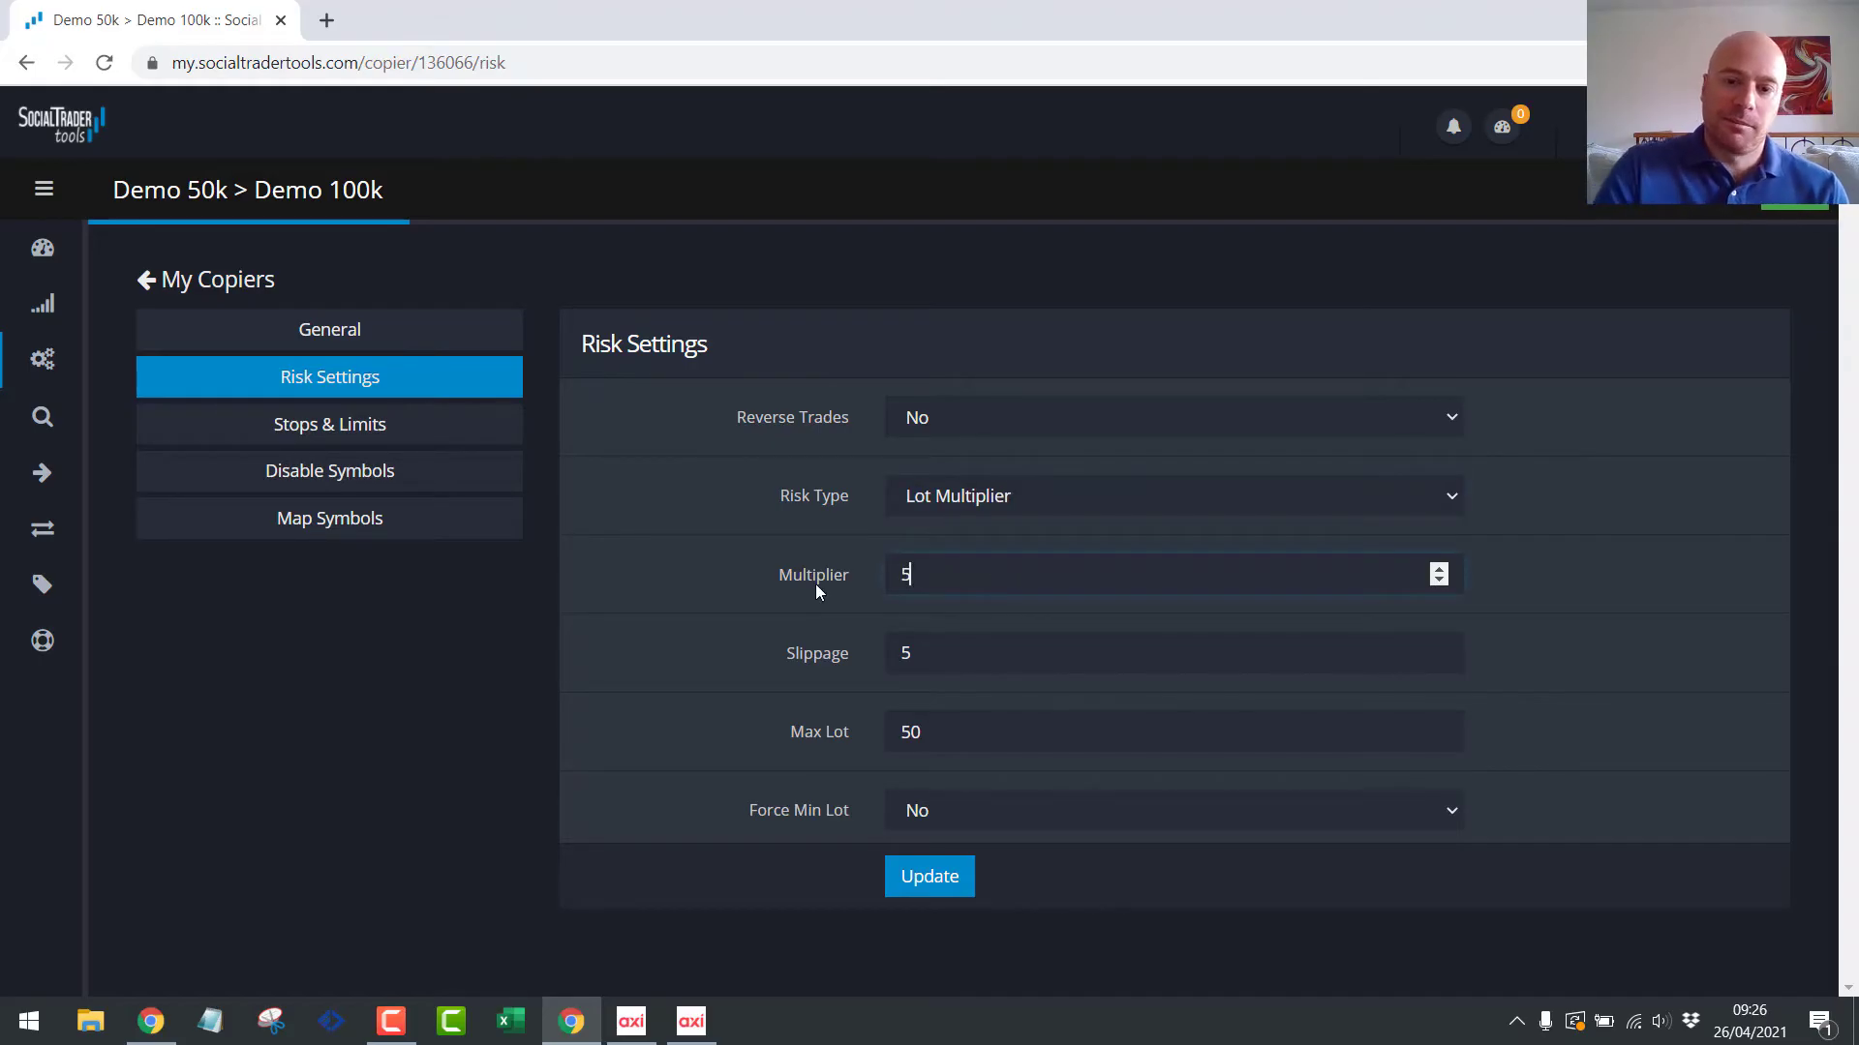
{"action": "left_click", "coordinate": [925, 886]}
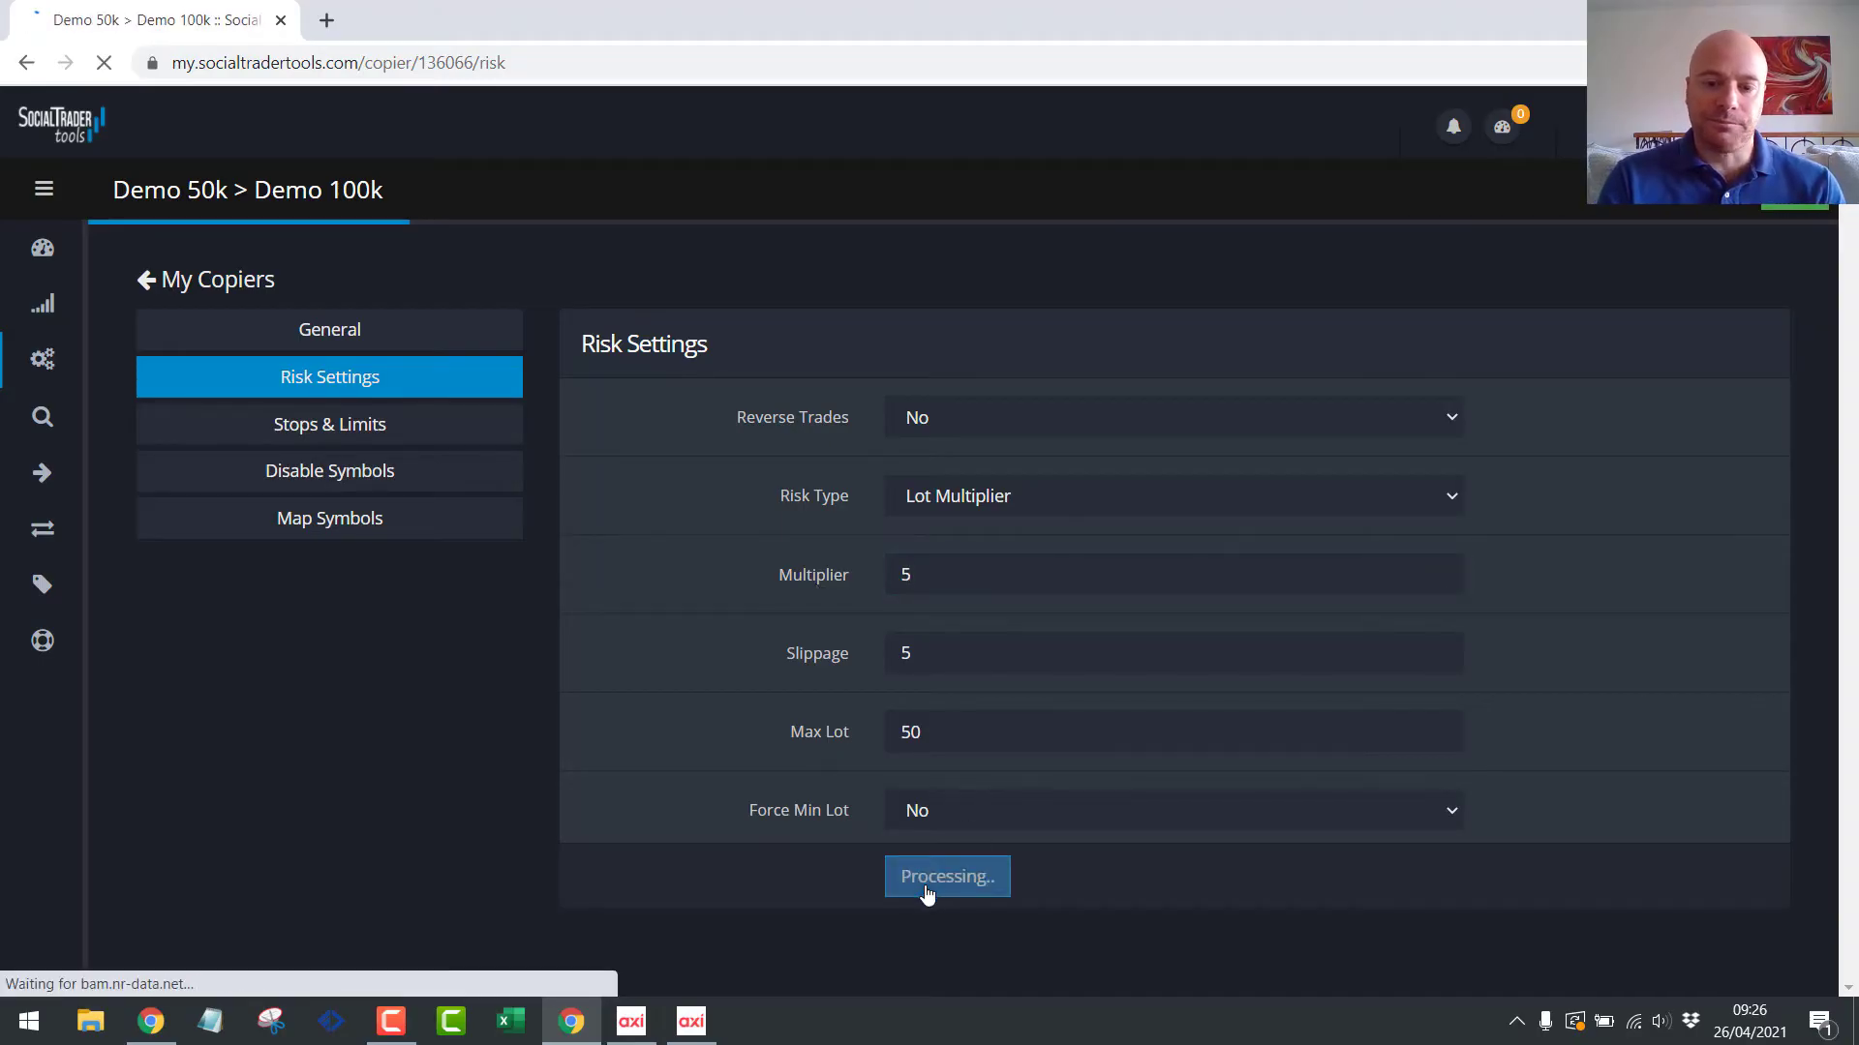
{"action": "left_click", "coordinate": [631, 1022]}
{"action": "left_click", "coordinate": [691, 1021]}
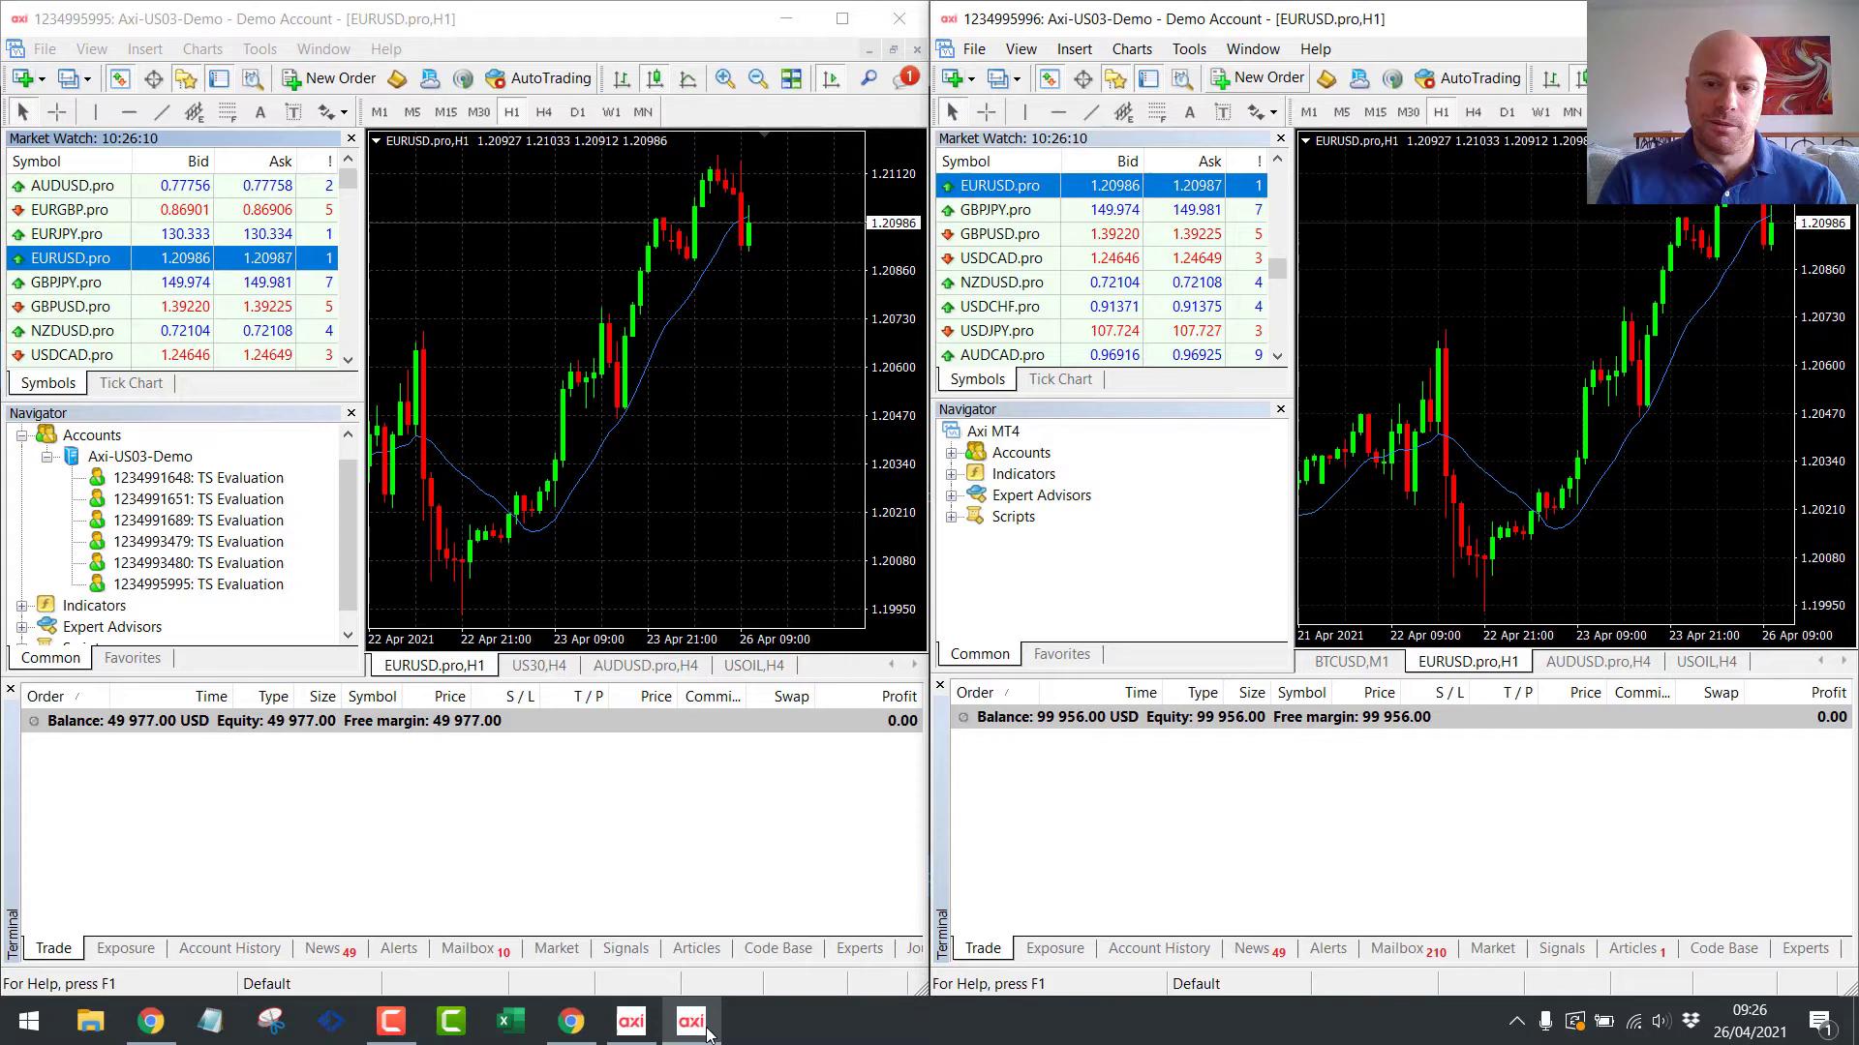
Buy 1 lot of EURUSD.pro at market on the 50k account, then close the trade.
{"action": "right_click", "coordinate": [93, 267]}
{"action": "left_click", "coordinate": [145, 275]}
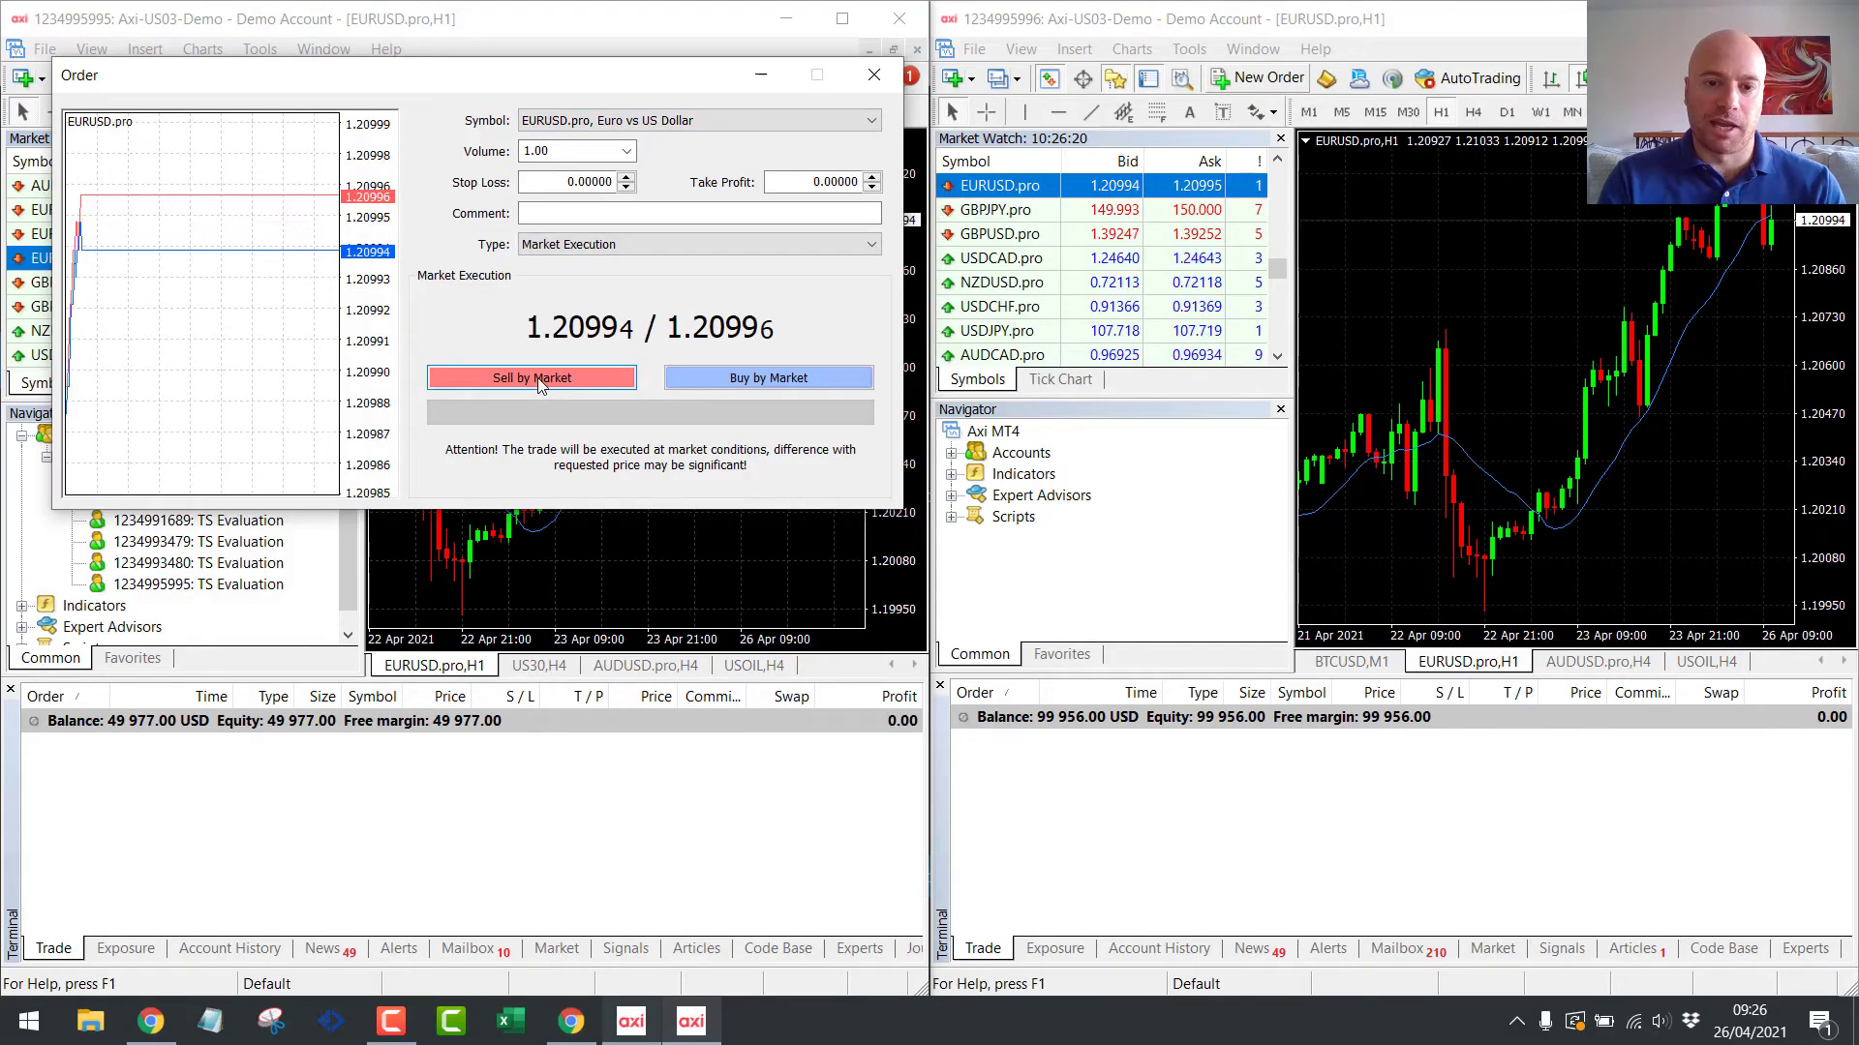
{"action": "left_click", "coordinate": [781, 377]}
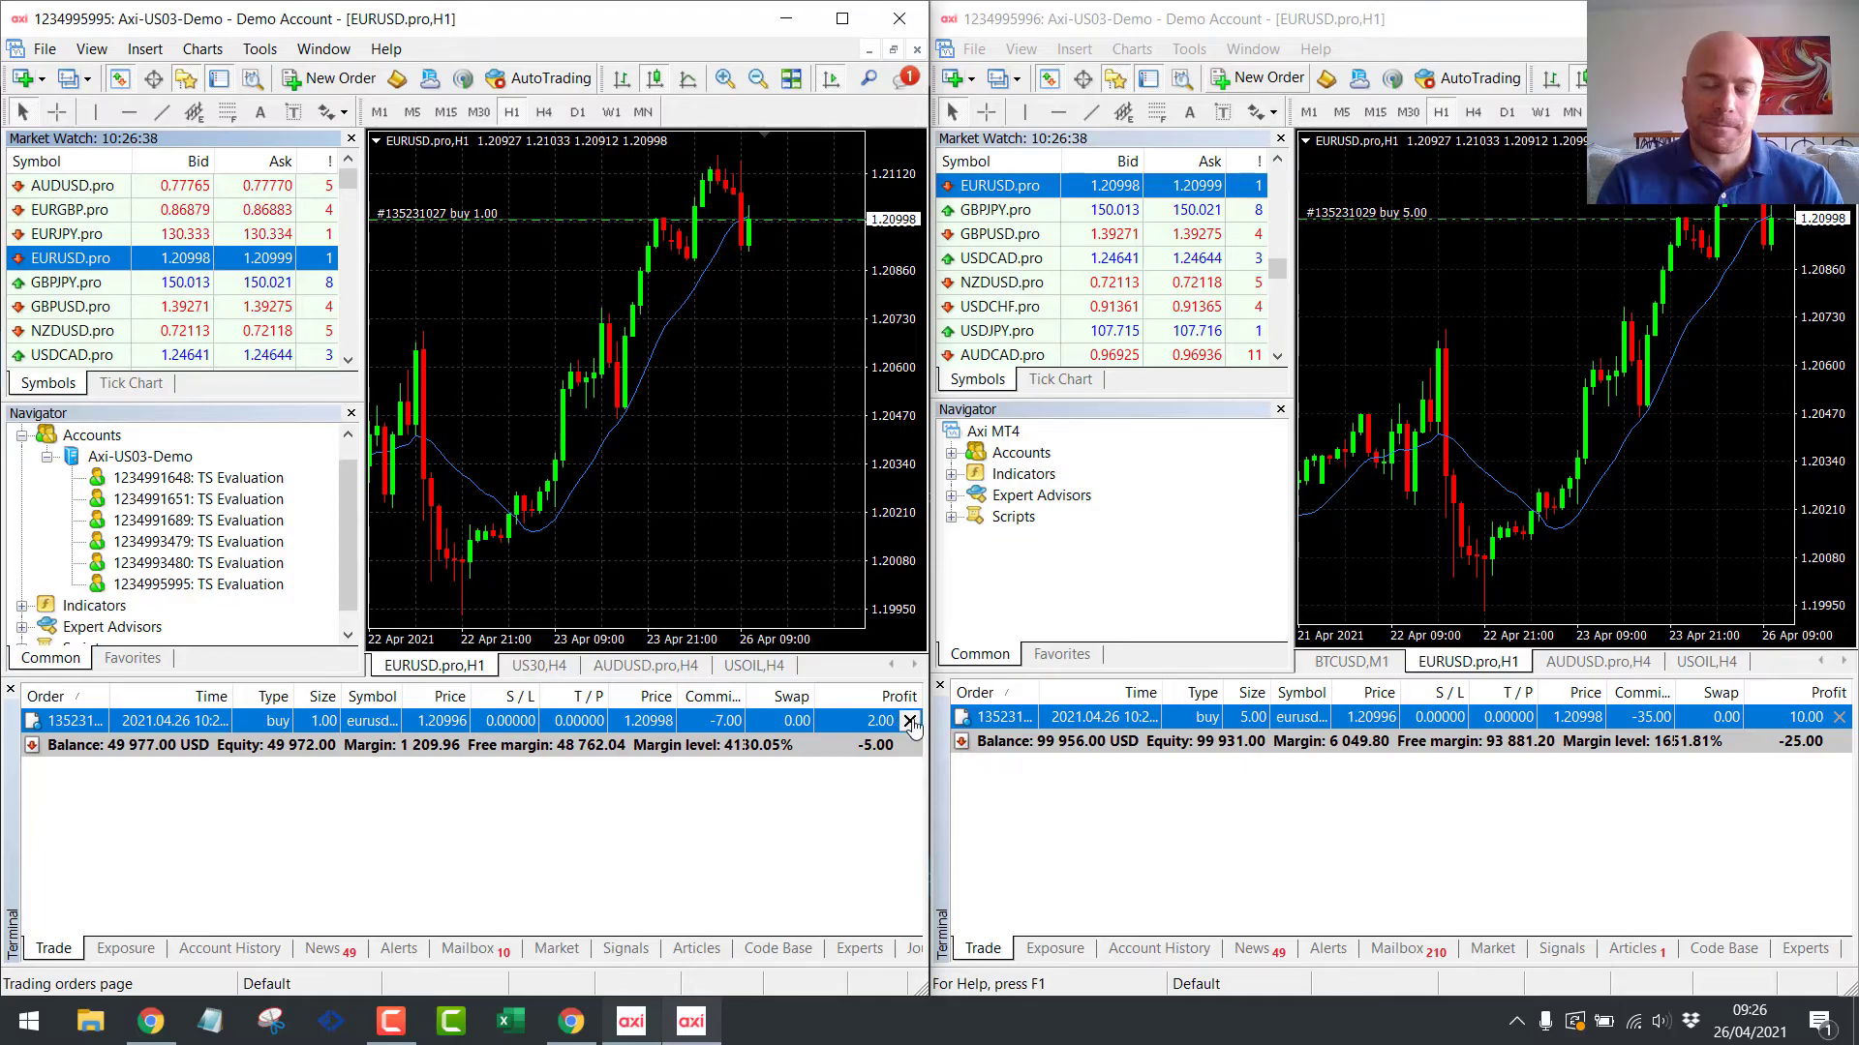
{"action": "left_click", "coordinate": [909, 721]}
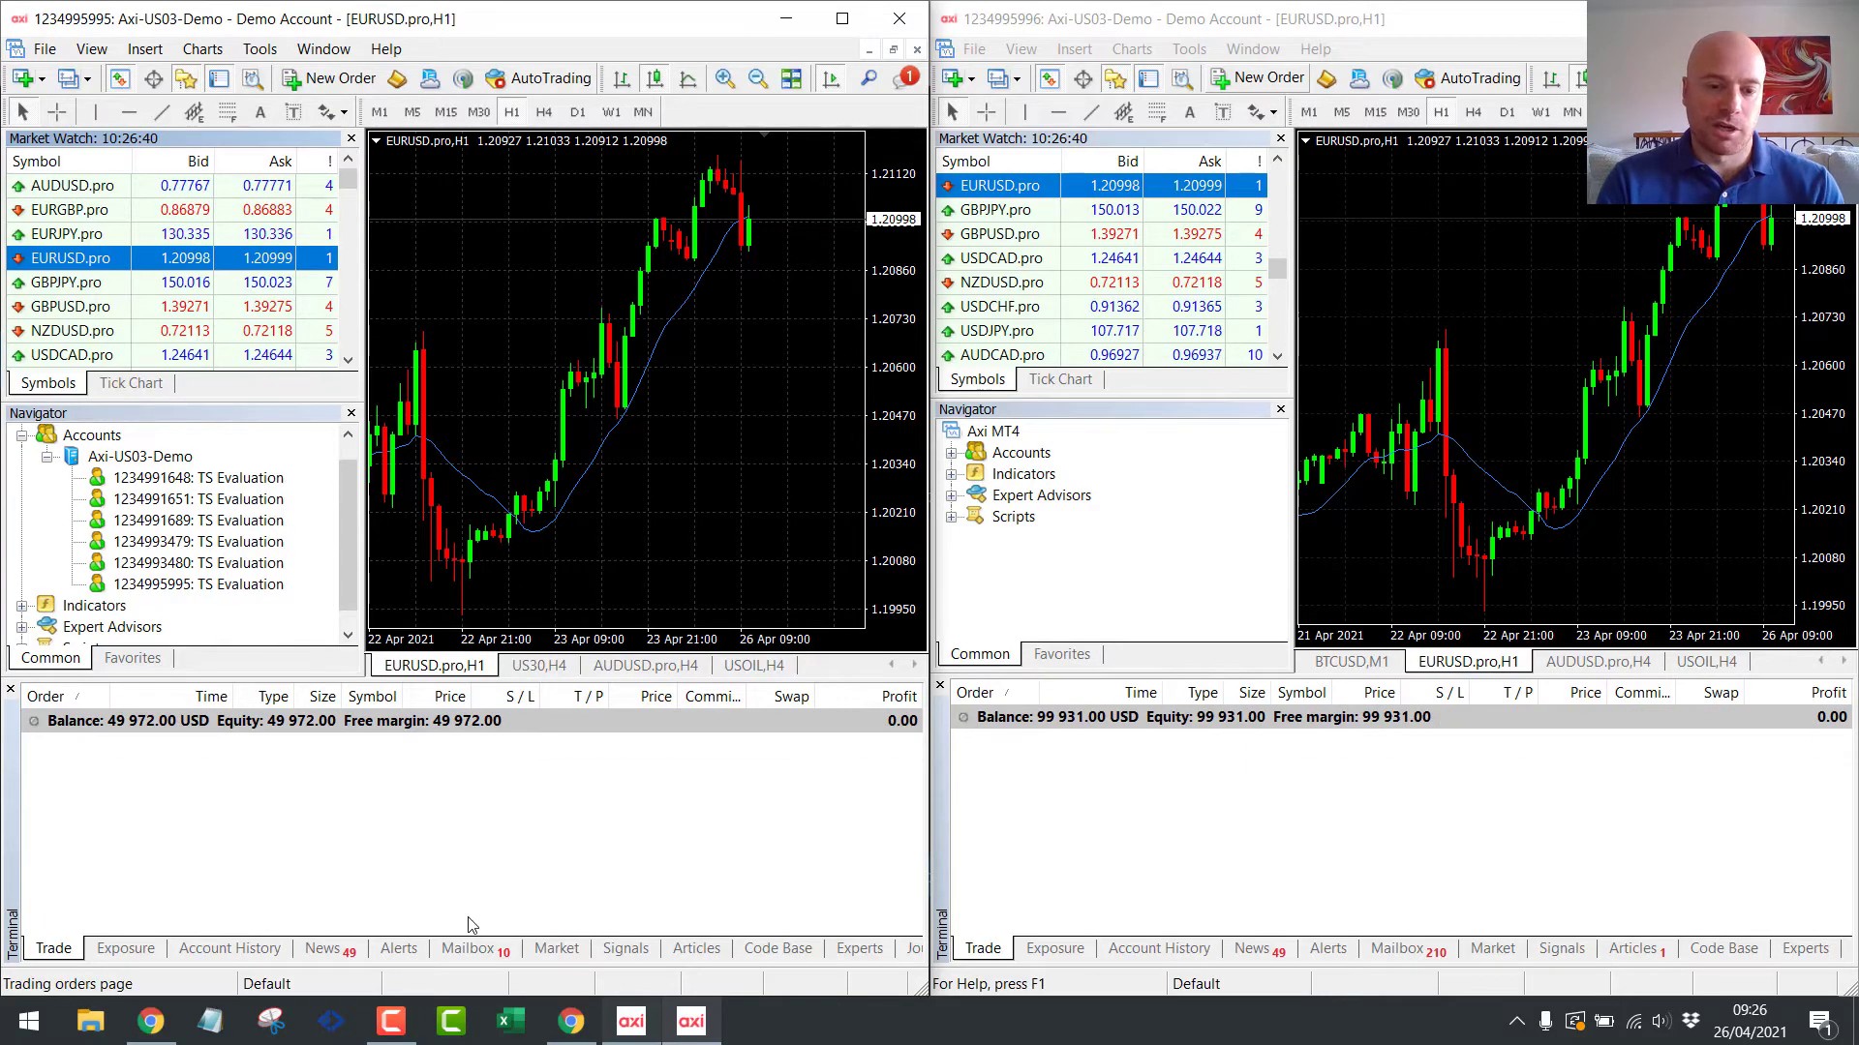
Set the Demo 100k copier's risk type to Fixed Lot with 5 lots, save, and return to both MT4 terminals.
{"action": "left_click", "coordinate": [571, 1022]}
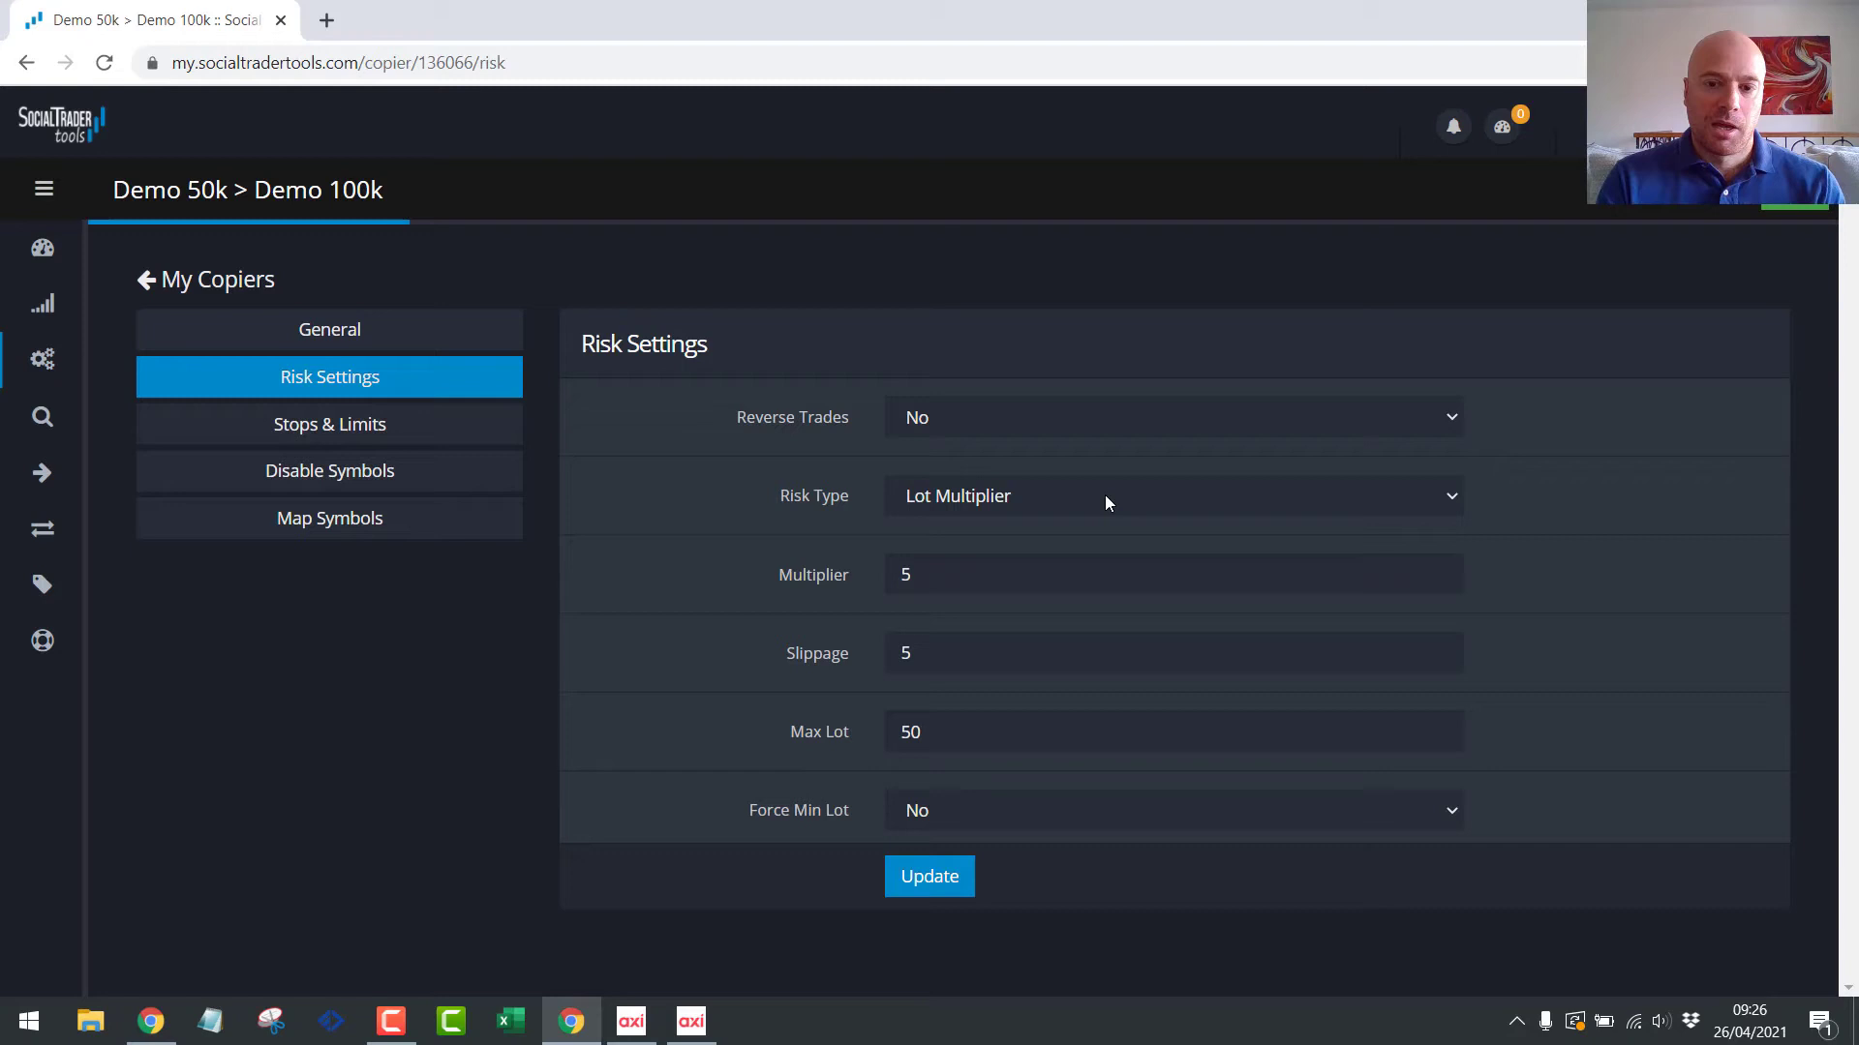
{"action": "left_click", "coordinate": [1111, 496]}
{"action": "left_click", "coordinate": [969, 594]}
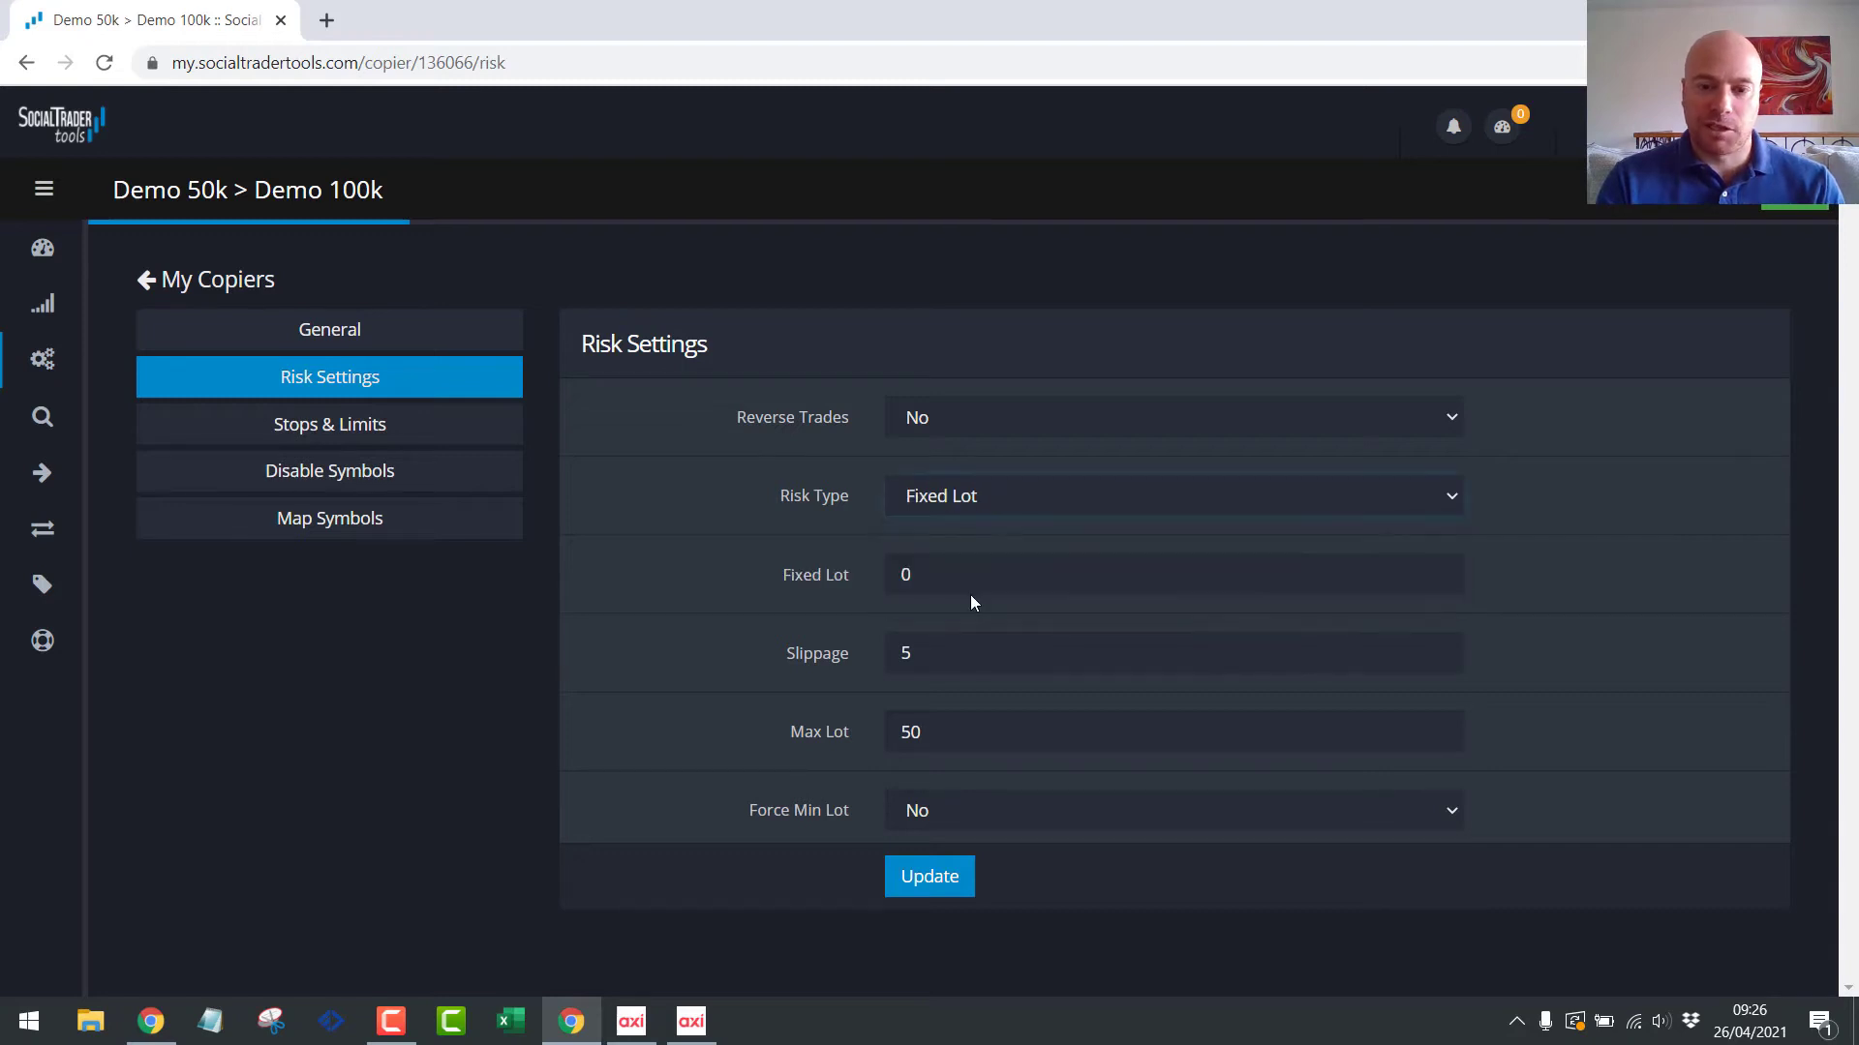
{"action": "left_click", "coordinate": [931, 877]}
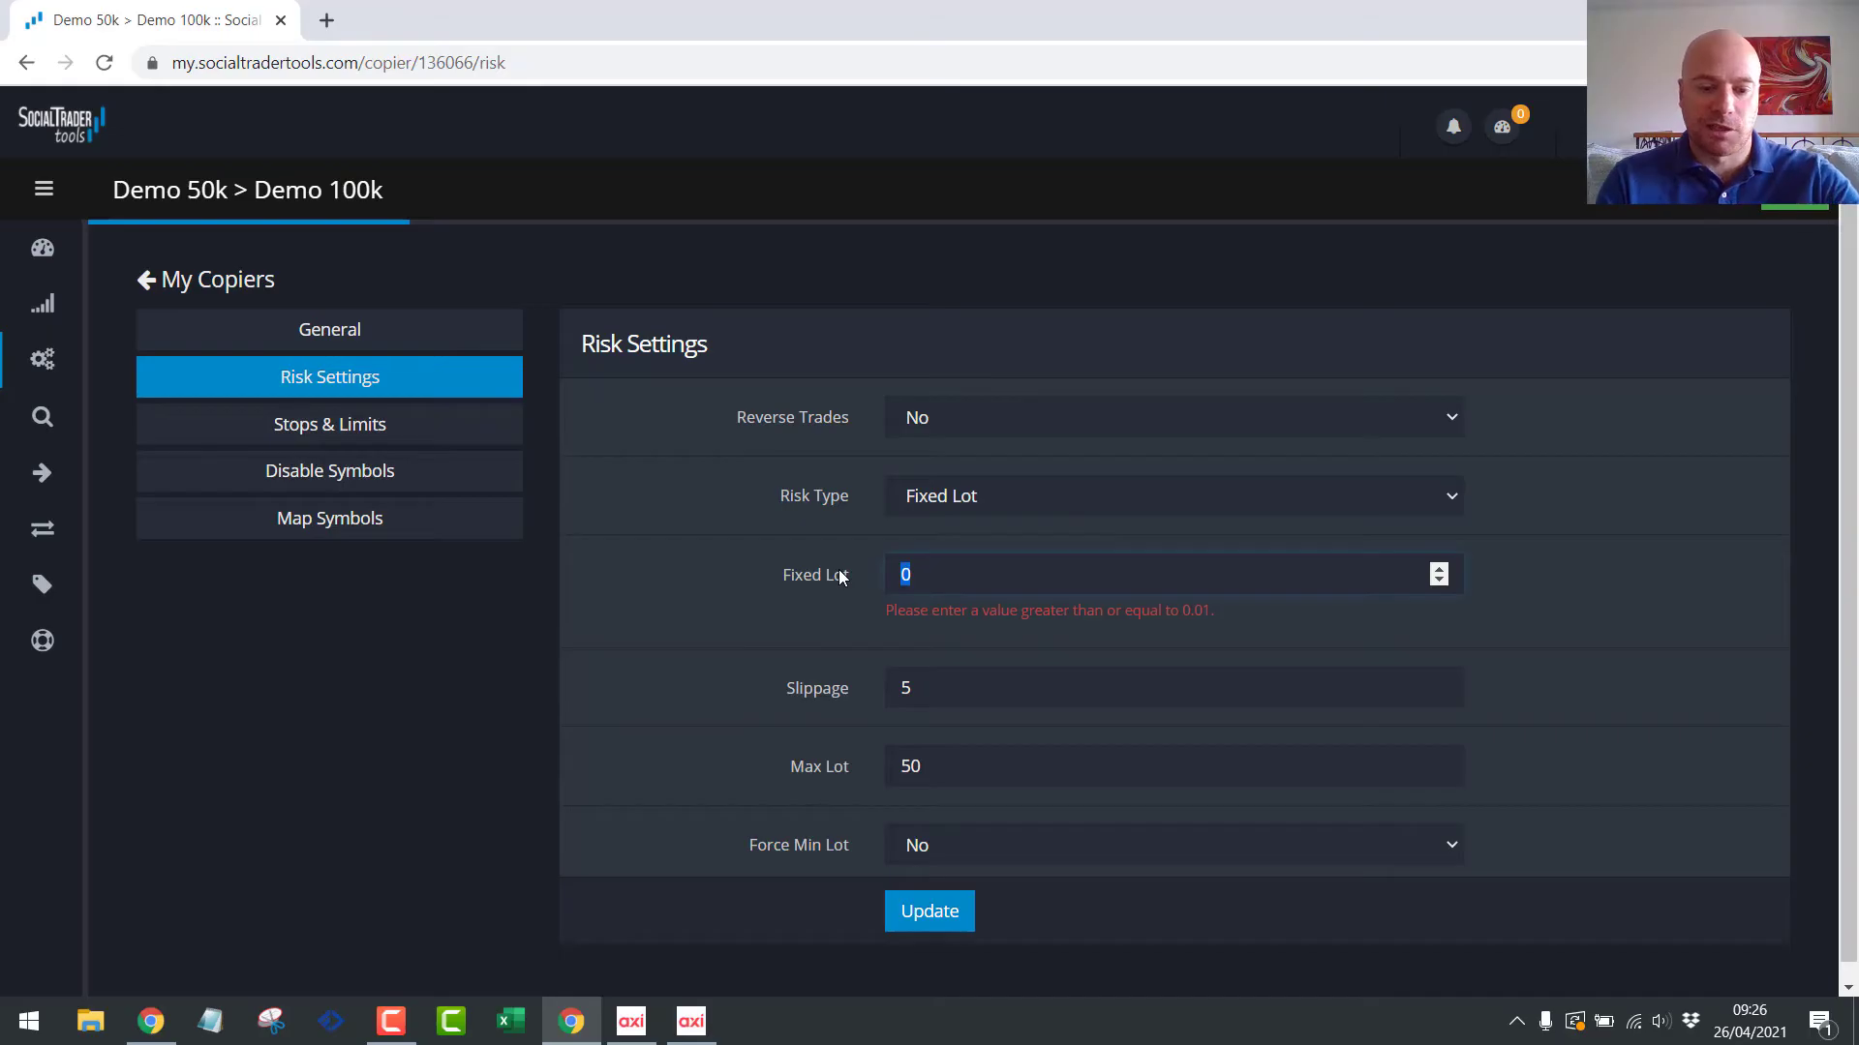
{"action": "type", "text": "1"}
{"action": "key", "text": "BackSpace"}
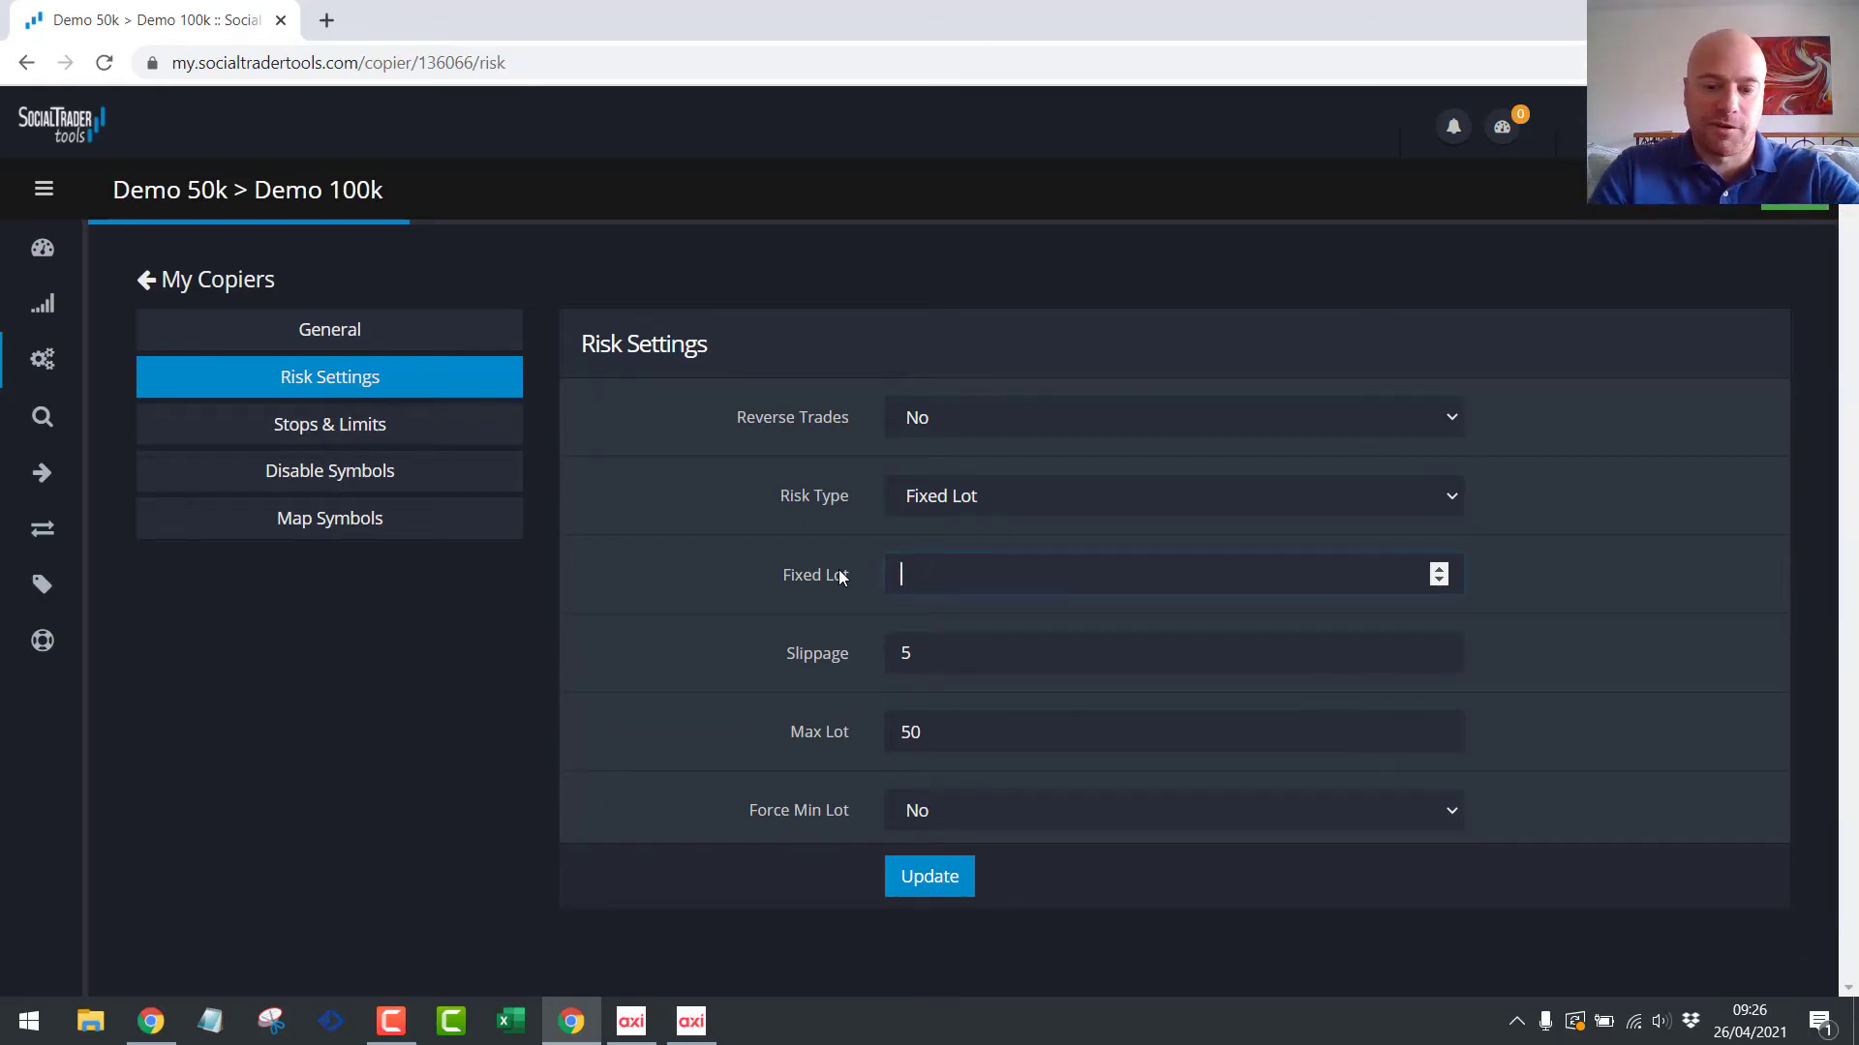
{"action": "type", "text": "5"}
{"action": "left_click", "coordinate": [970, 872]}
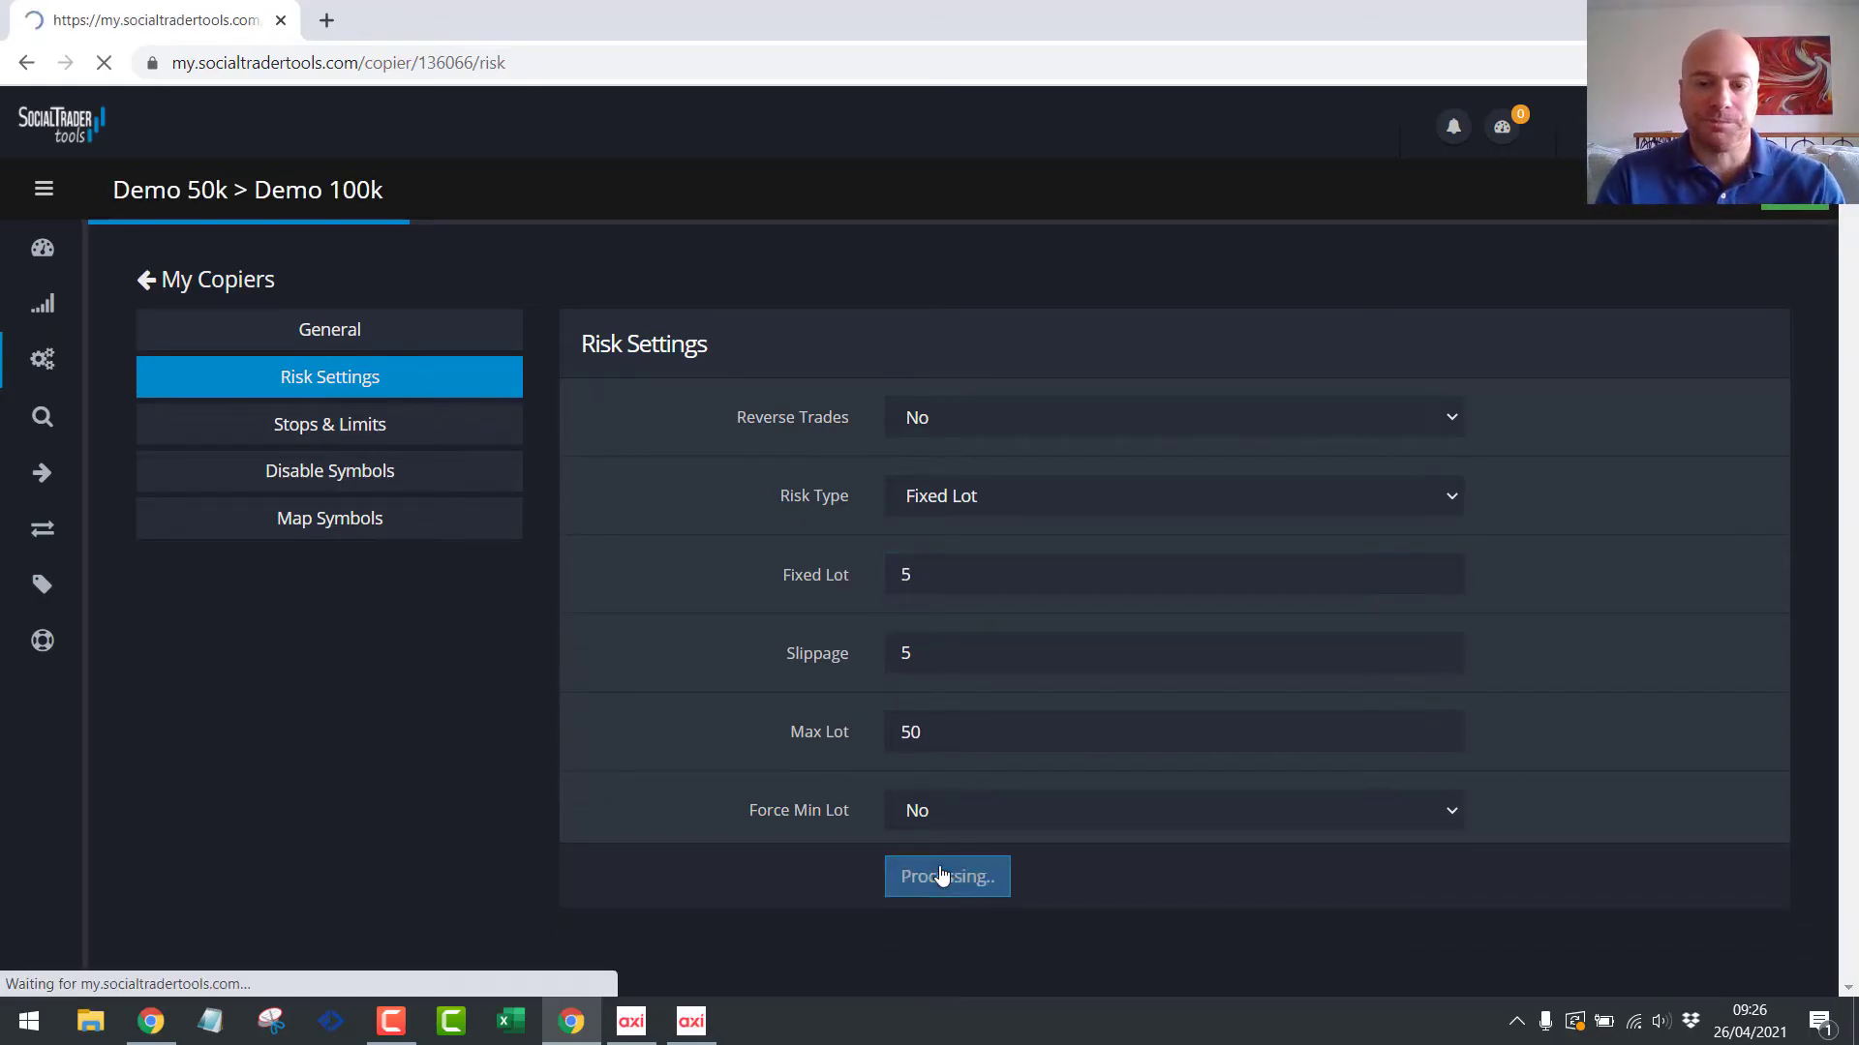
{"action": "left_click", "coordinate": [631, 1022]}
{"action": "left_click", "coordinate": [691, 1021]}
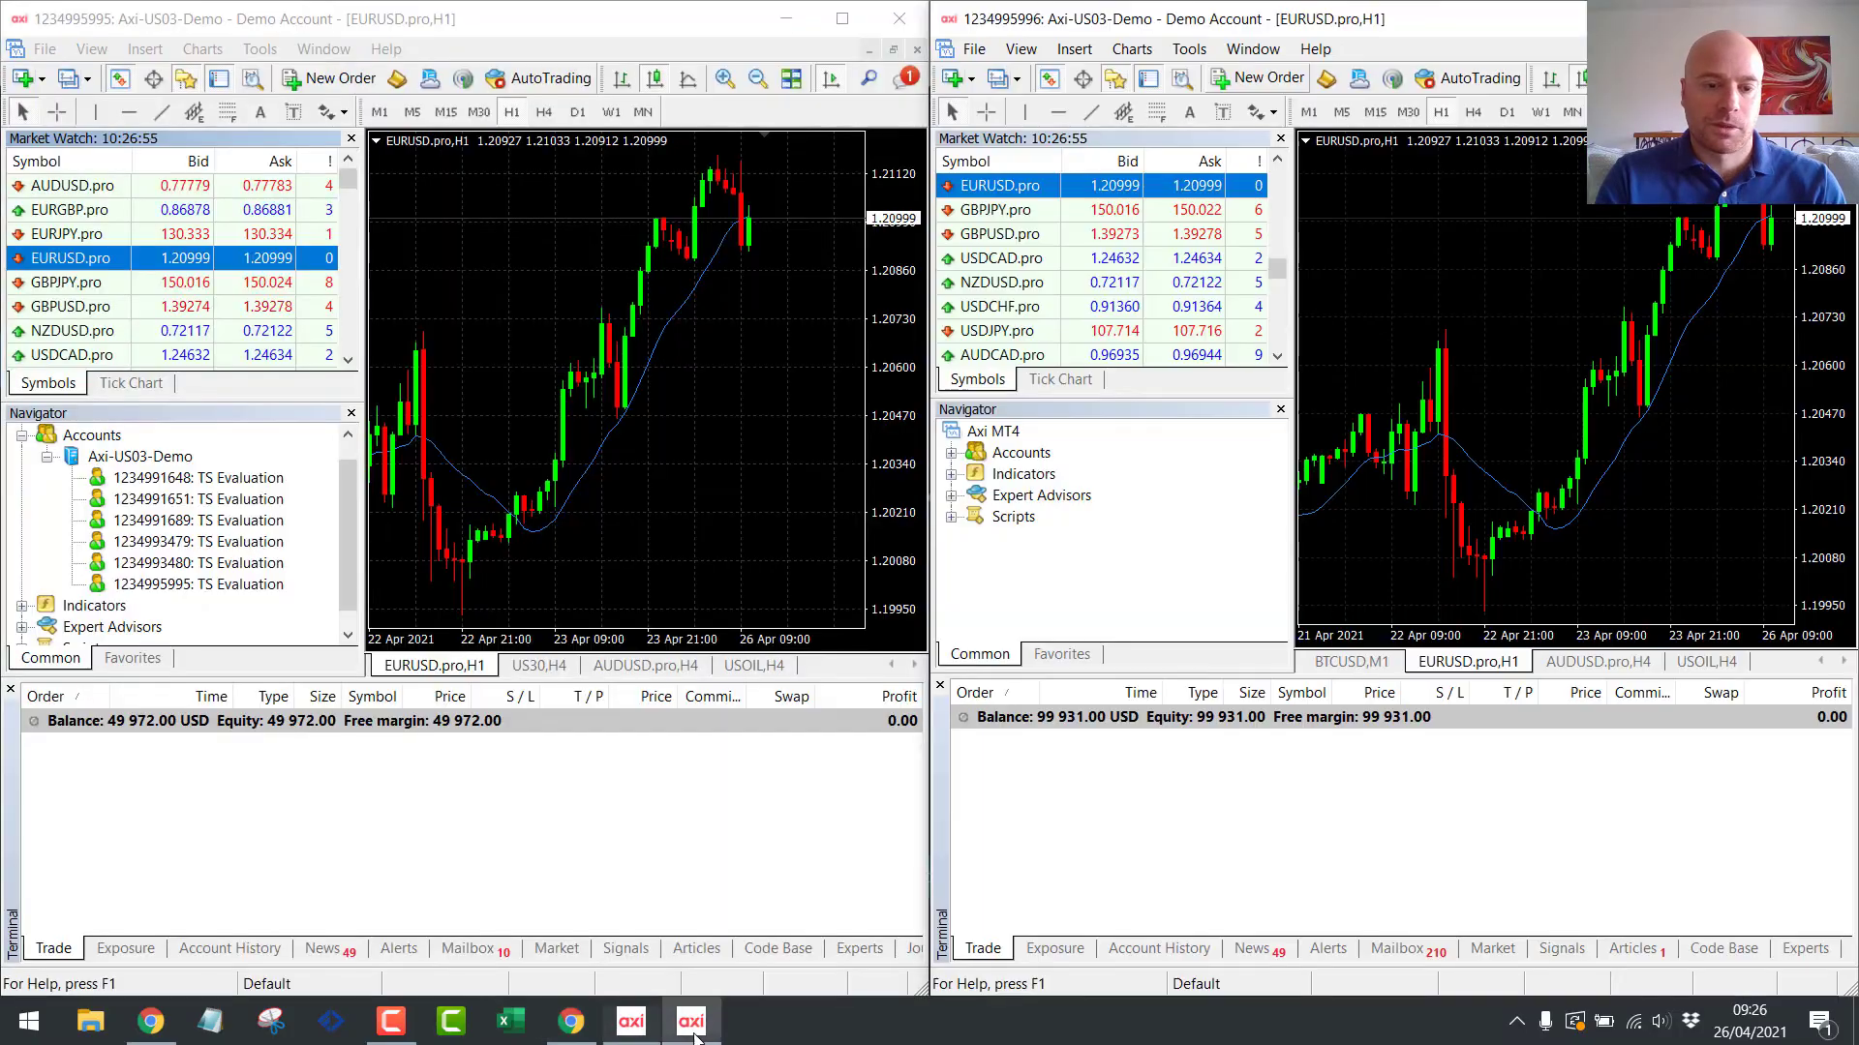
Buy 1 lot, then 3 lots, of EURUSD.pro at market on the 50k account.
{"action": "right_click", "coordinate": [108, 259]}
{"action": "left_click", "coordinate": [141, 257]}
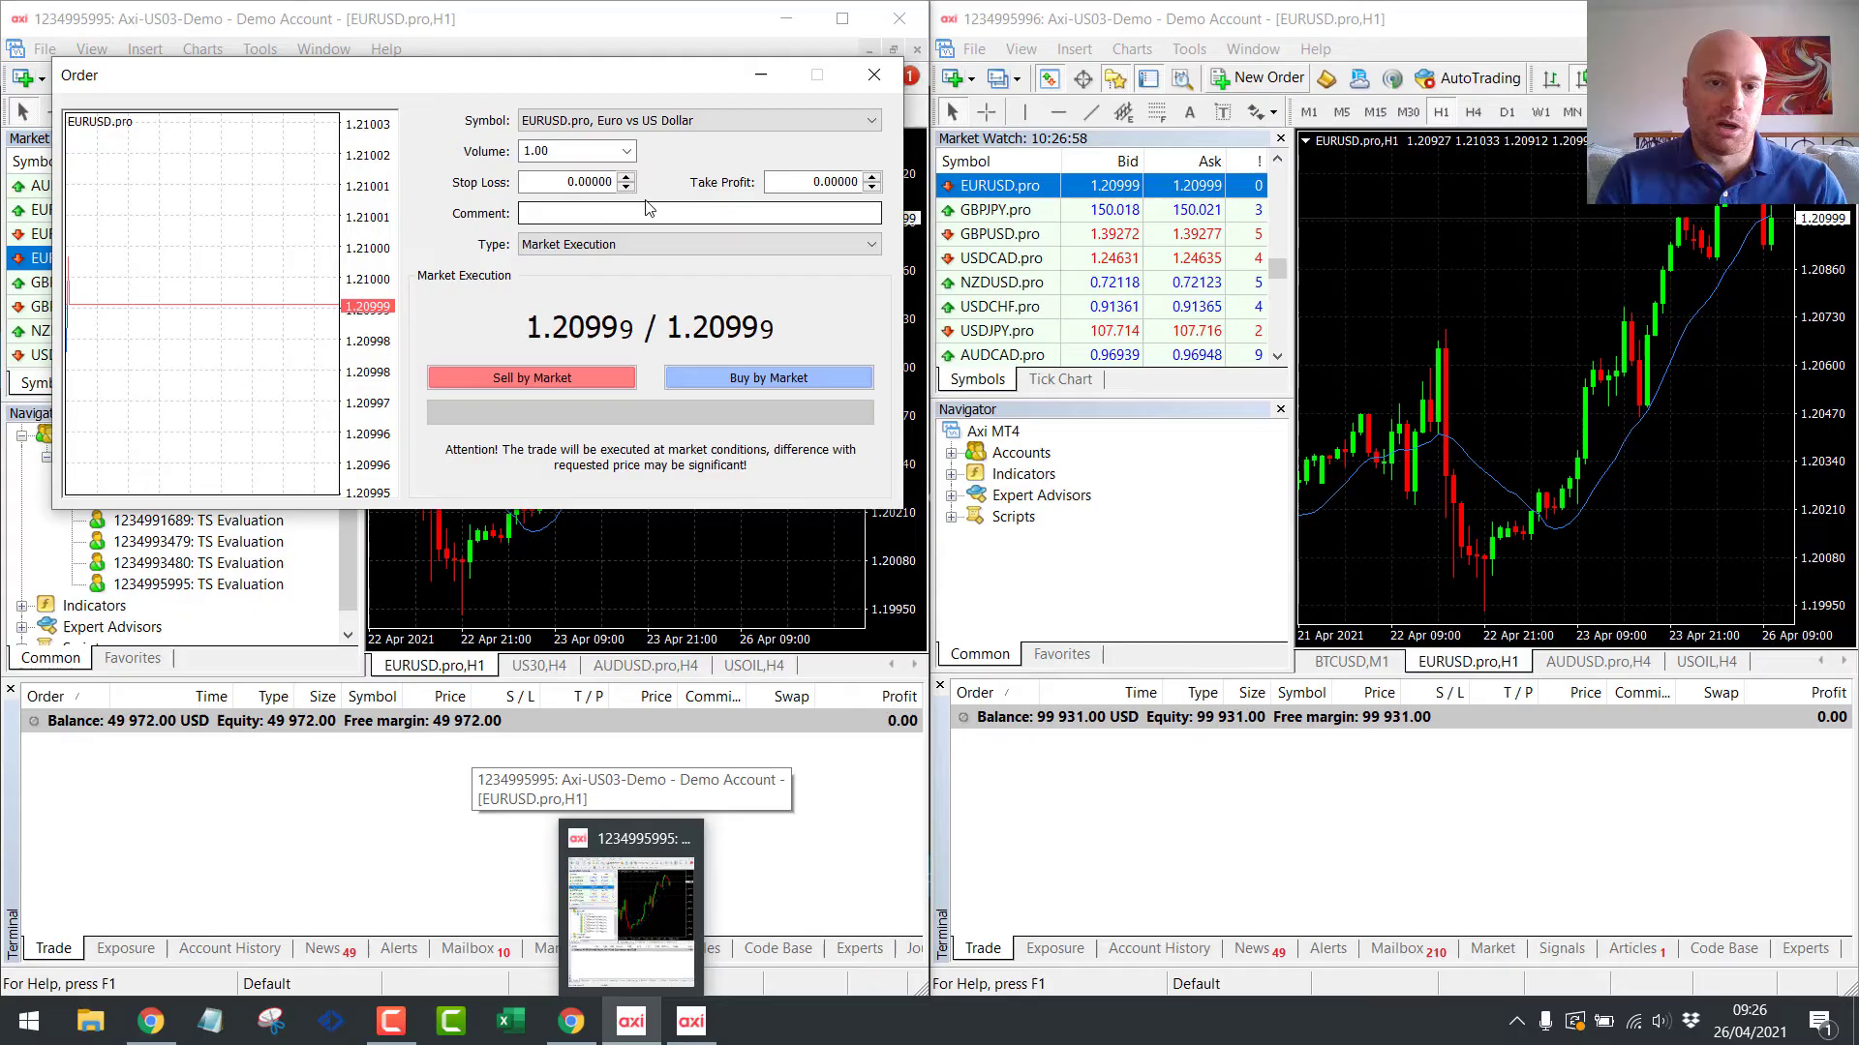
{"action": "left_click", "coordinate": [786, 382]}
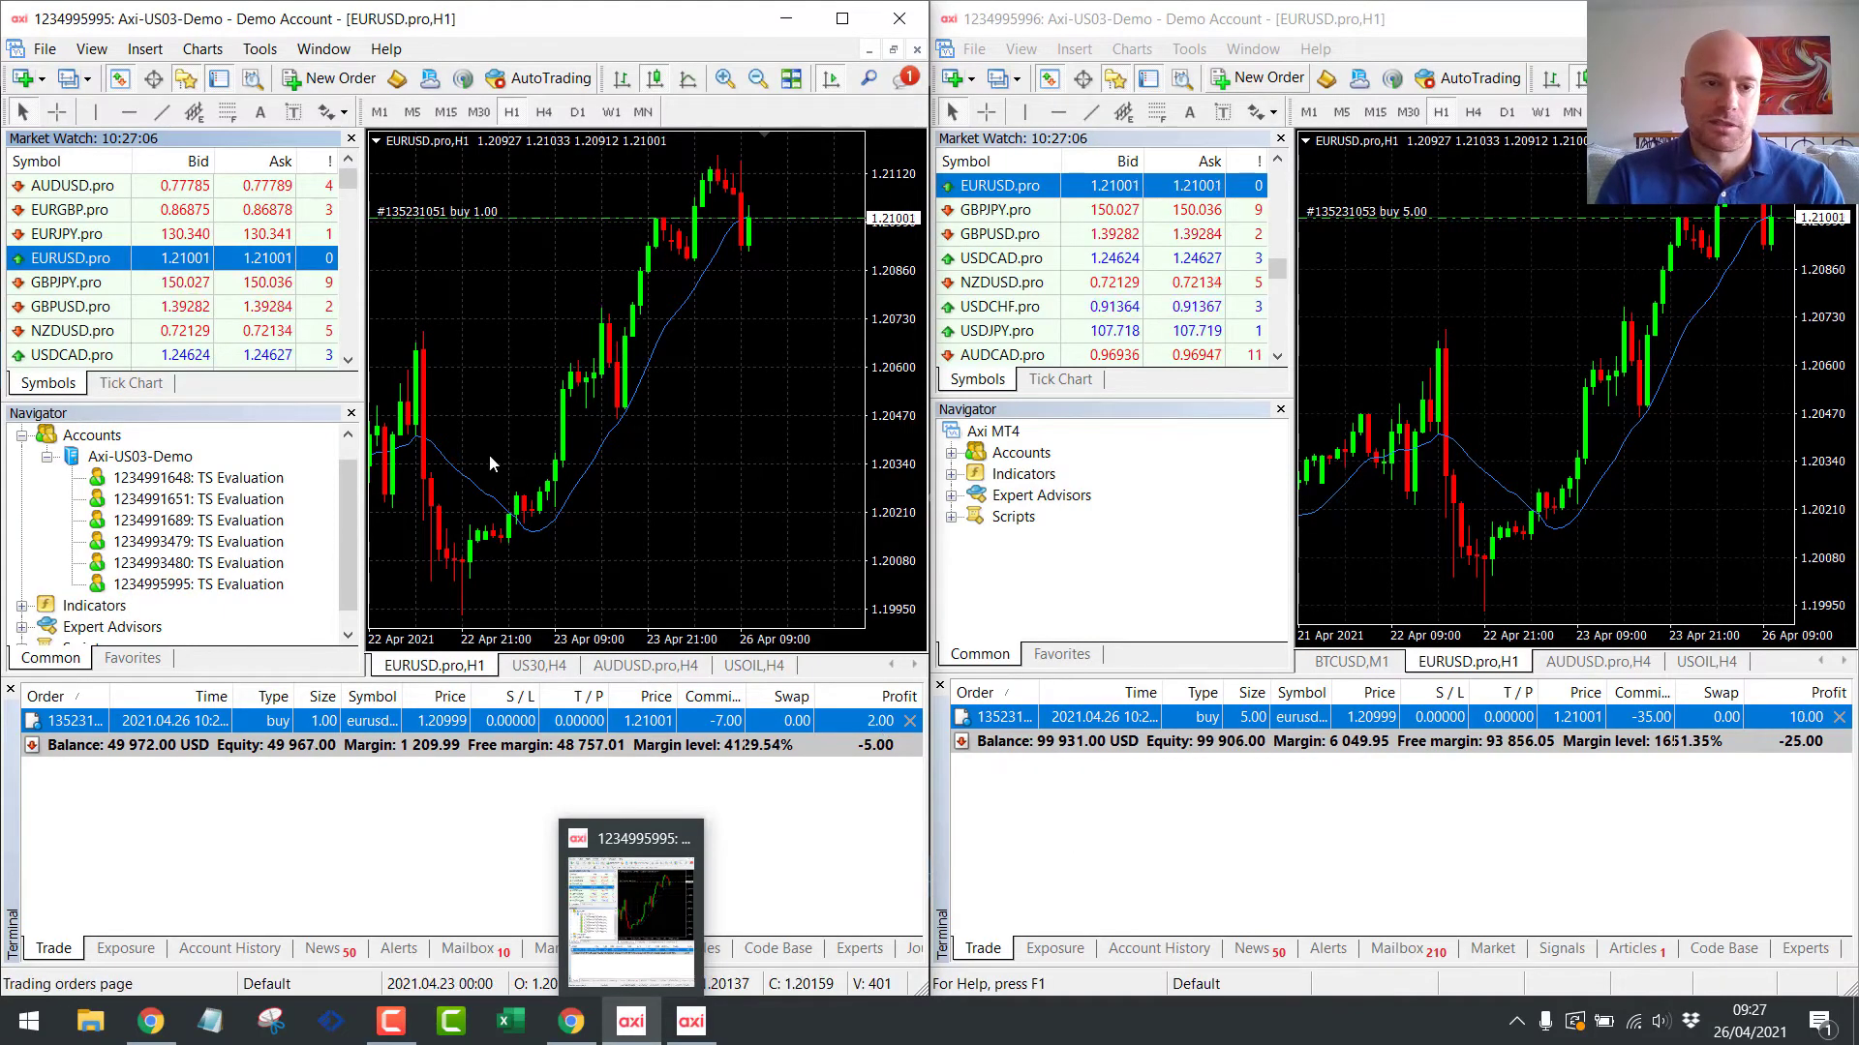
{"action": "right_click", "coordinate": [116, 265]}
{"action": "left_click", "coordinate": [153, 275]}
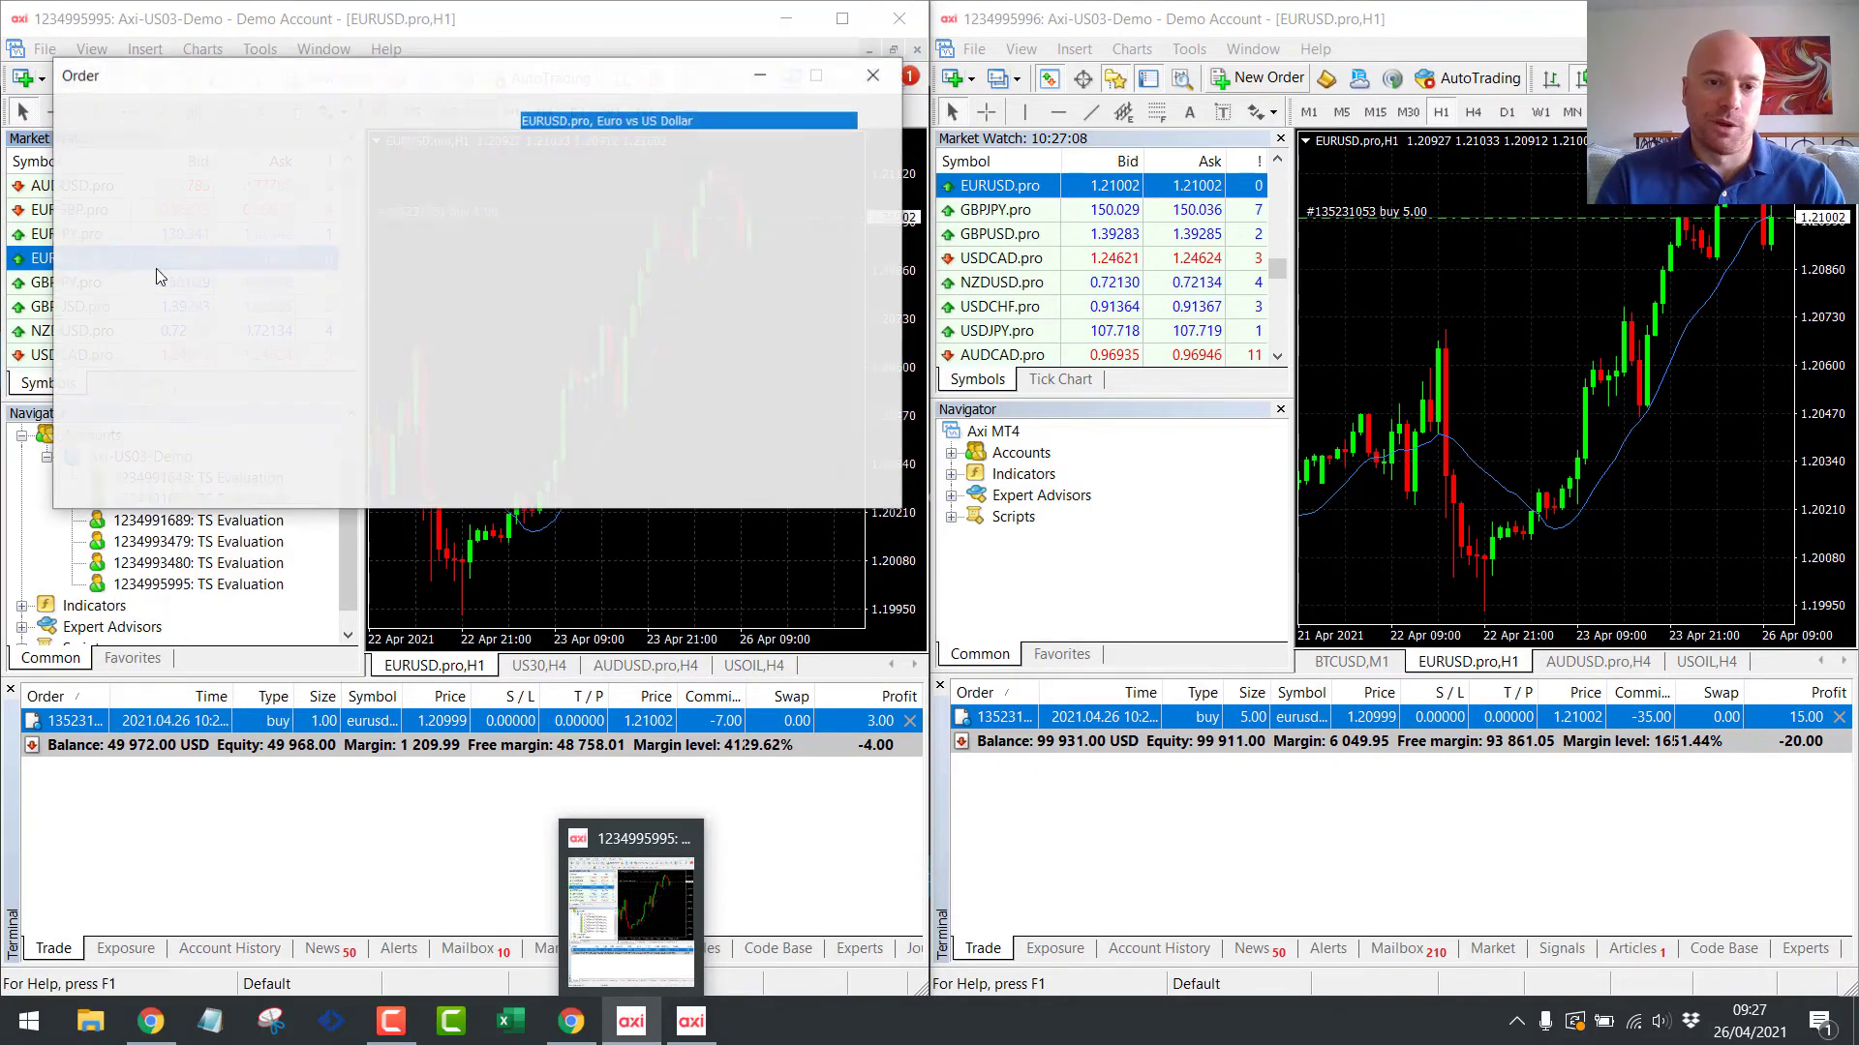
{"action": "double_click", "coordinate": [567, 153]}
{"action": "type", "text": "3"}
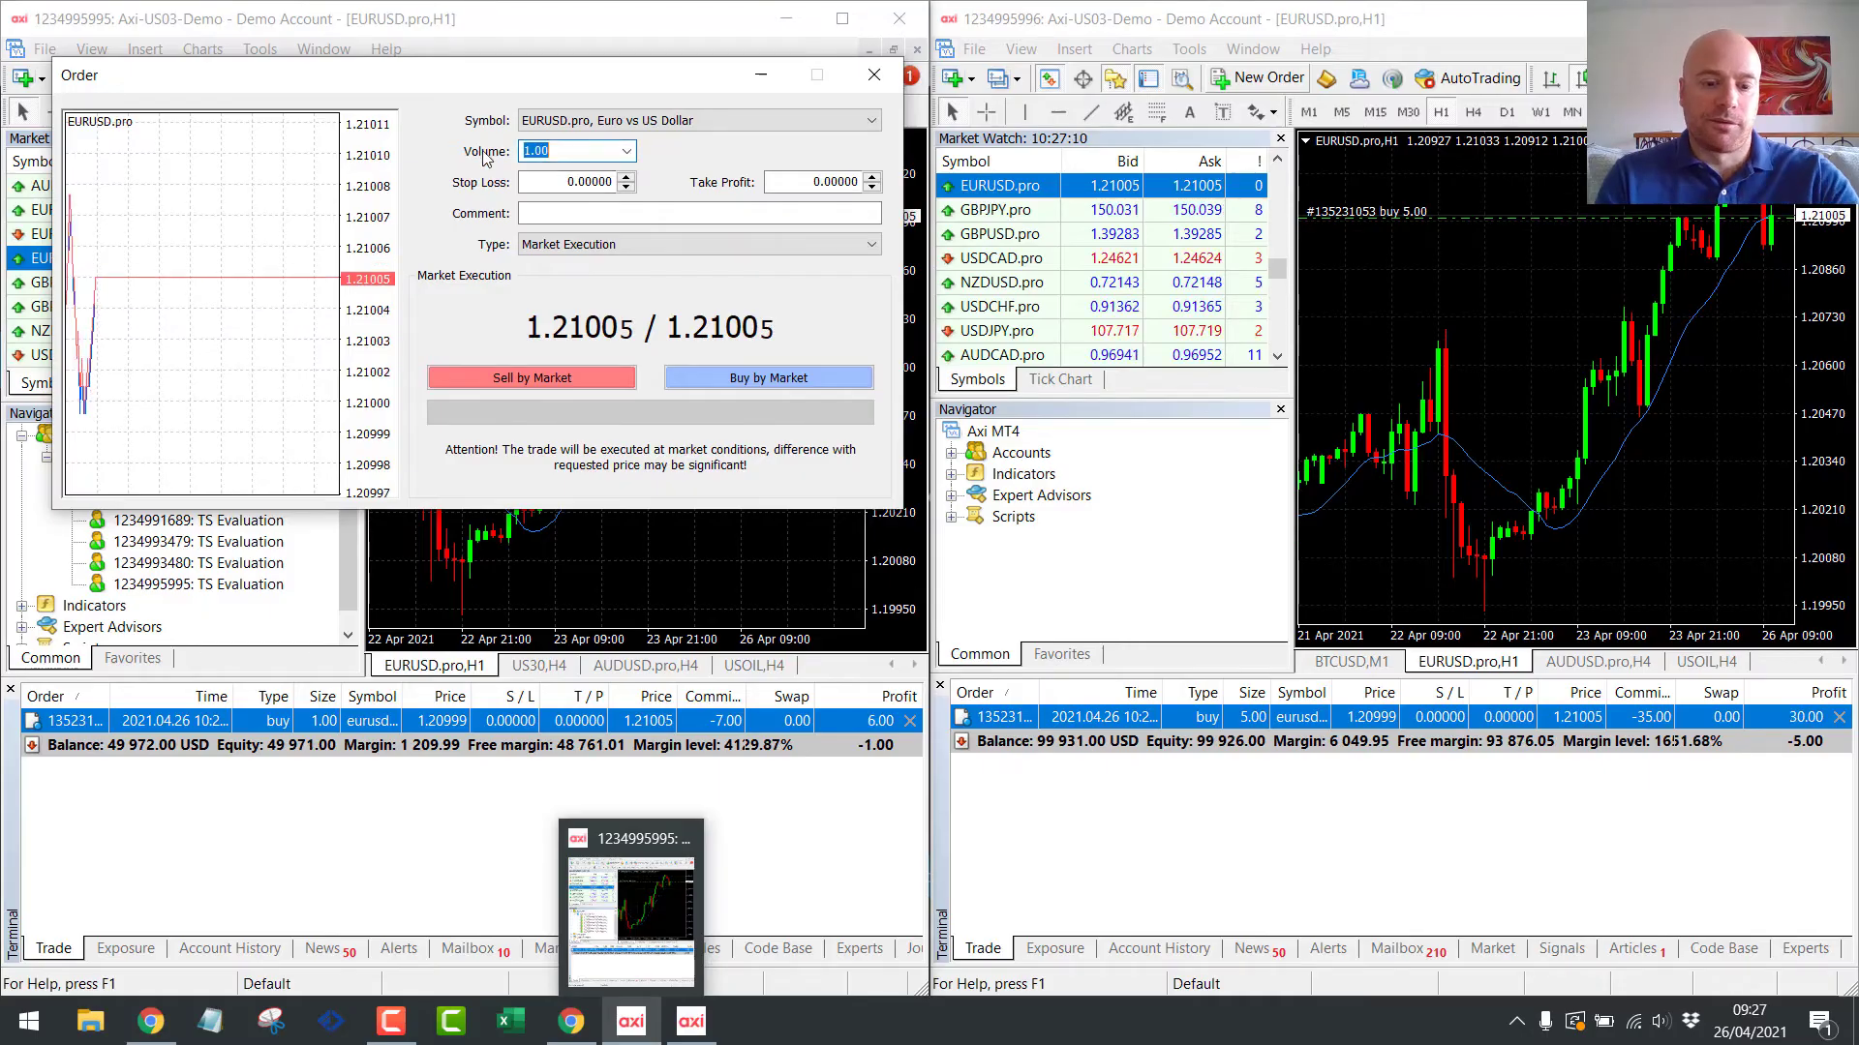
{"action": "left_click", "coordinate": [734, 383]}
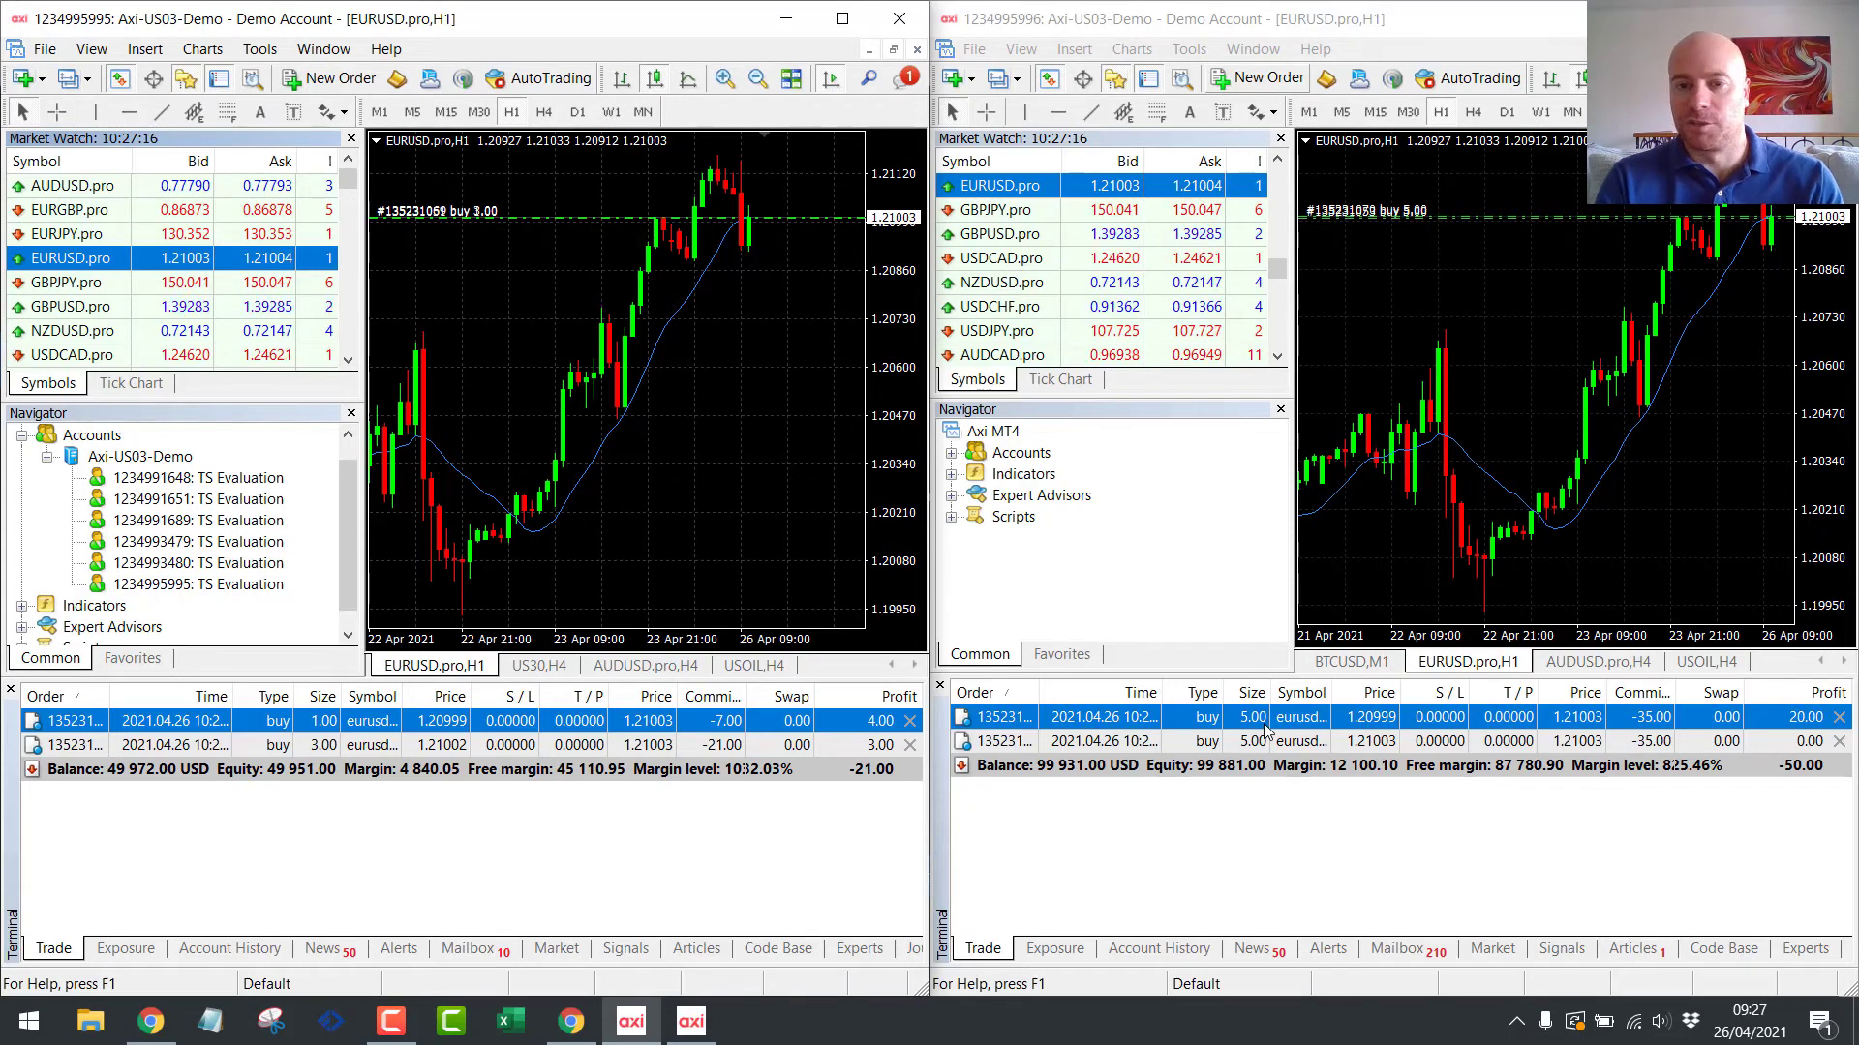
Close both open EURUSD buy trades.
{"action": "mouse_move", "coordinate": [581, 1032]}
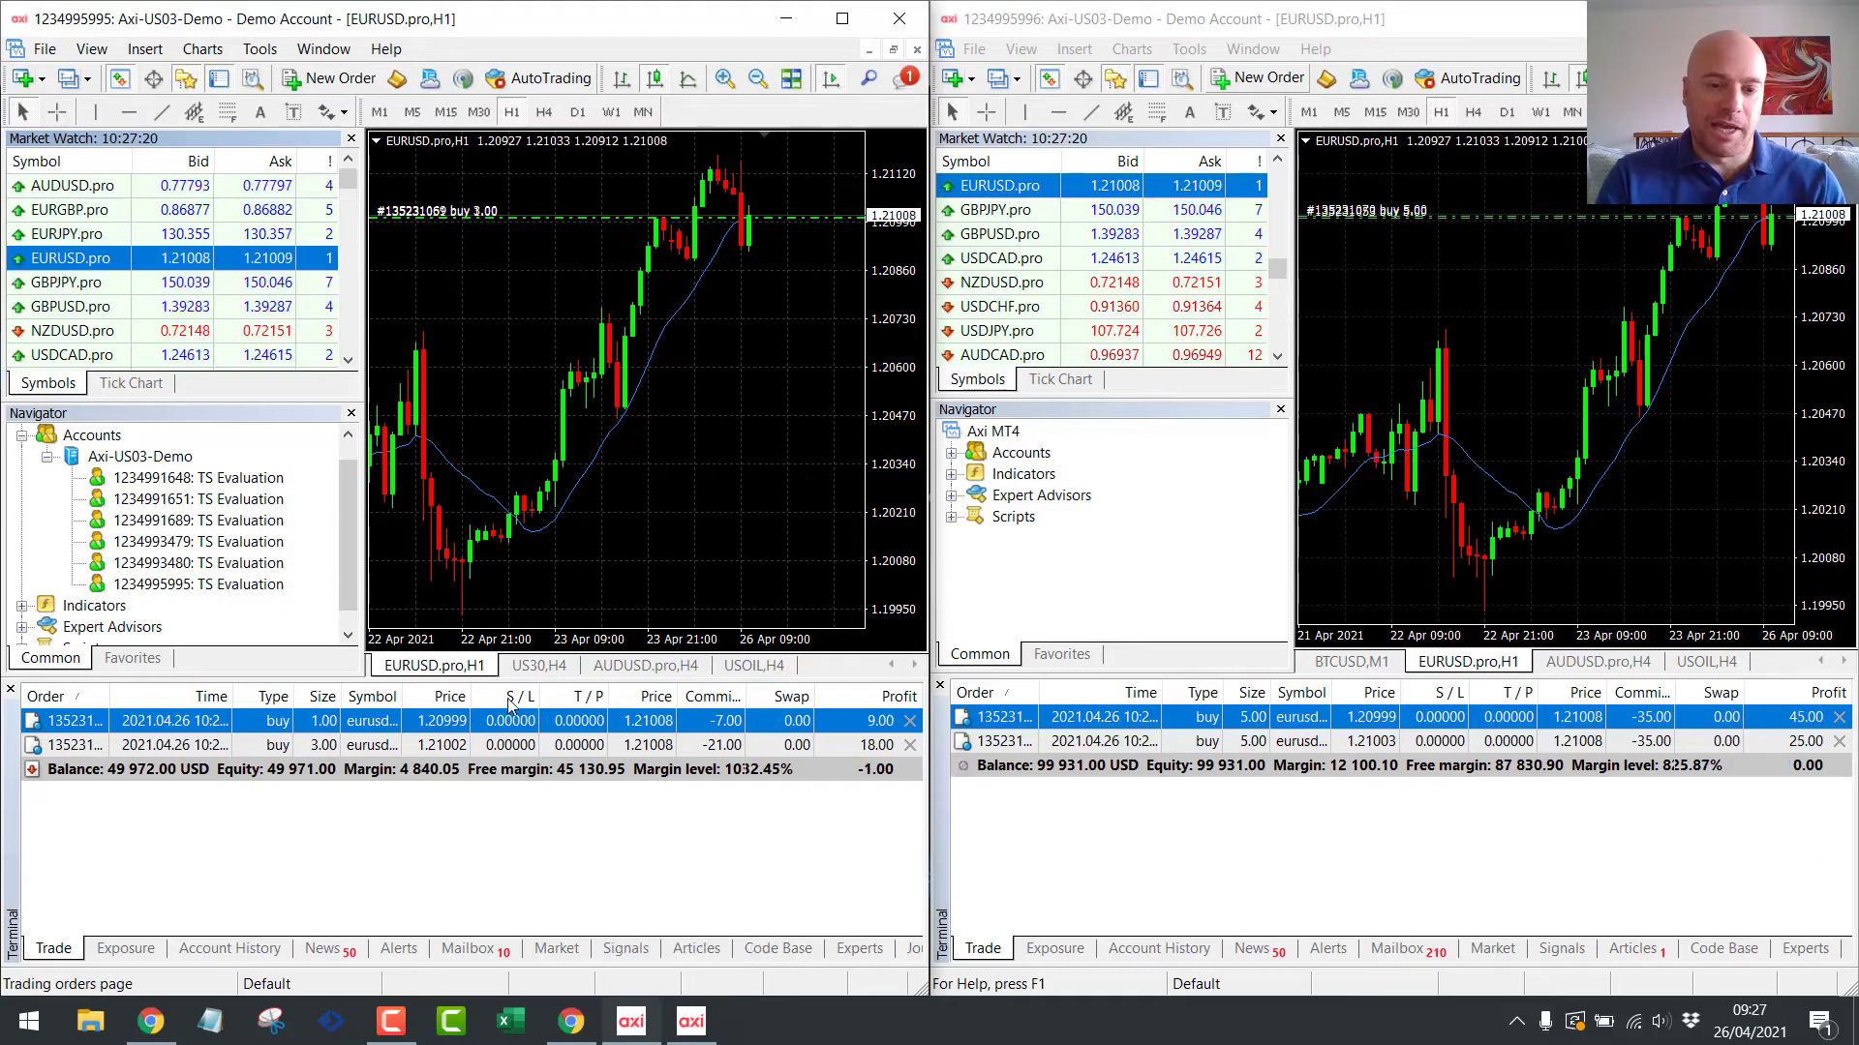
{"action": "left_click", "coordinate": [909, 721]}
{"action": "left_click", "coordinate": [909, 721]}
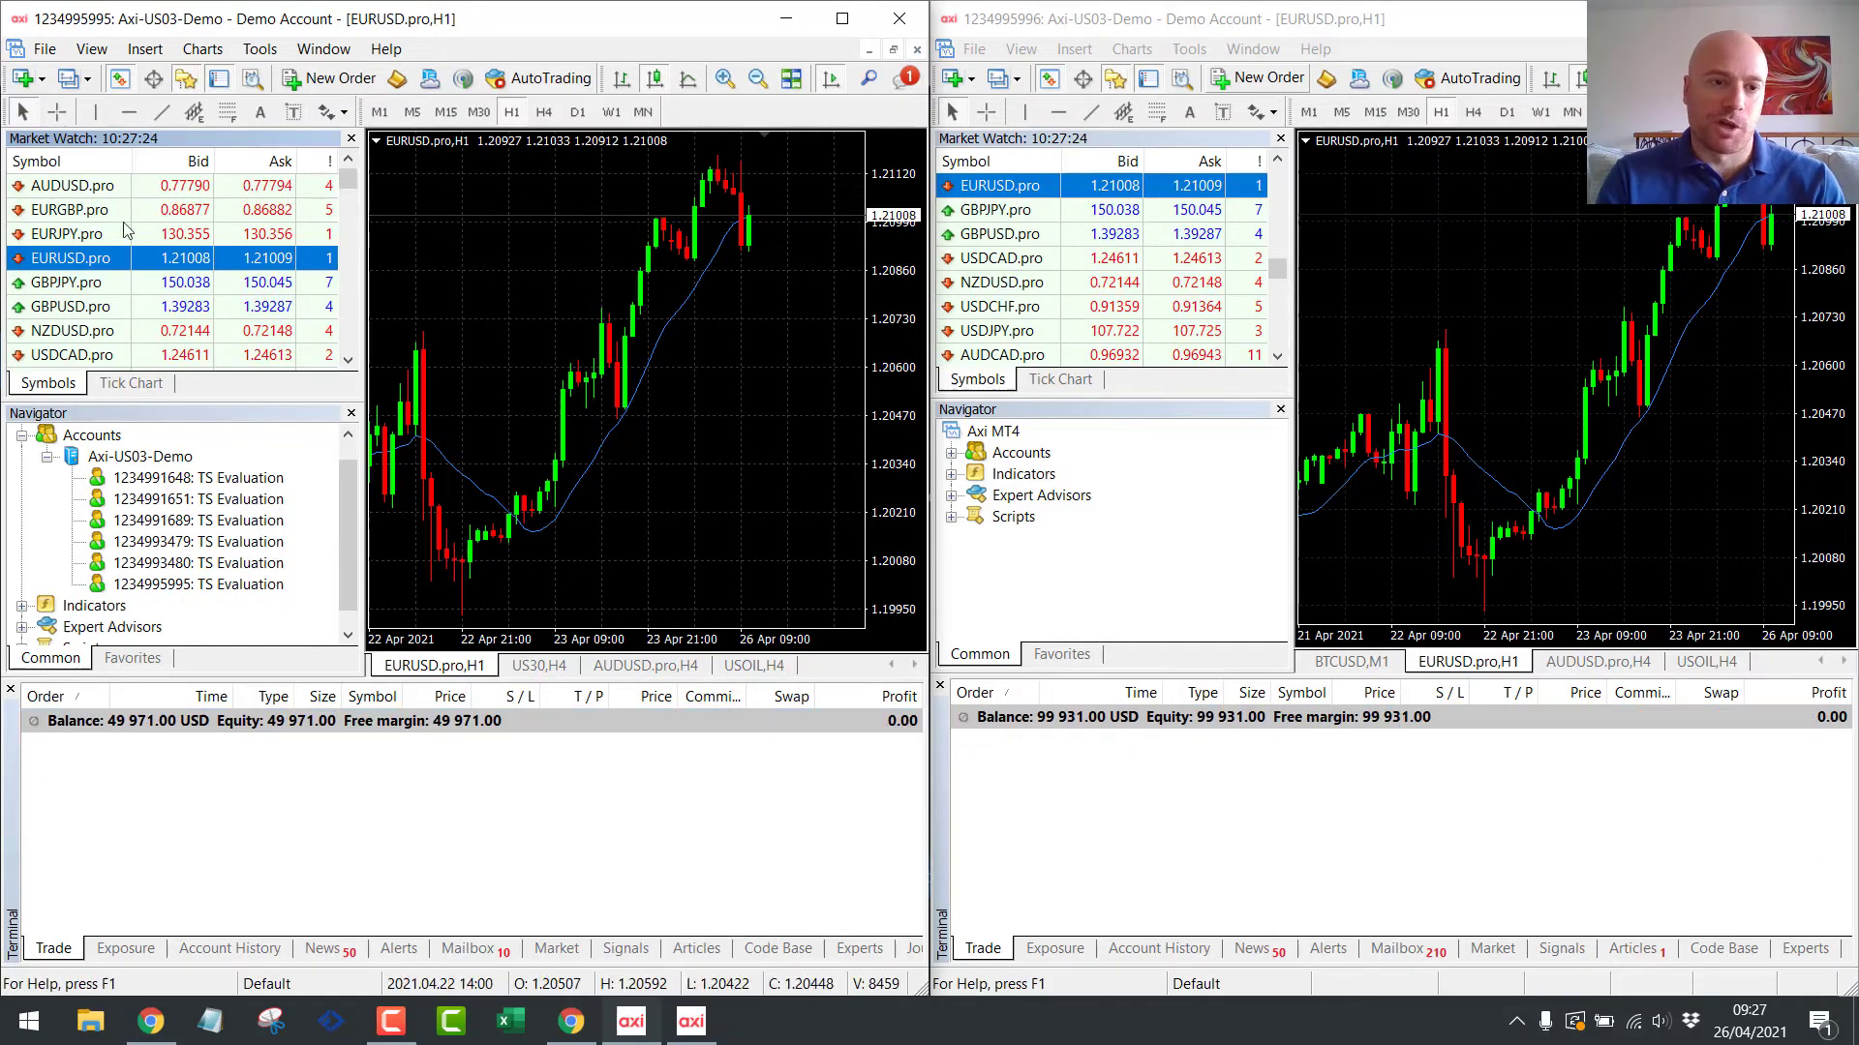
On Stops & Limits, set Copy Stop Loss, Copy Take Profit and Copy Pending Orders to Yes, and update.
{"action": "mouse_move", "coordinate": [571, 1021]}
{"action": "left_click", "coordinate": [567, 950]}
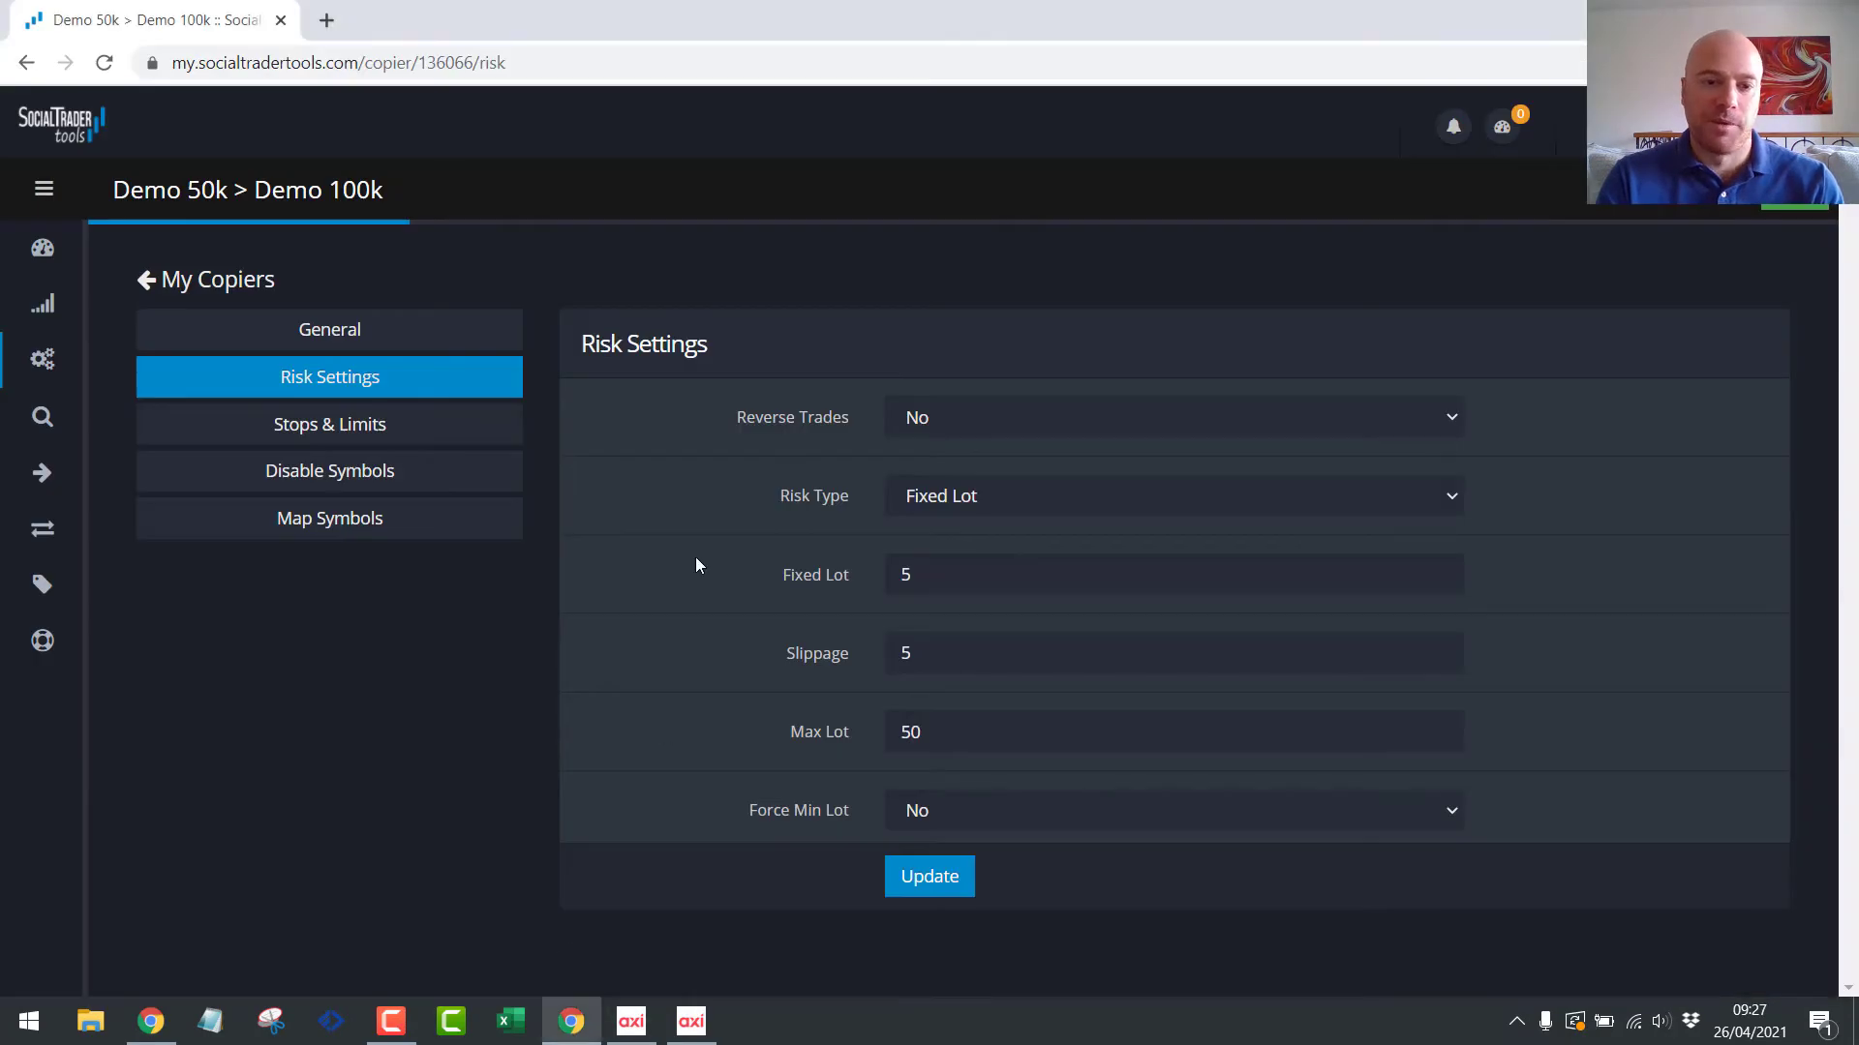
{"action": "left_click", "coordinate": [339, 431]}
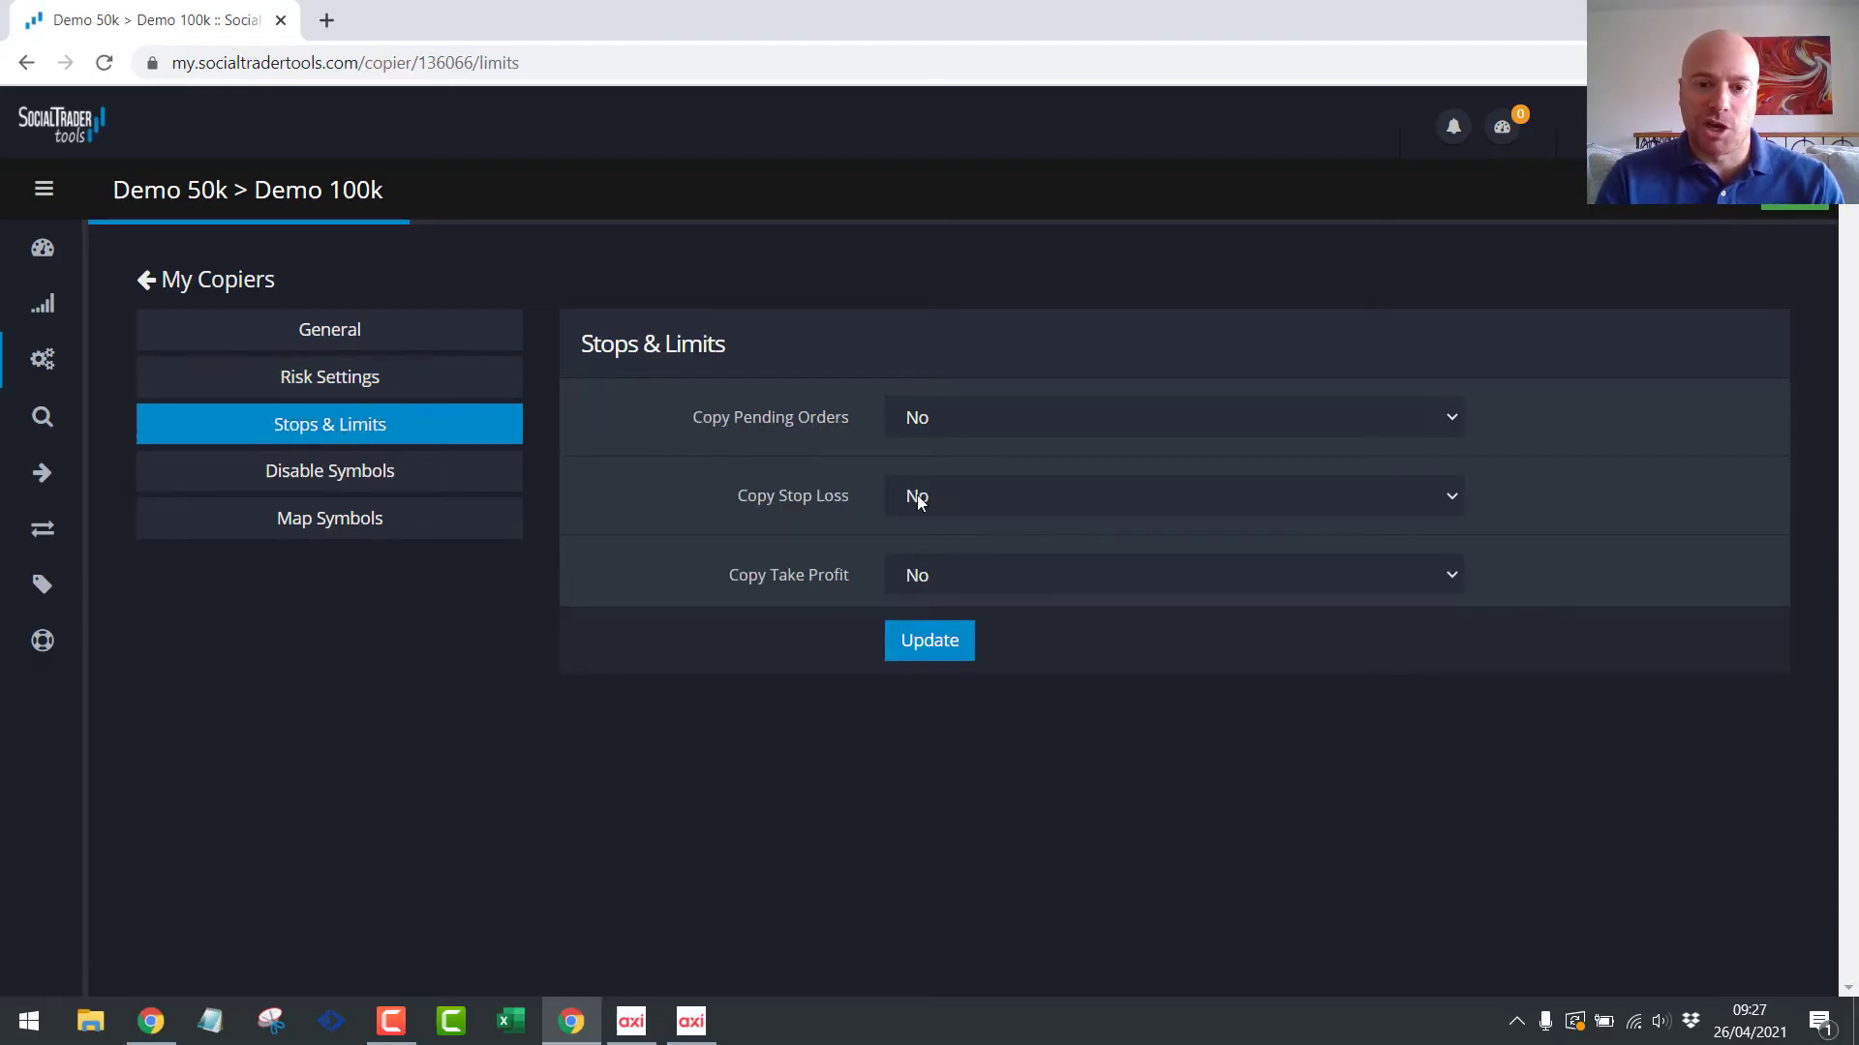
{"action": "left_click", "coordinate": [974, 496]}
{"action": "left_click", "coordinate": [937, 547]}
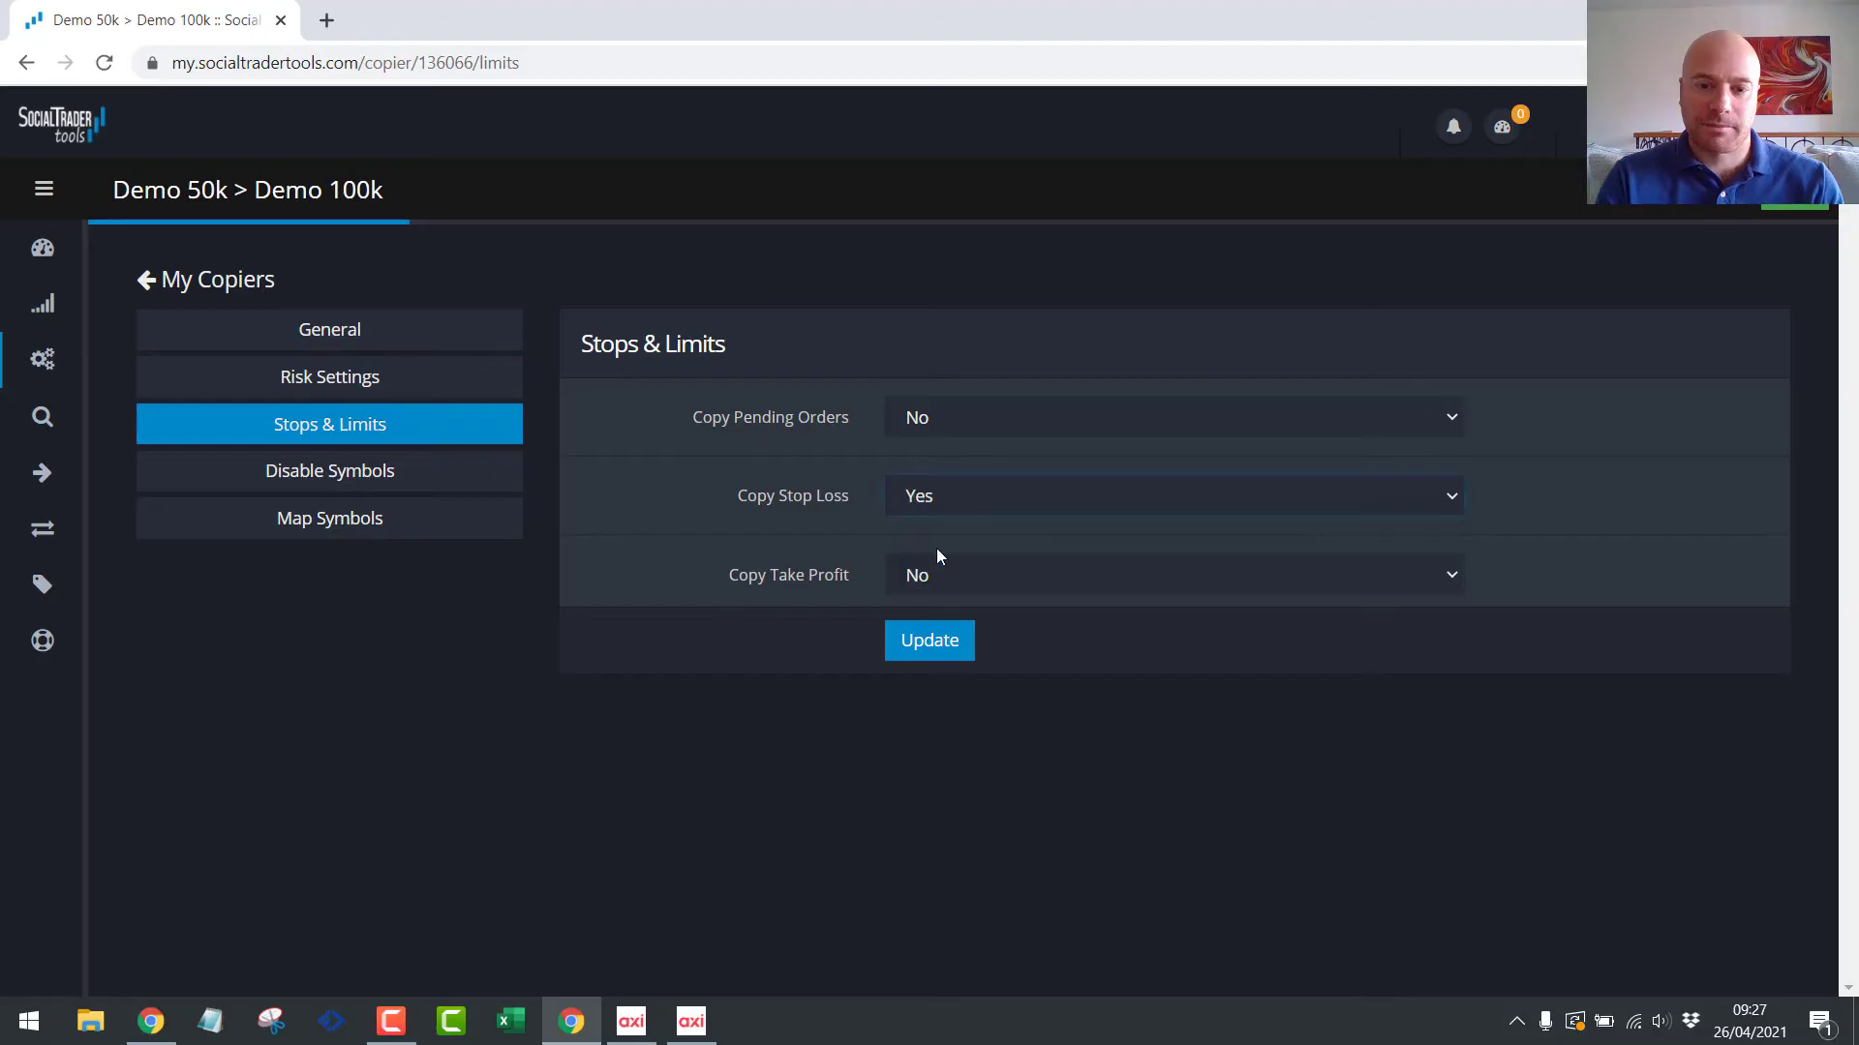
{"action": "left_click", "coordinate": [966, 583]}
{"action": "left_click", "coordinate": [935, 628]}
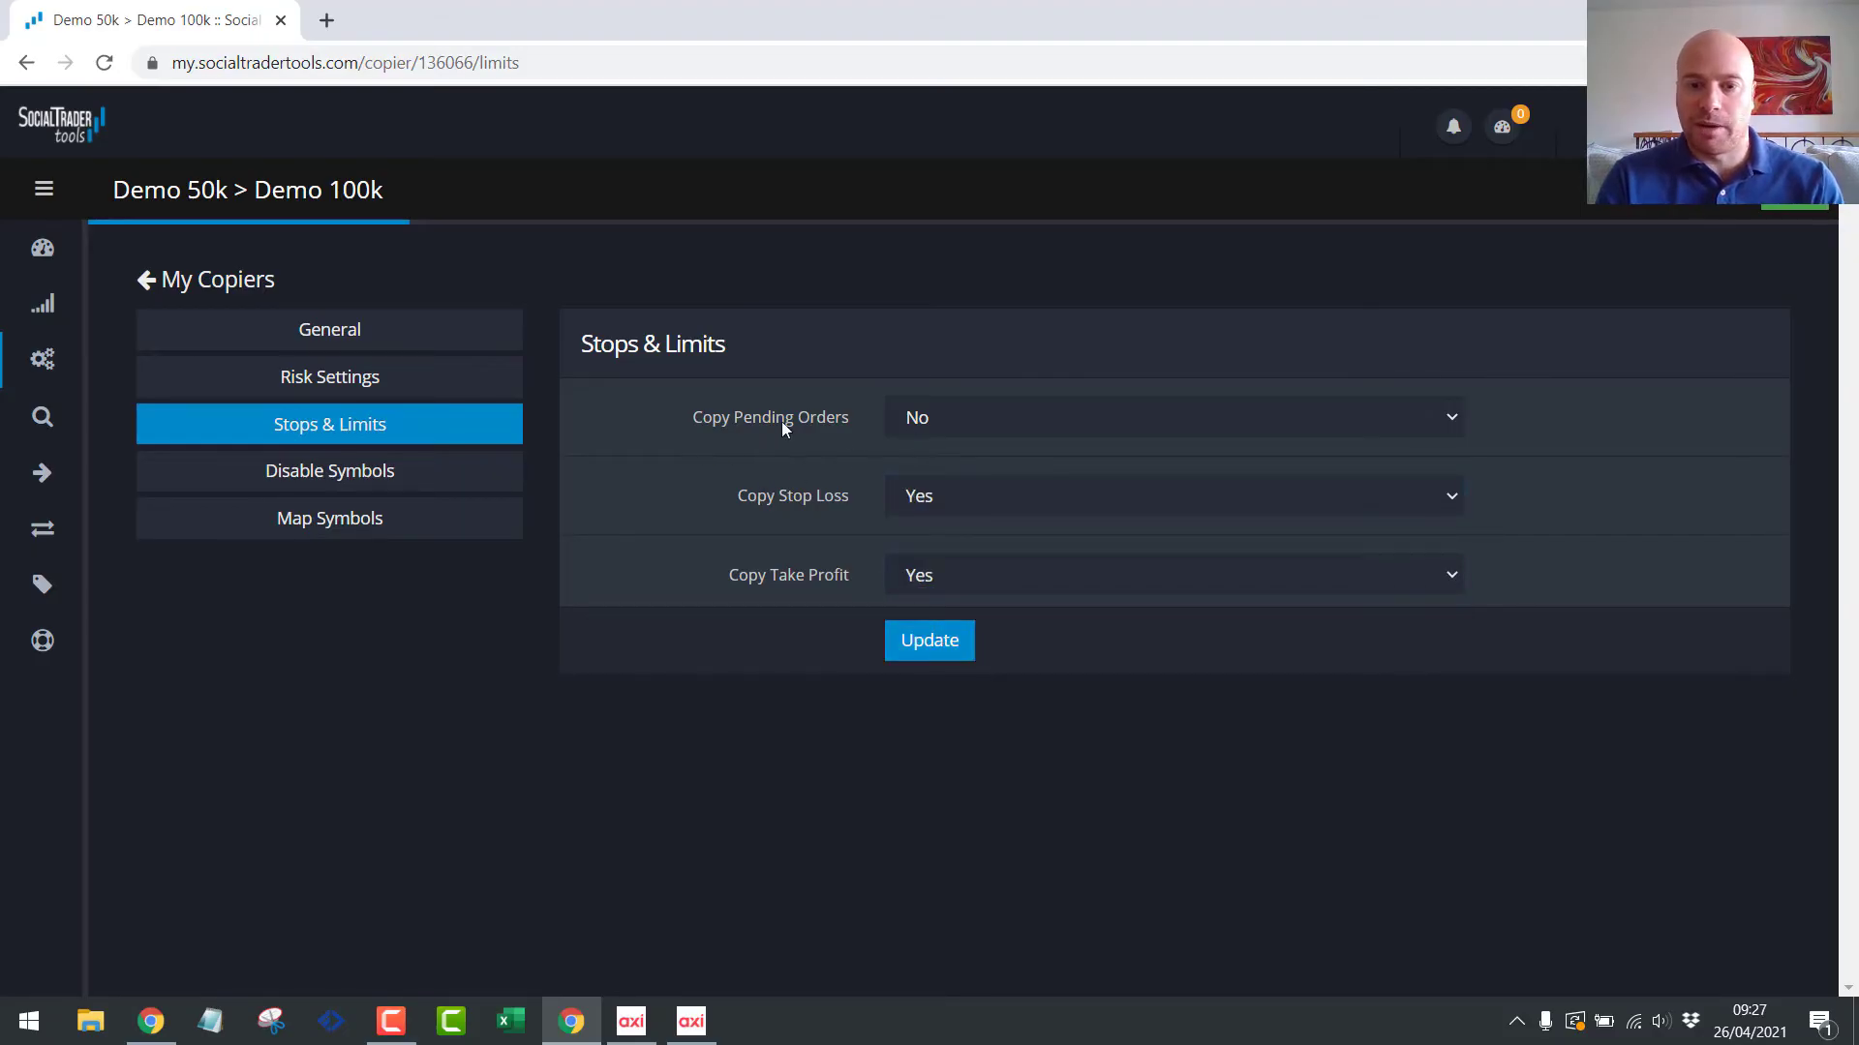
{"action": "left_click", "coordinate": [1036, 422]}
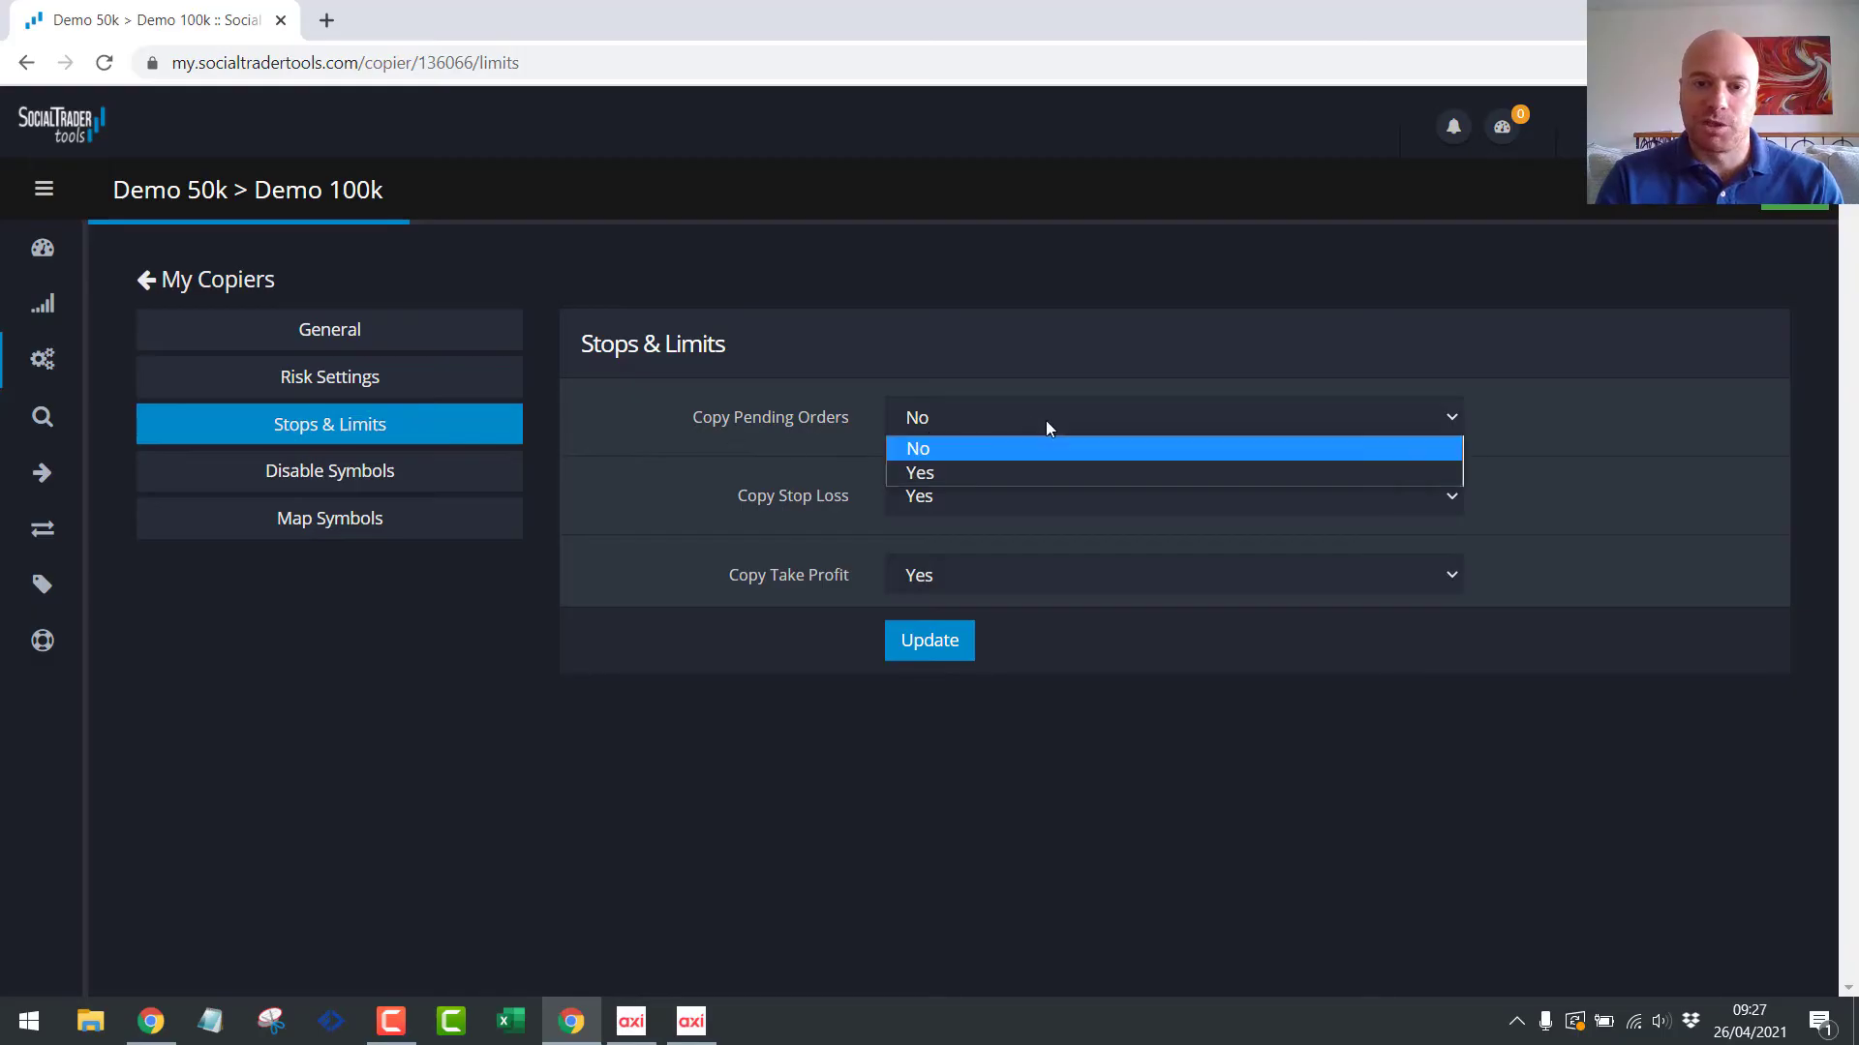
{"action": "left_click", "coordinate": [951, 468]}
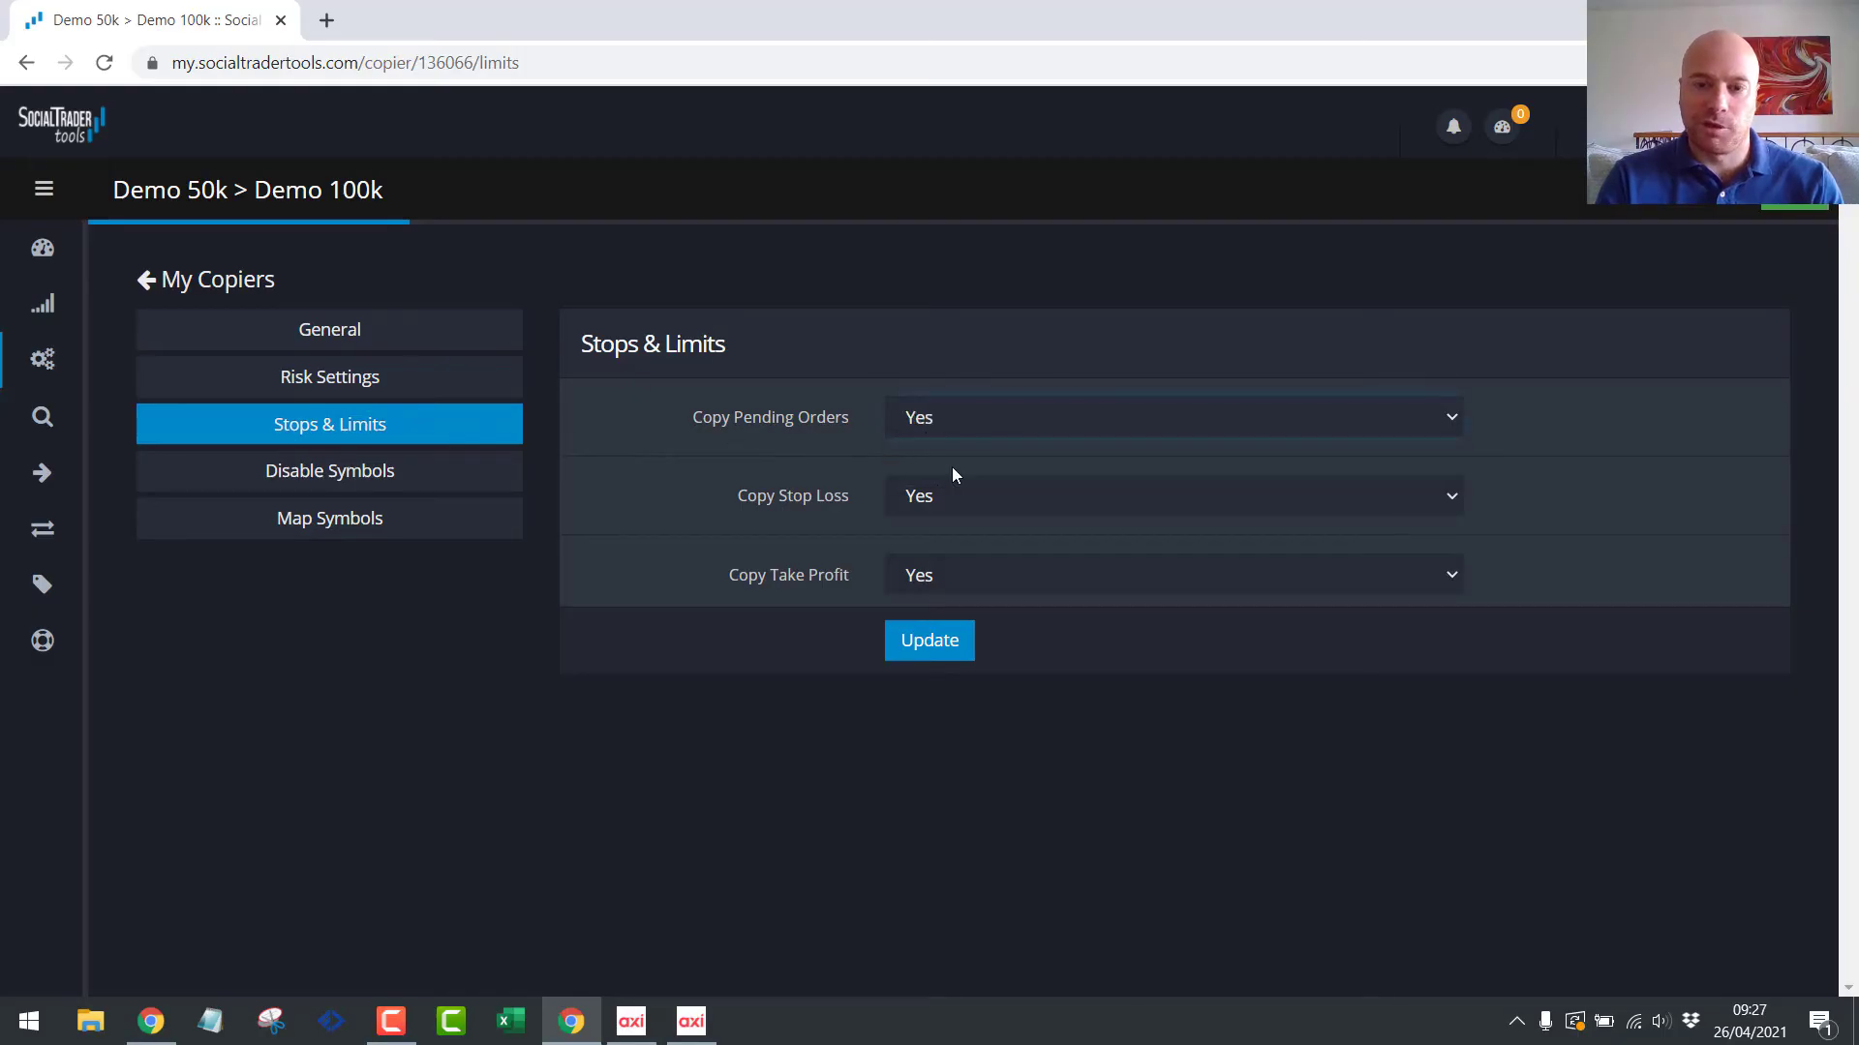
{"action": "left_click", "coordinate": [923, 651]}
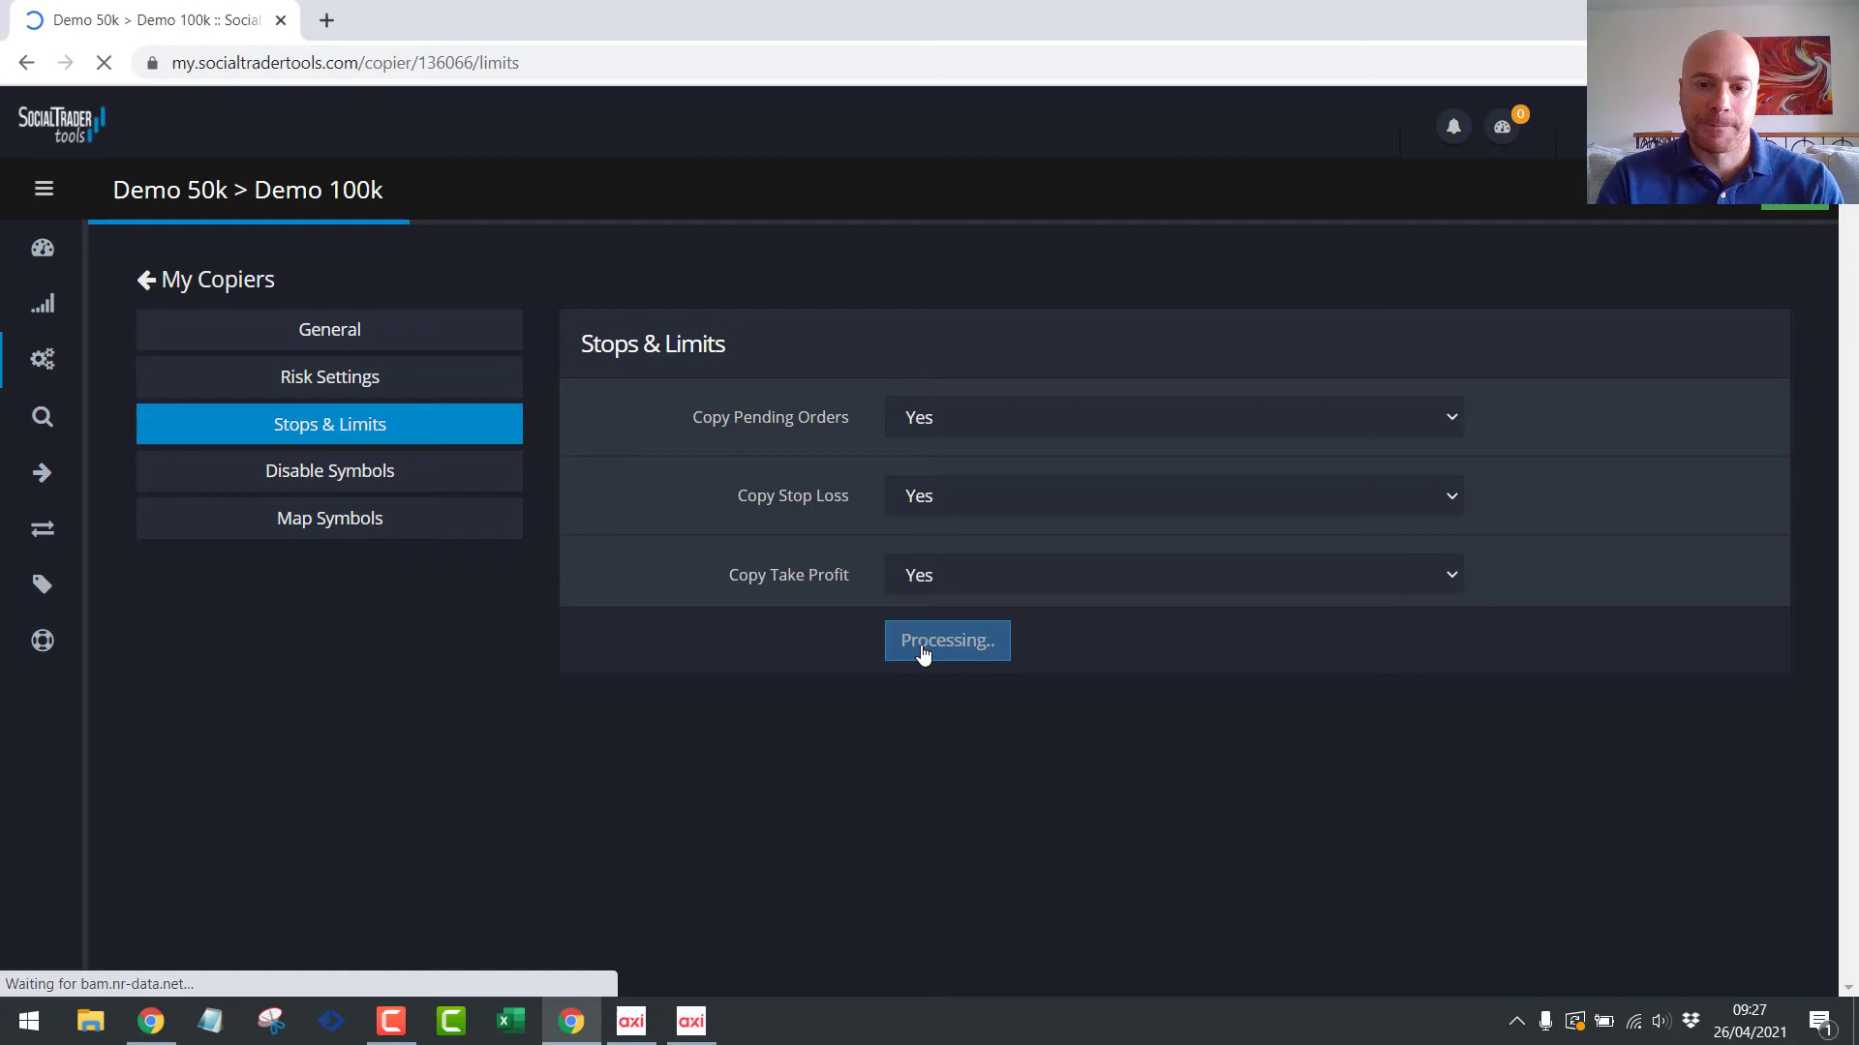
{"action": "left_click", "coordinate": [631, 1023]}
{"action": "left_click", "coordinate": [689, 1024]}
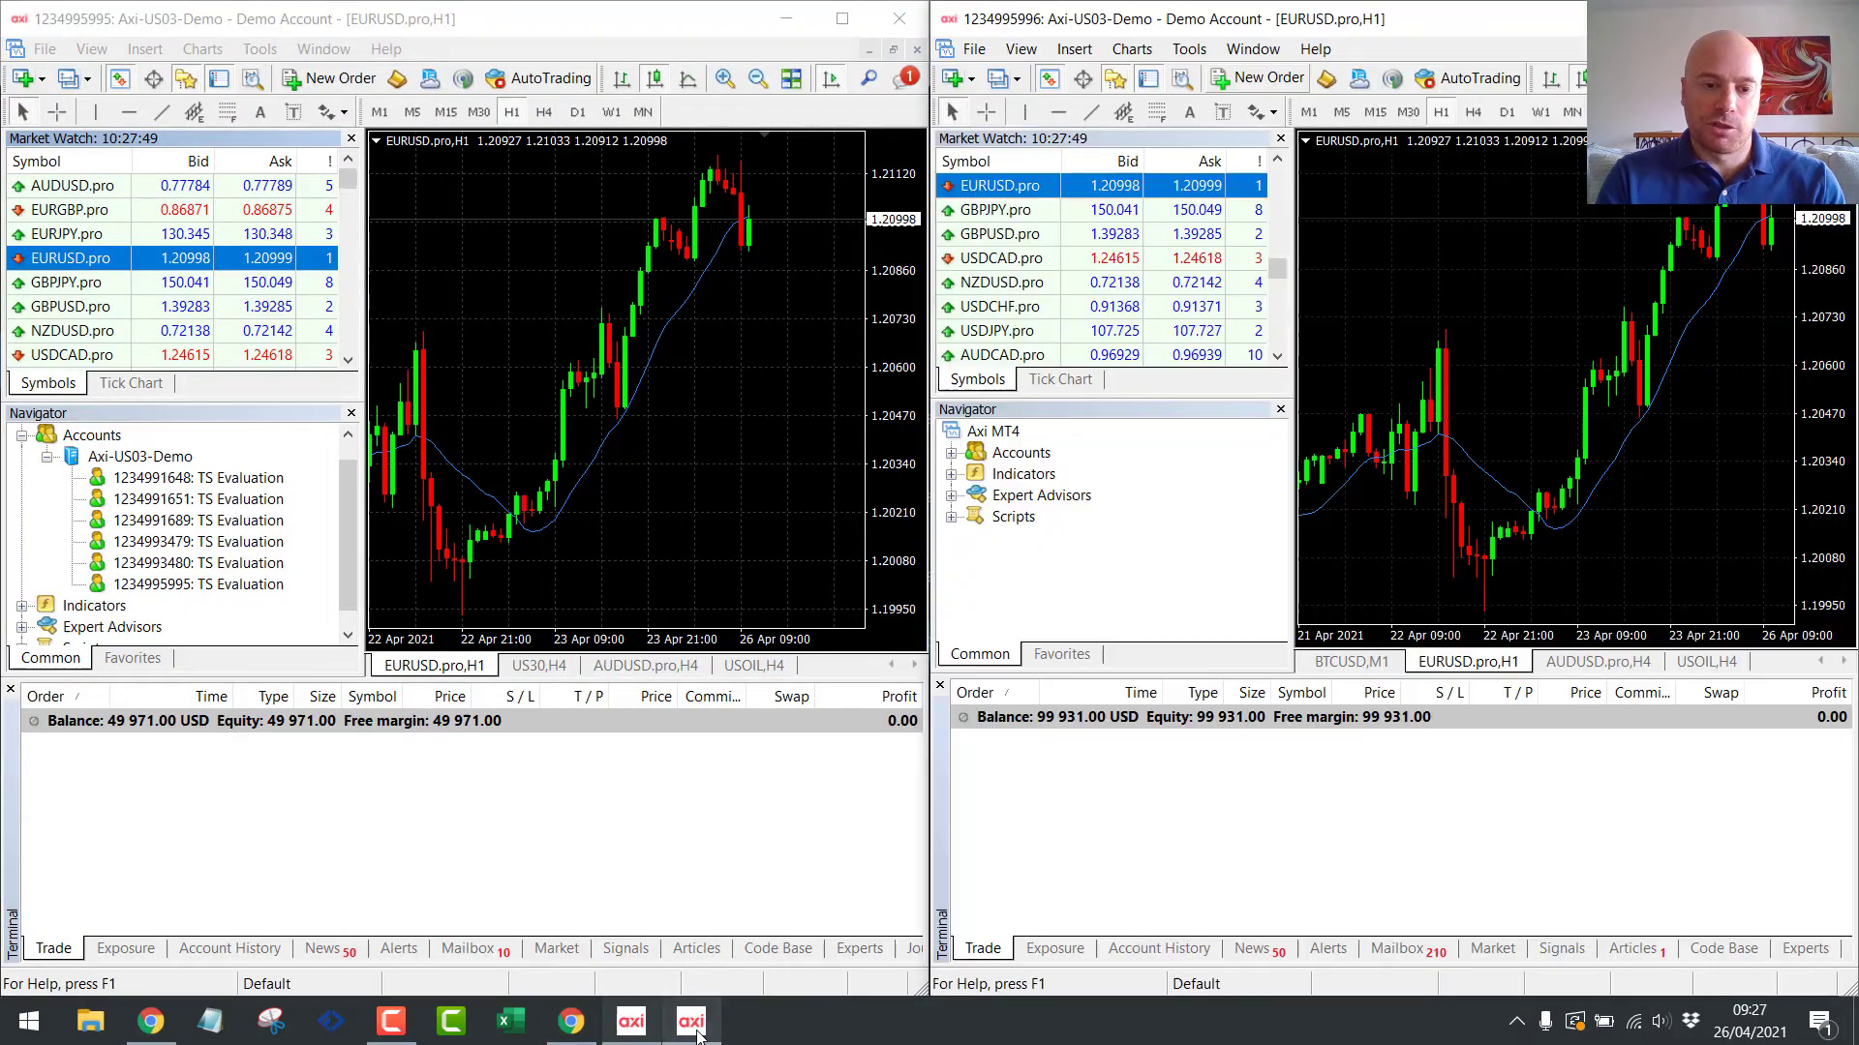
Buy 1 lot of EURUSD.pro at market with a 1.19000 stop loss.
{"action": "right_click", "coordinate": [90, 263]}
{"action": "left_click", "coordinate": [132, 263]}
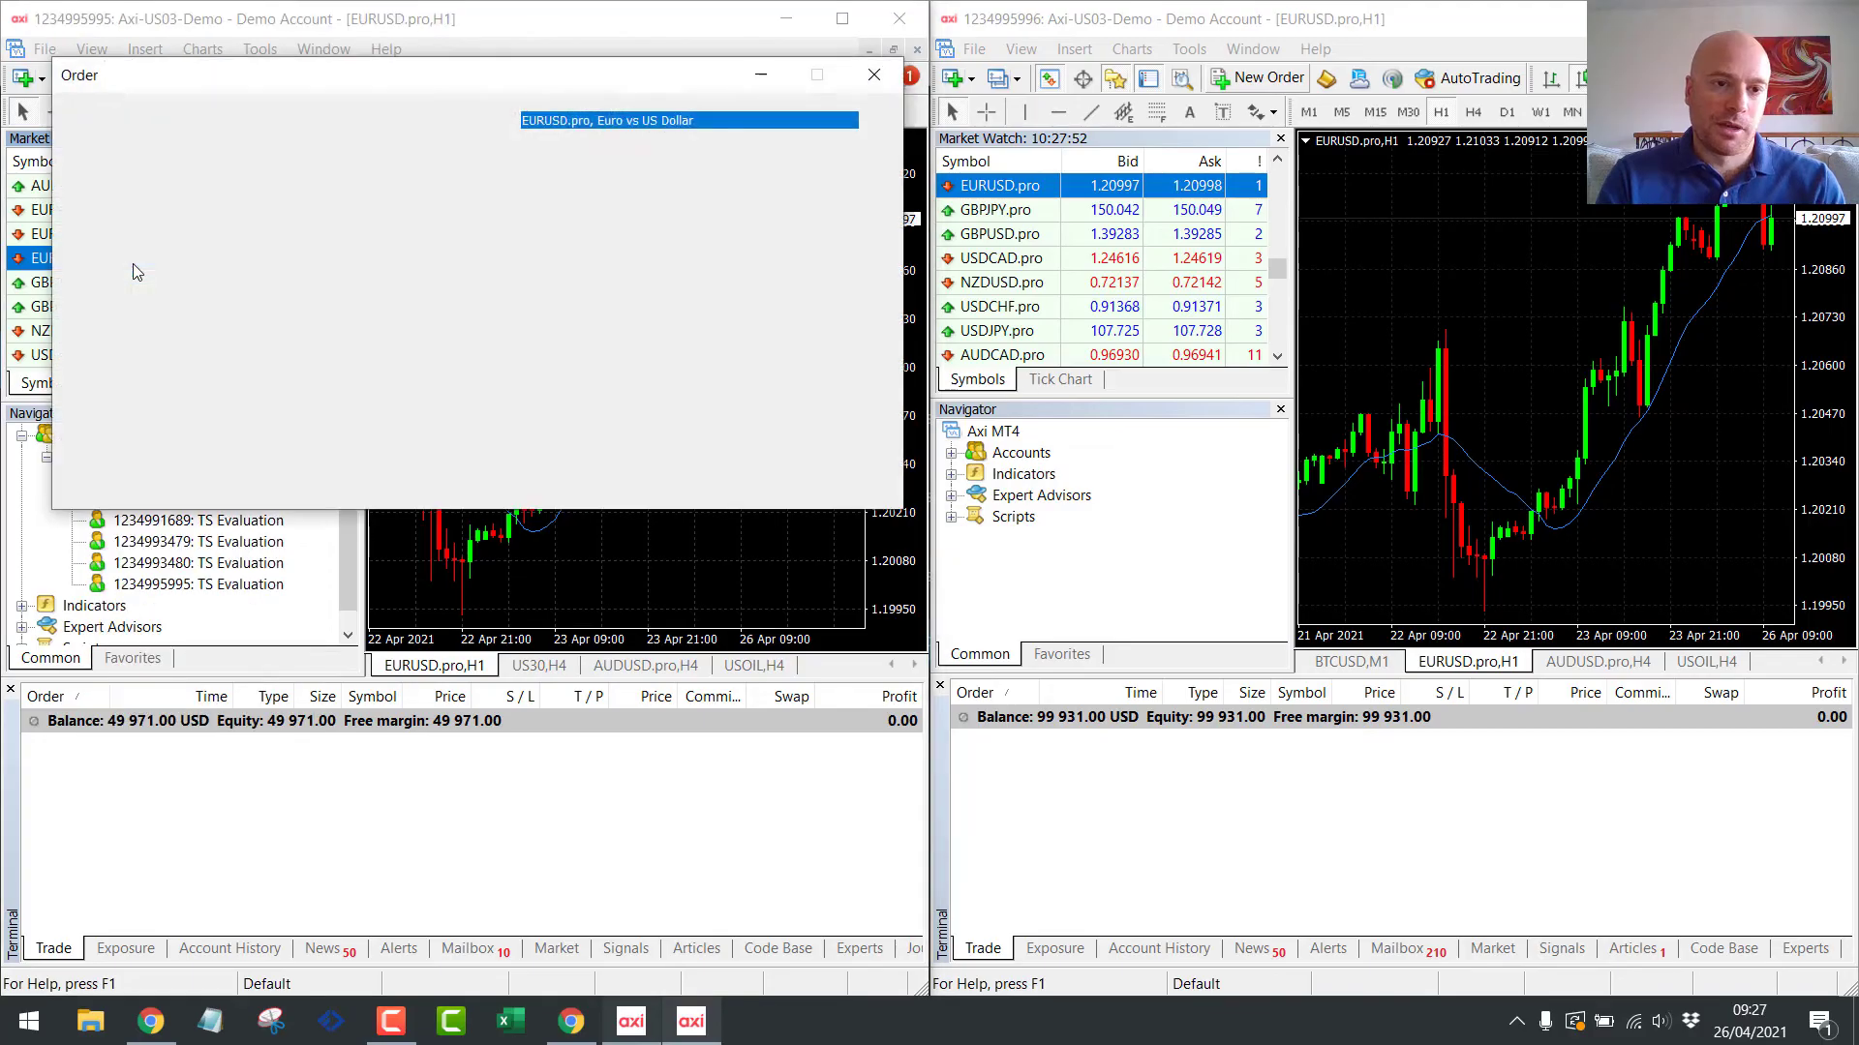
{"action": "double_click", "coordinate": [561, 151]}
{"action": "type", "text": "1"}
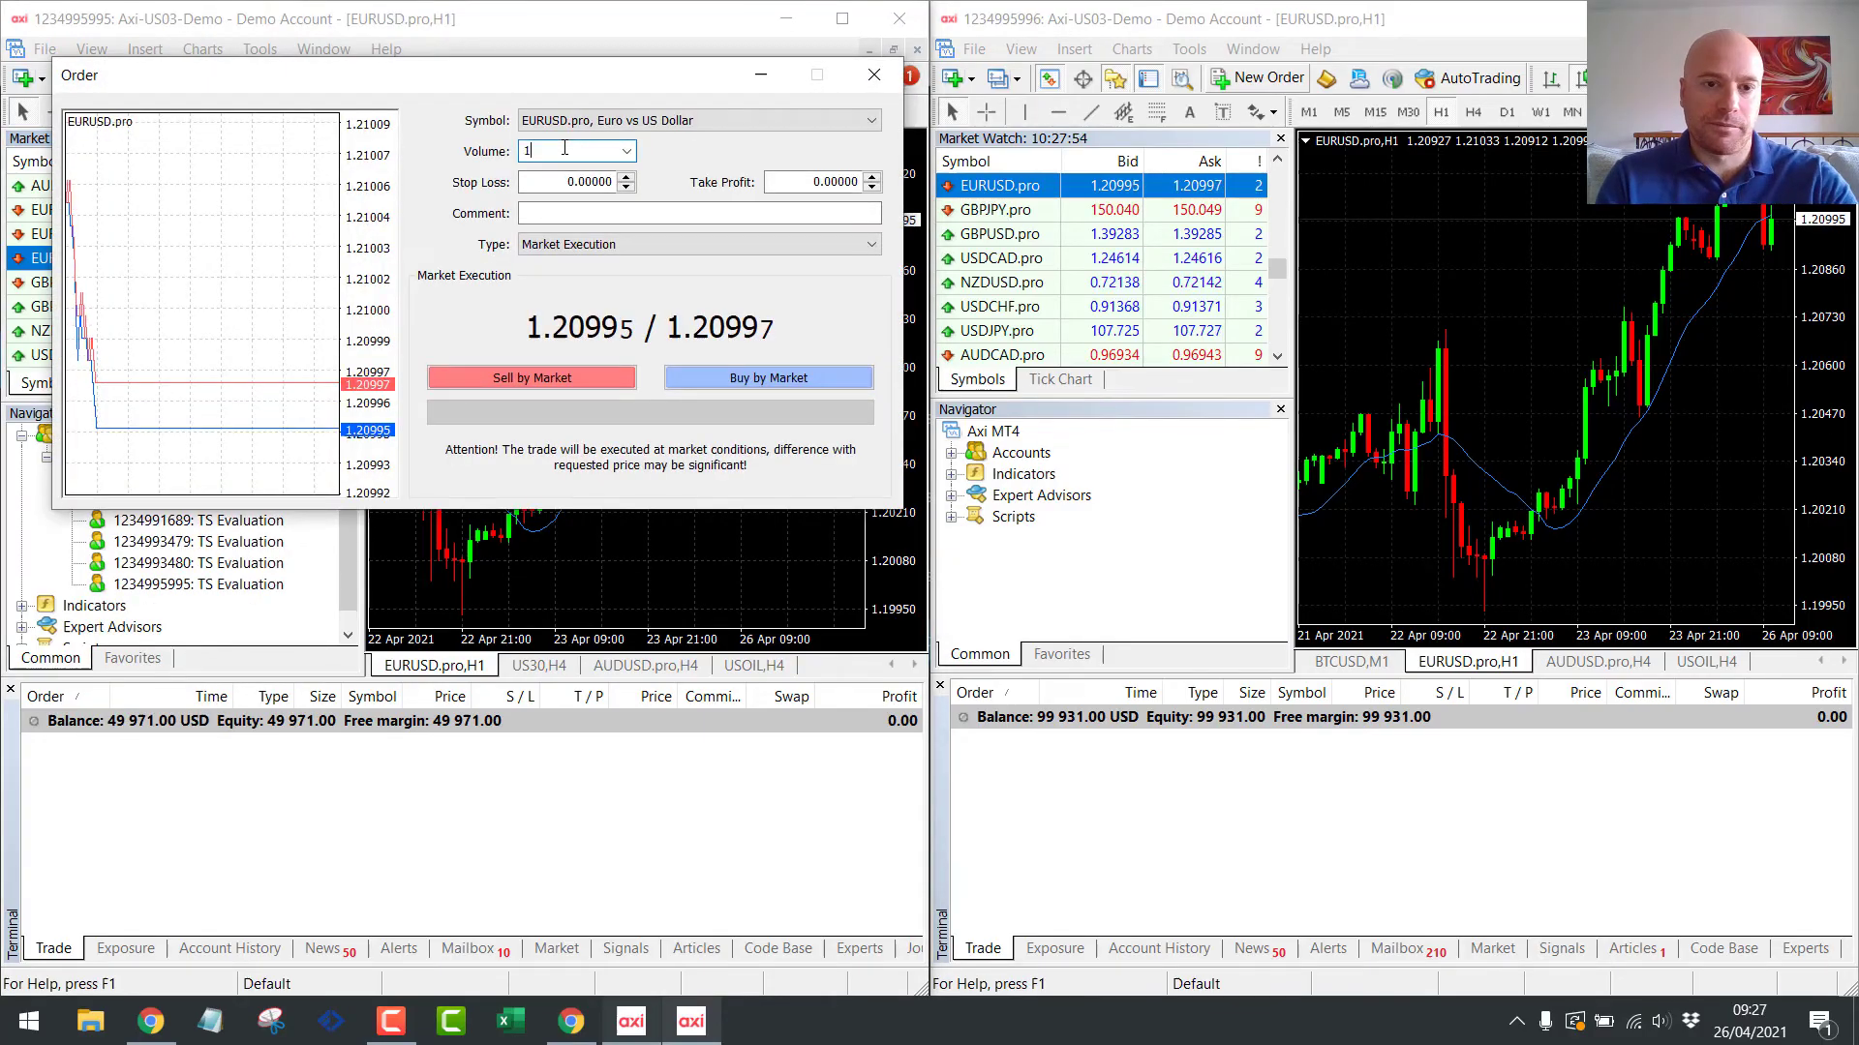
{"action": "left_click", "coordinate": [626, 177]}
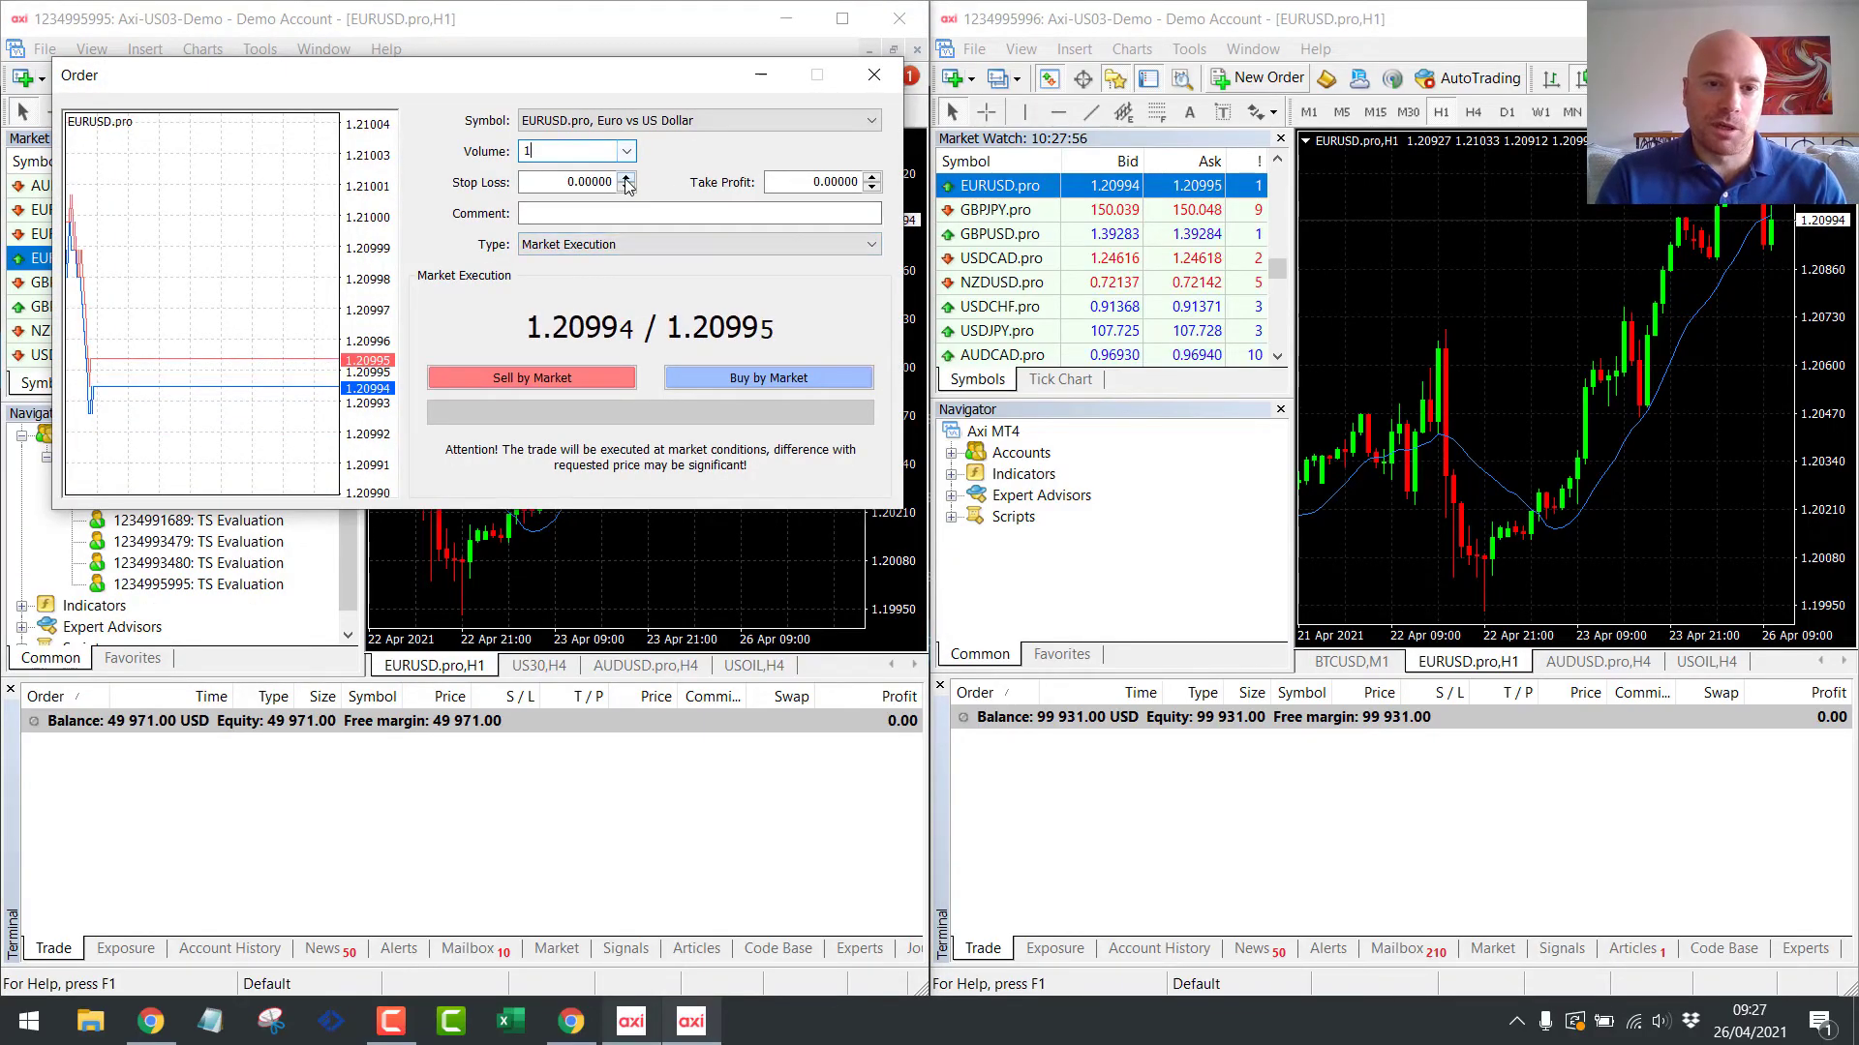
{"action": "double_click", "coordinate": [600, 182]}
{"action": "left_click", "coordinate": [584, 182]}
{"action": "key", "text": "Delete"}
{"action": "key", "text": "Delete"}
{"action": "key", "text": "Delete"}
{"action": "key", "text": "Delete"}
{"action": "key", "text": "Delete"}
{"action": "type", "text": "190"}
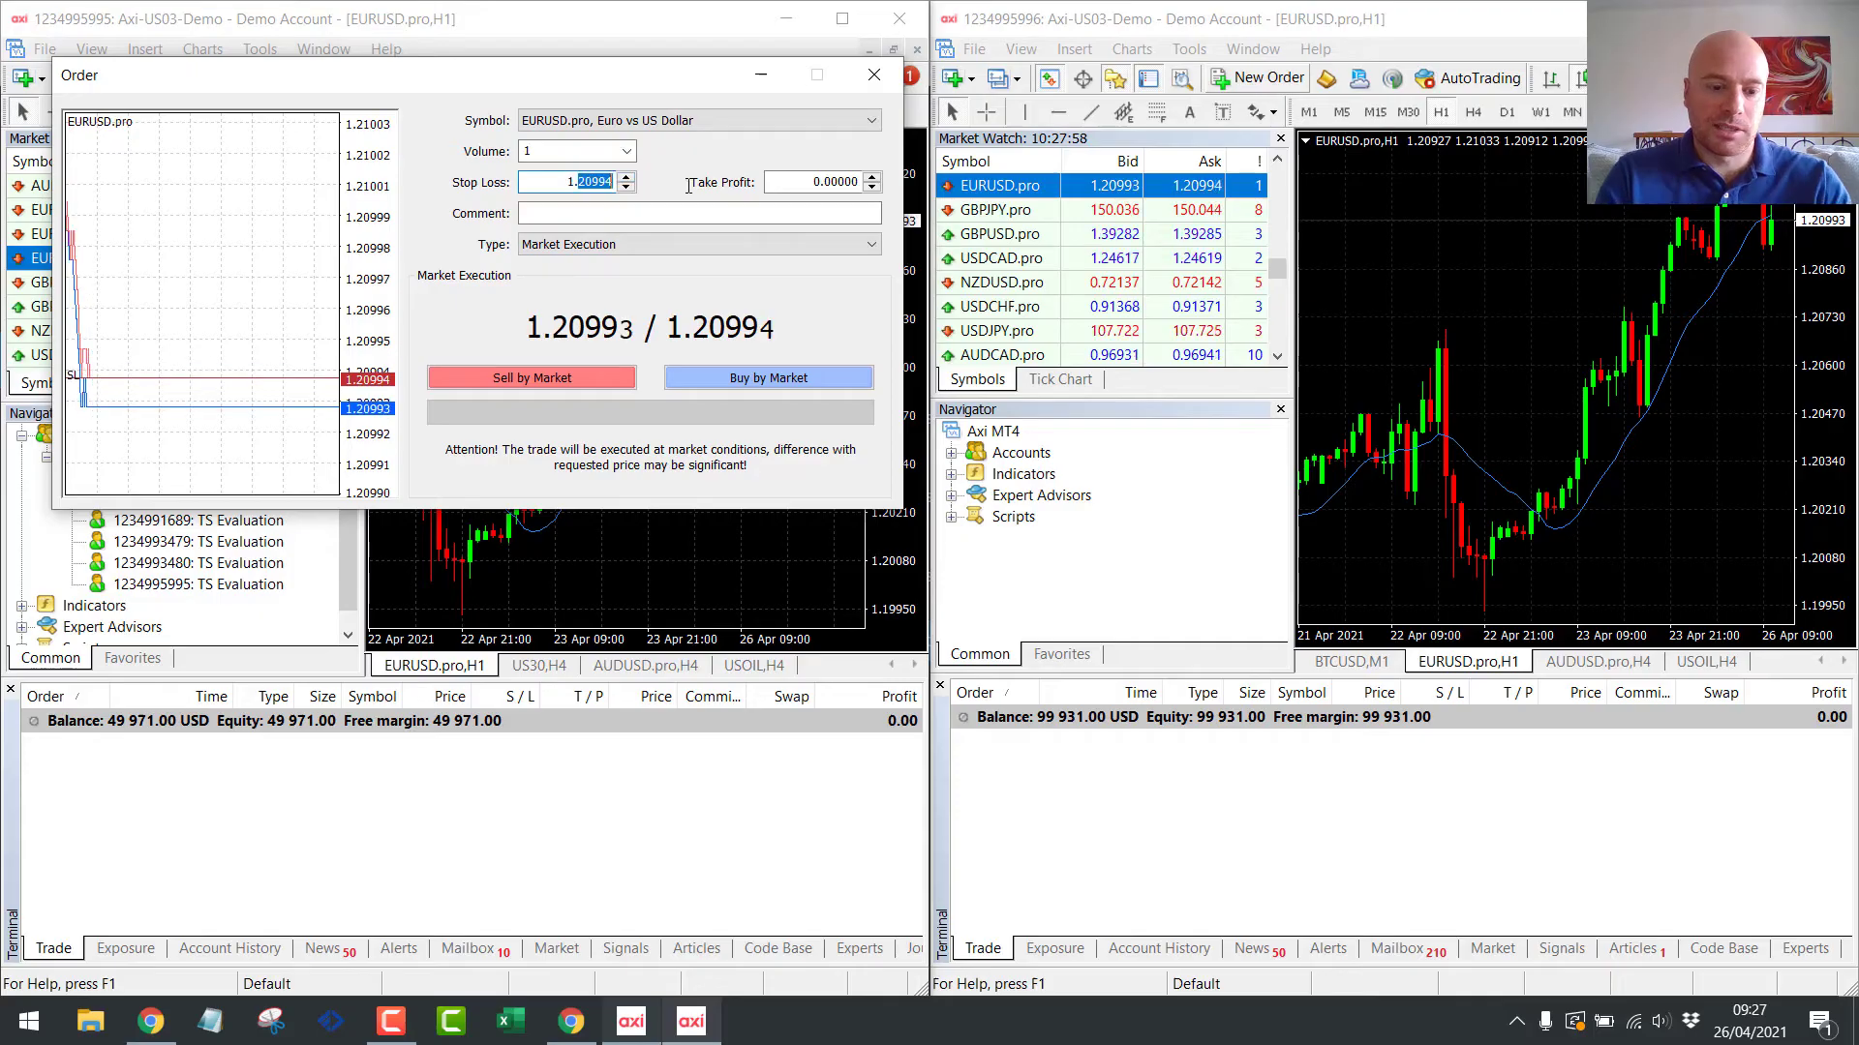
{"action": "left_click", "coordinate": [741, 377]}
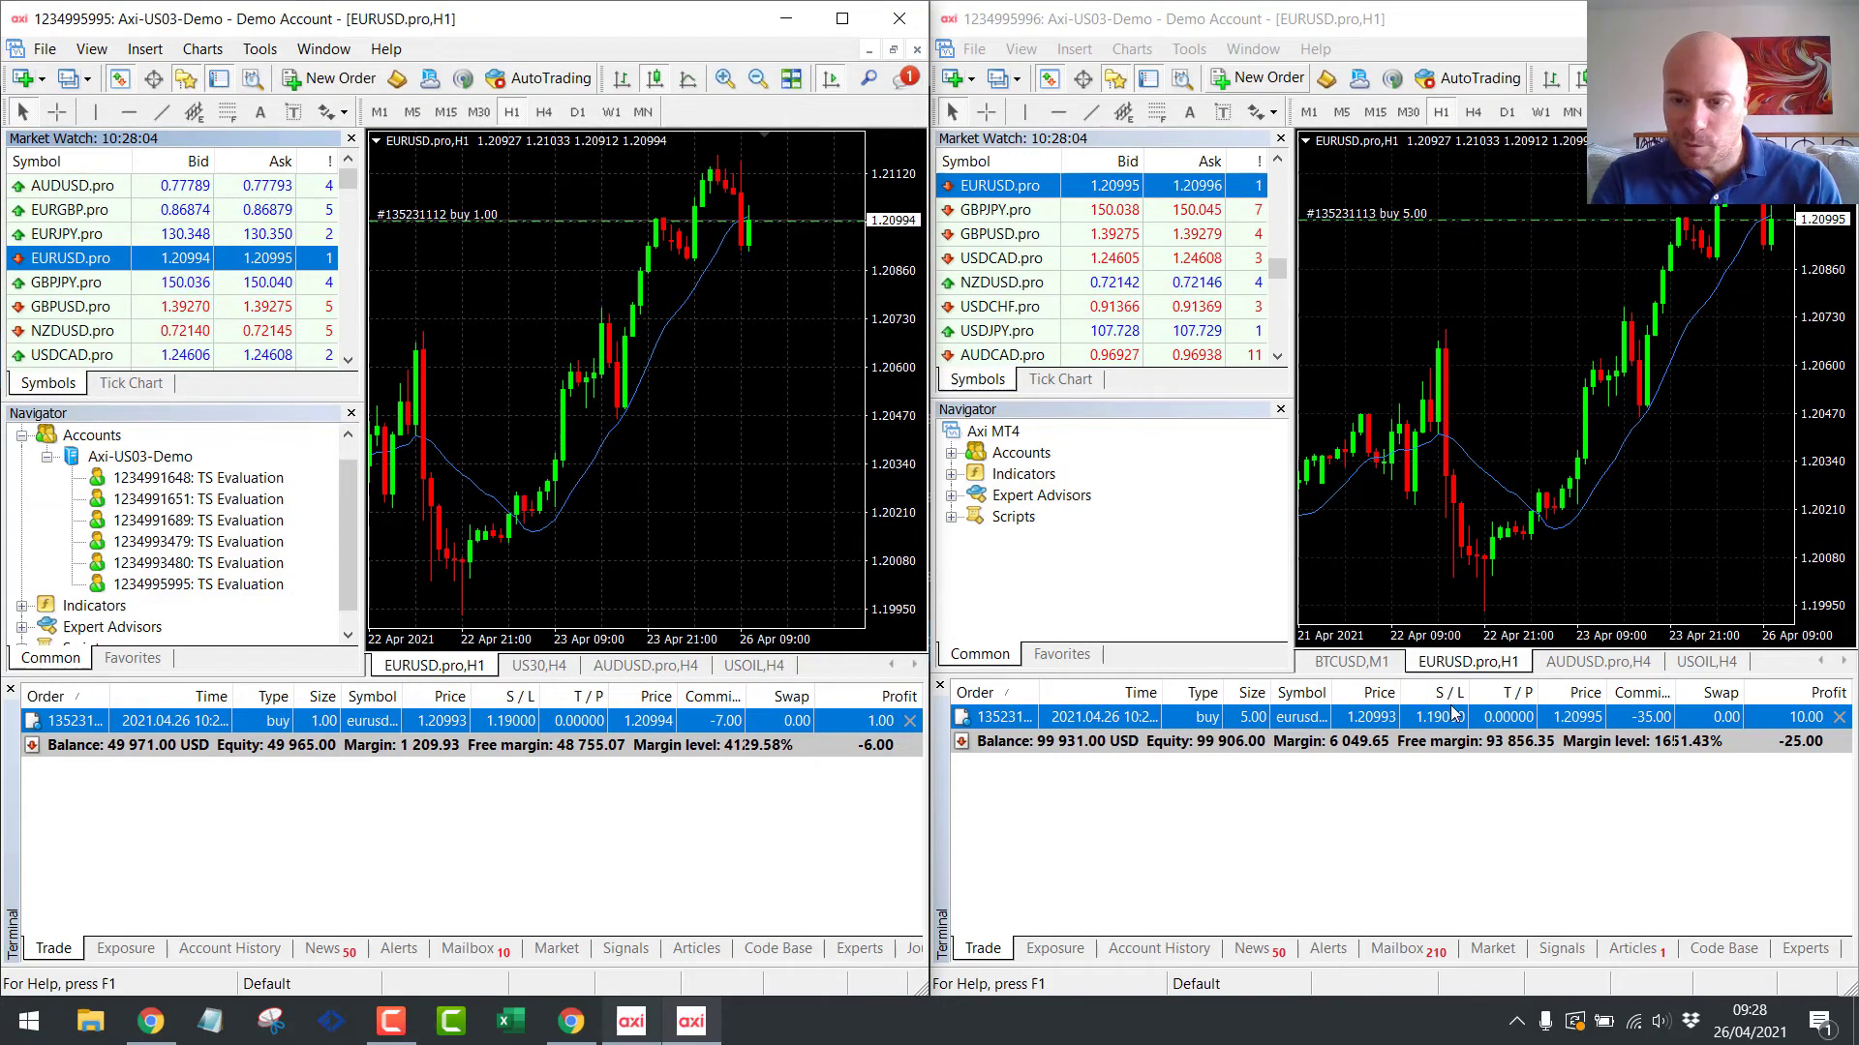
Modify the open trade's stop loss to 1.19500, then return to Social Trader Tools.
{"action": "right_click", "coordinate": [501, 724]}
{"action": "left_click", "coordinate": [555, 487]}
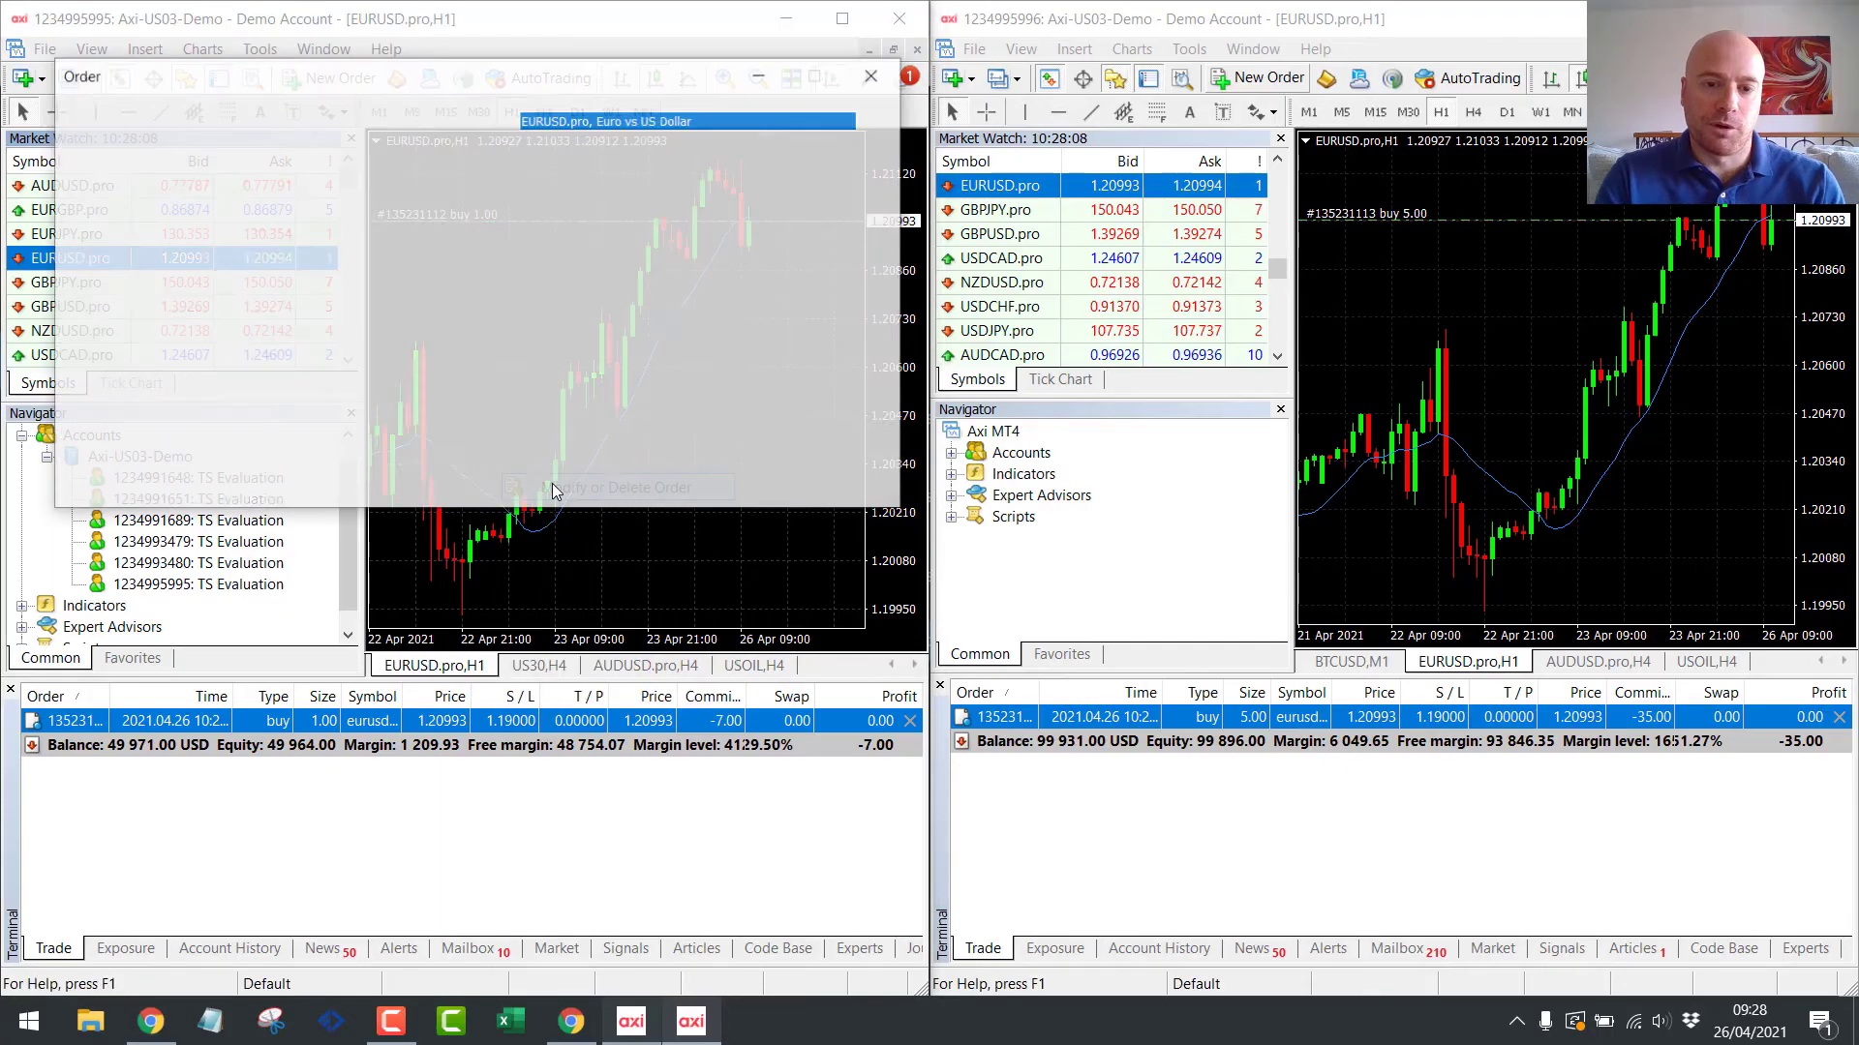
{"action": "left_click", "coordinate": [566, 380]}
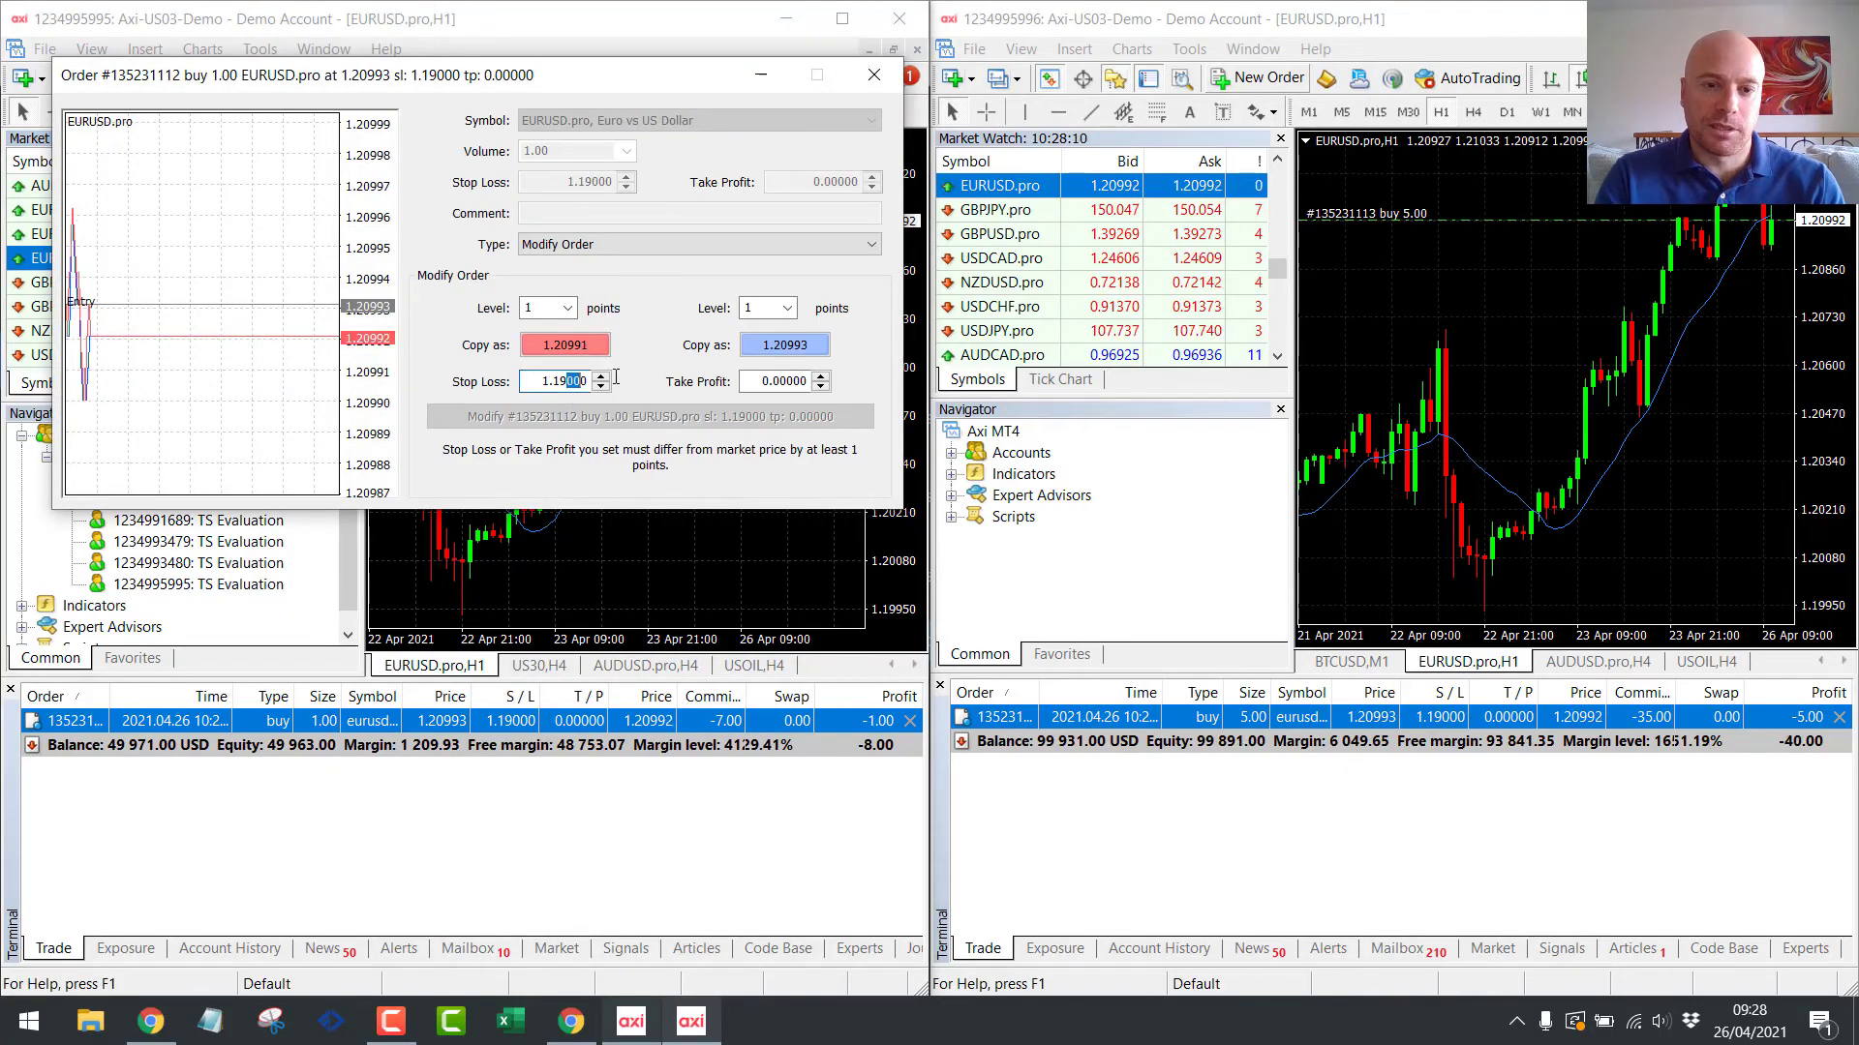
{"action": "key", "text": "Delete"}
{"action": "type", "text": "5"}
{"action": "left_click", "coordinate": [647, 416]}
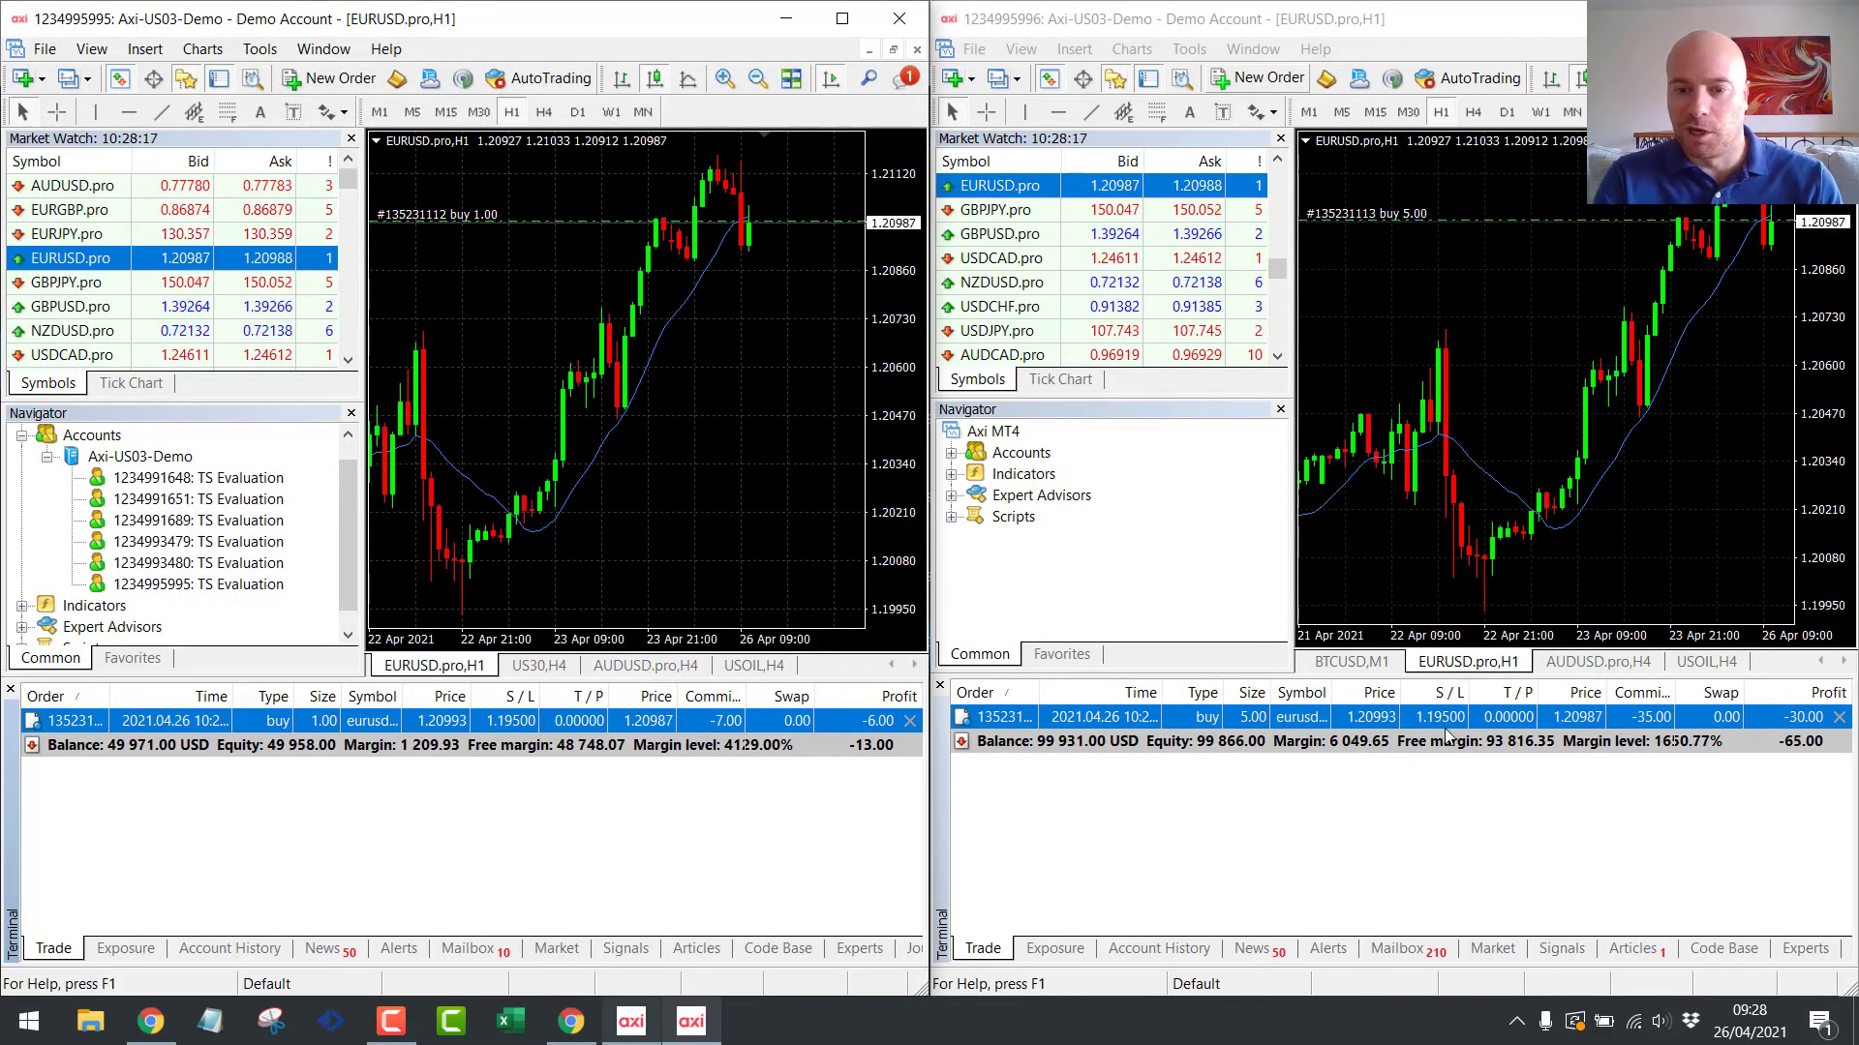
{"action": "mouse_move", "coordinate": [571, 1021]}
{"action": "left_click", "coordinate": [577, 932]}
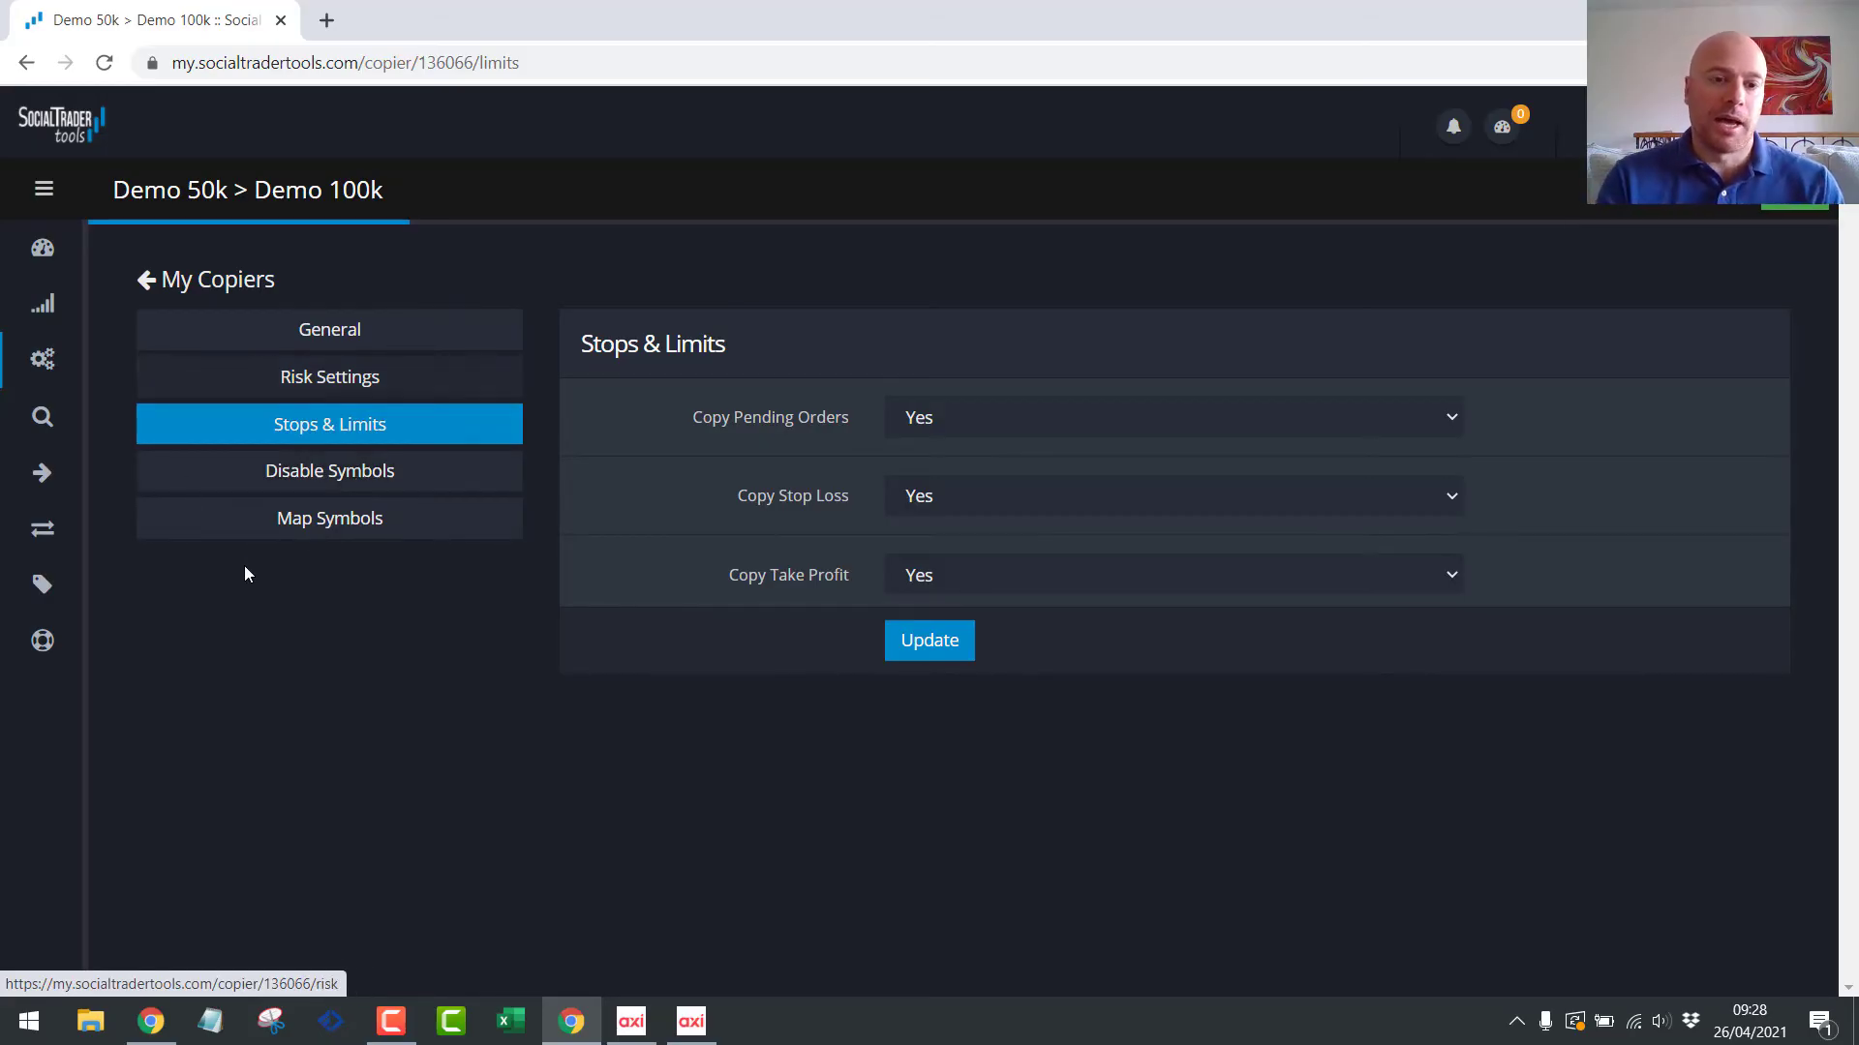
Go back from the copier settings to the copier list, where Demo 100k shows Fixed Lot @ 5.00.
{"action": "left_click", "coordinate": [149, 284]}
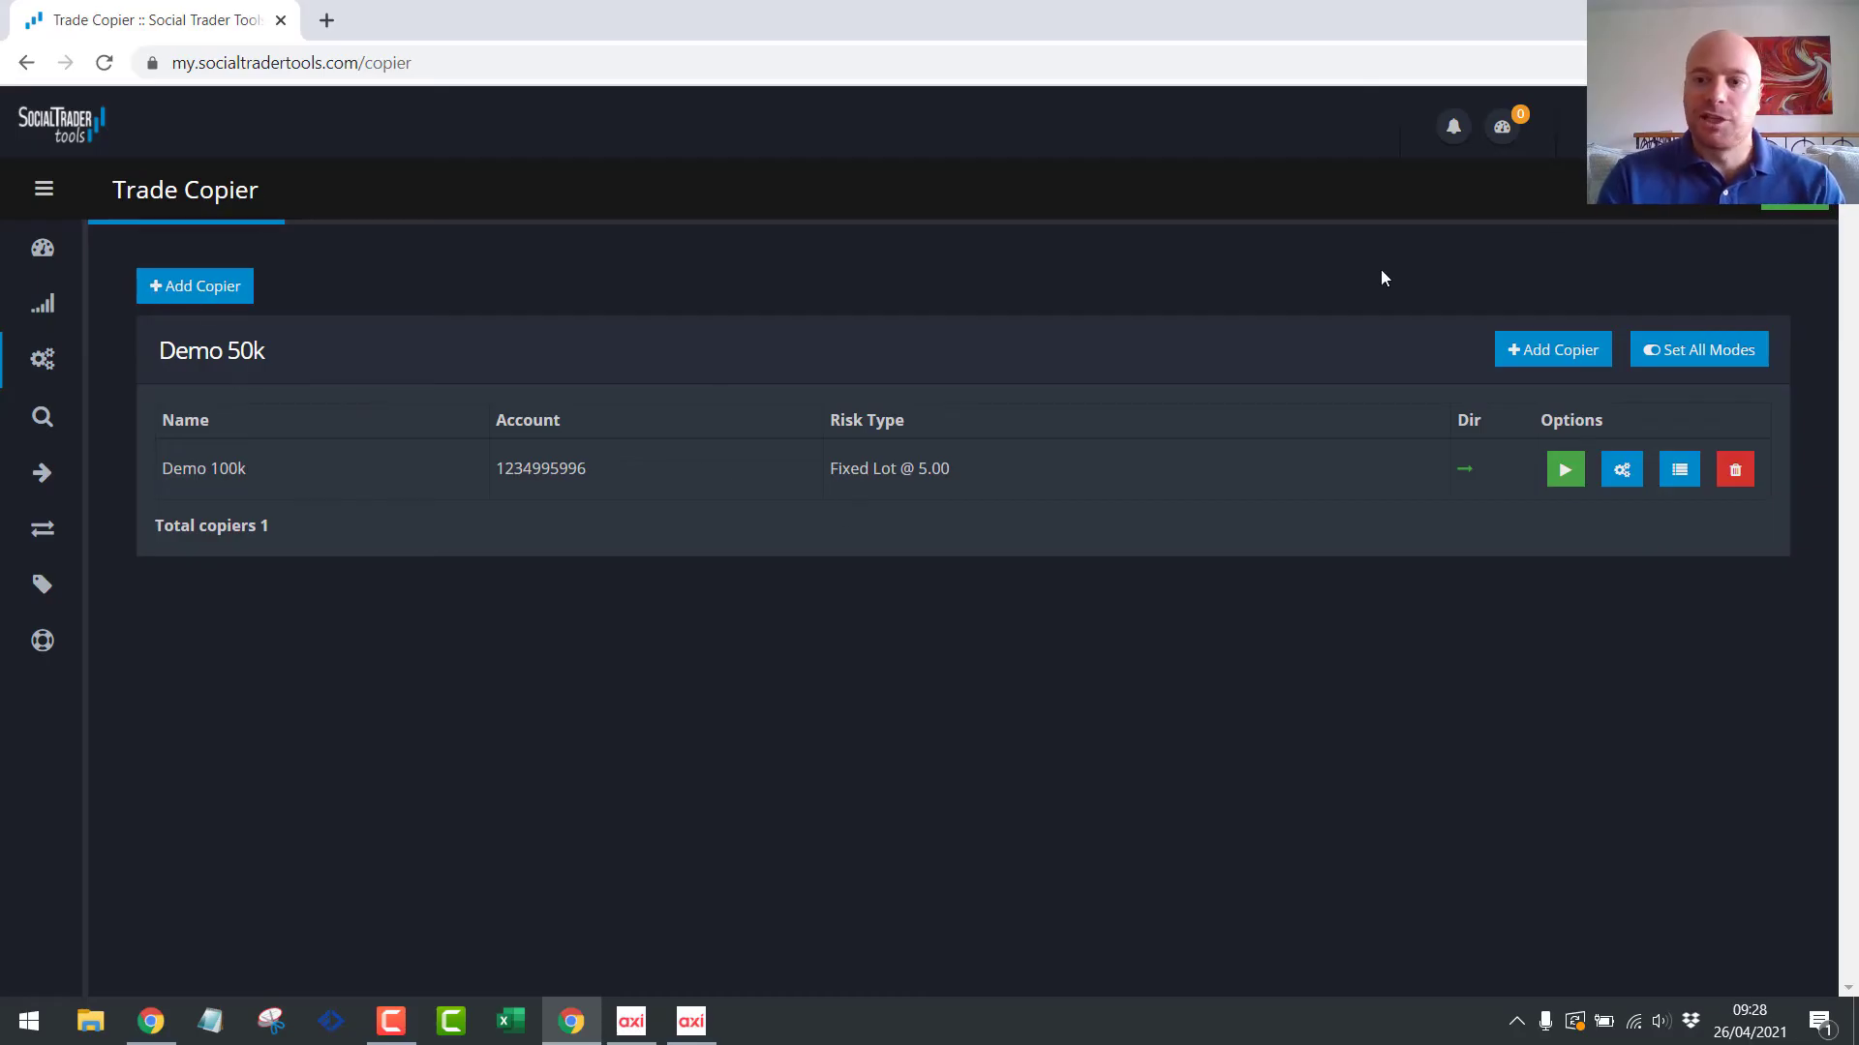
Open the active Standard hosting subscription ($20.00/month) via Manage Hosting and browse its upgrade packages.
{"action": "left_click", "coordinate": [1495, 140]}
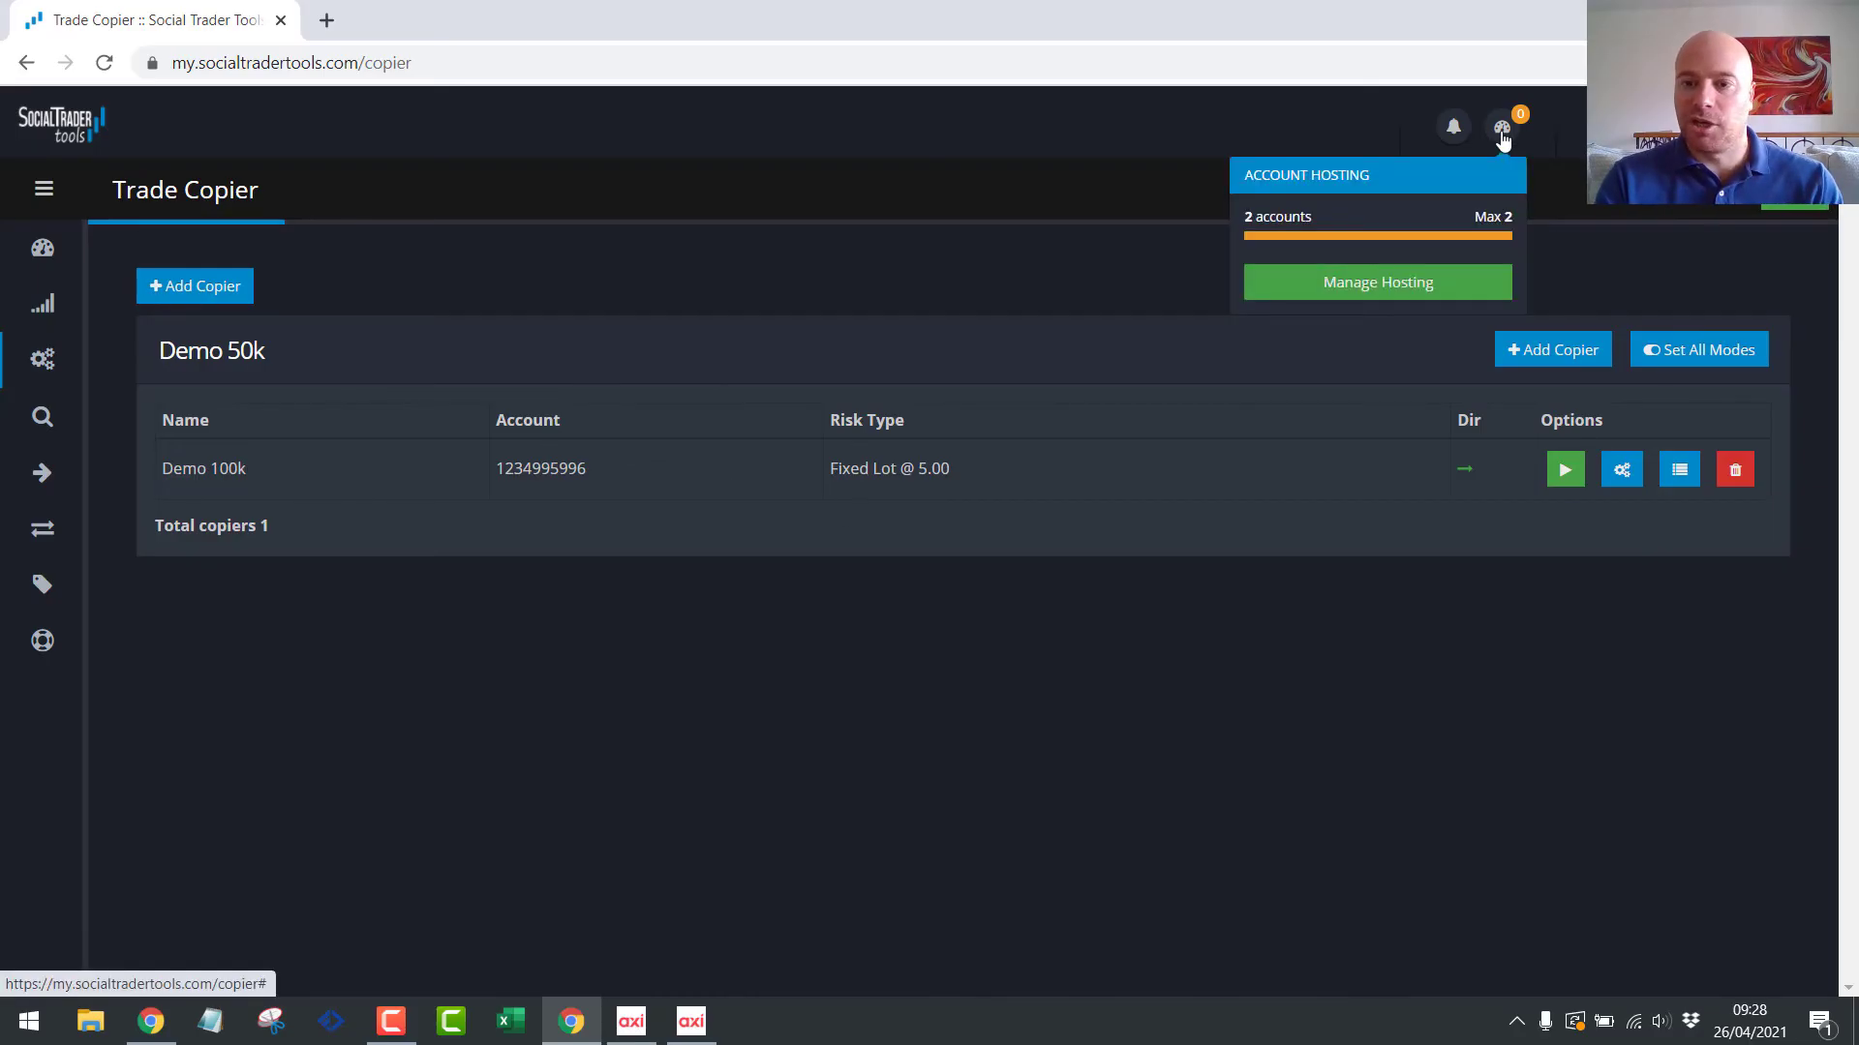
{"action": "left_click", "coordinate": [1383, 283]}
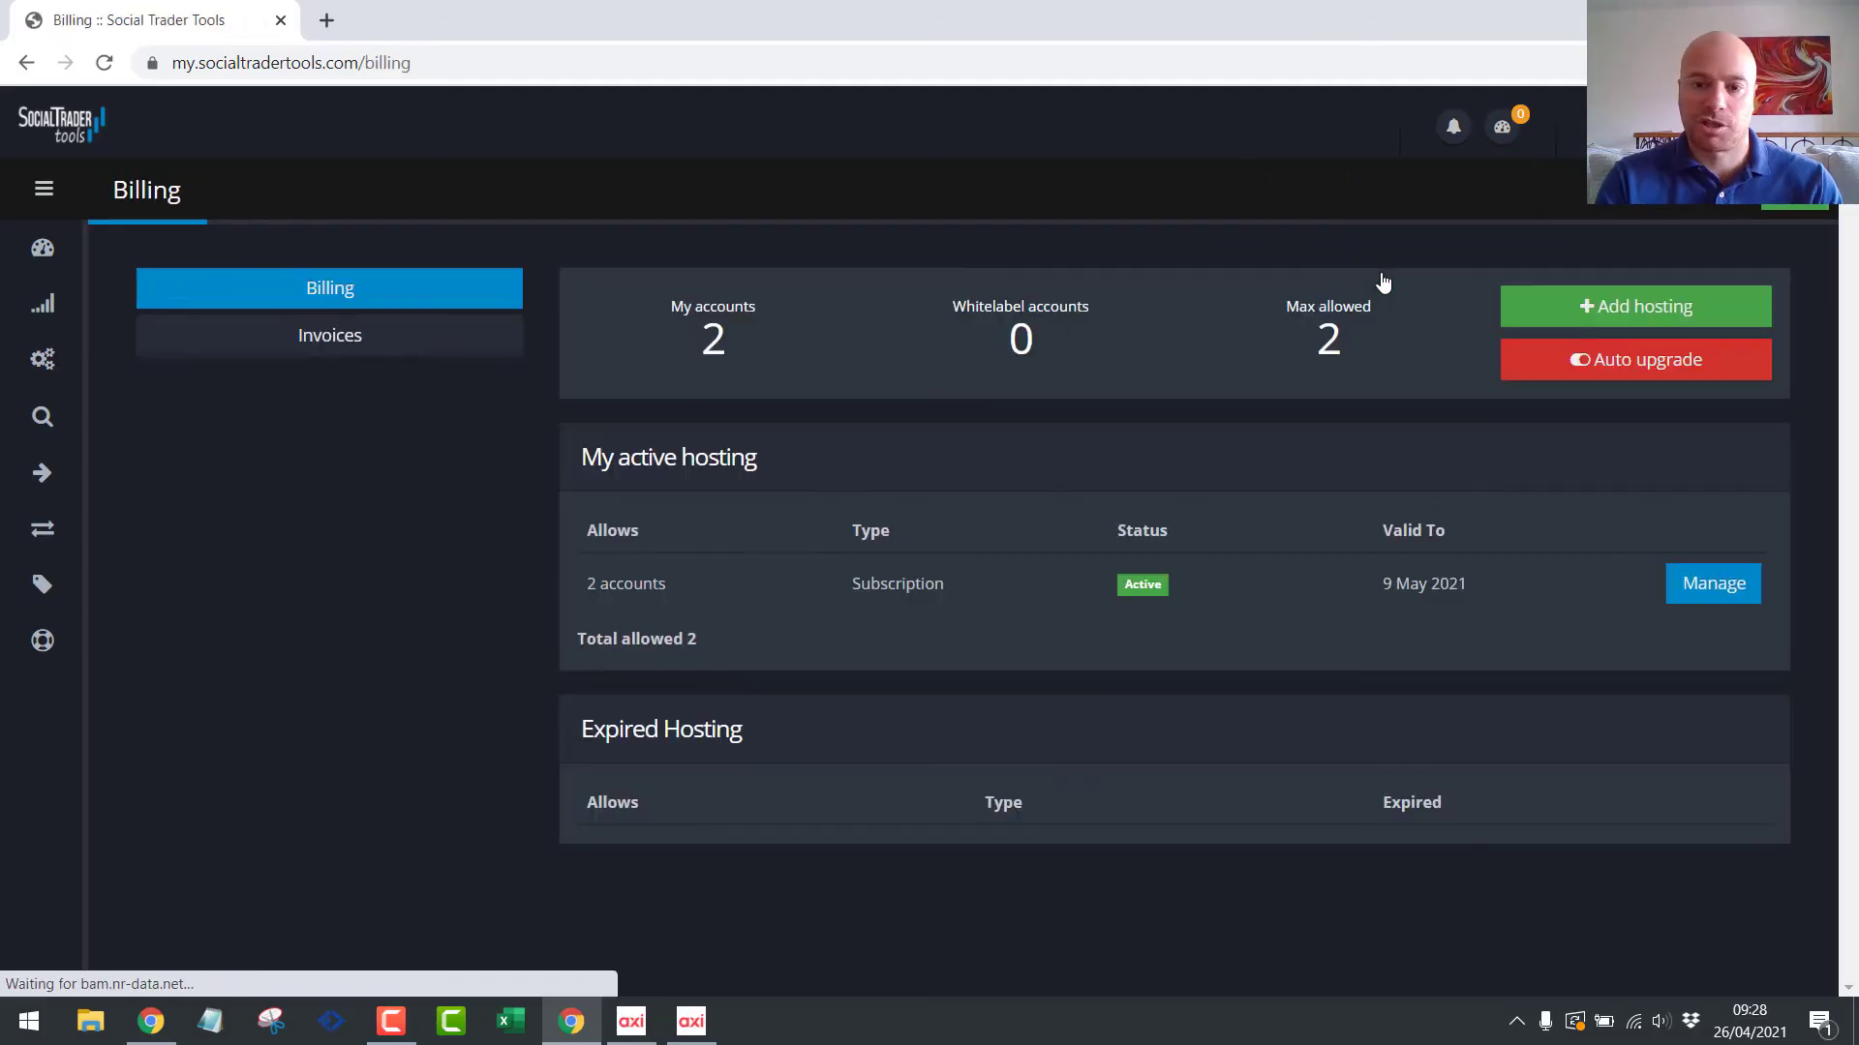
{"action": "left_click", "coordinate": [1711, 586]}
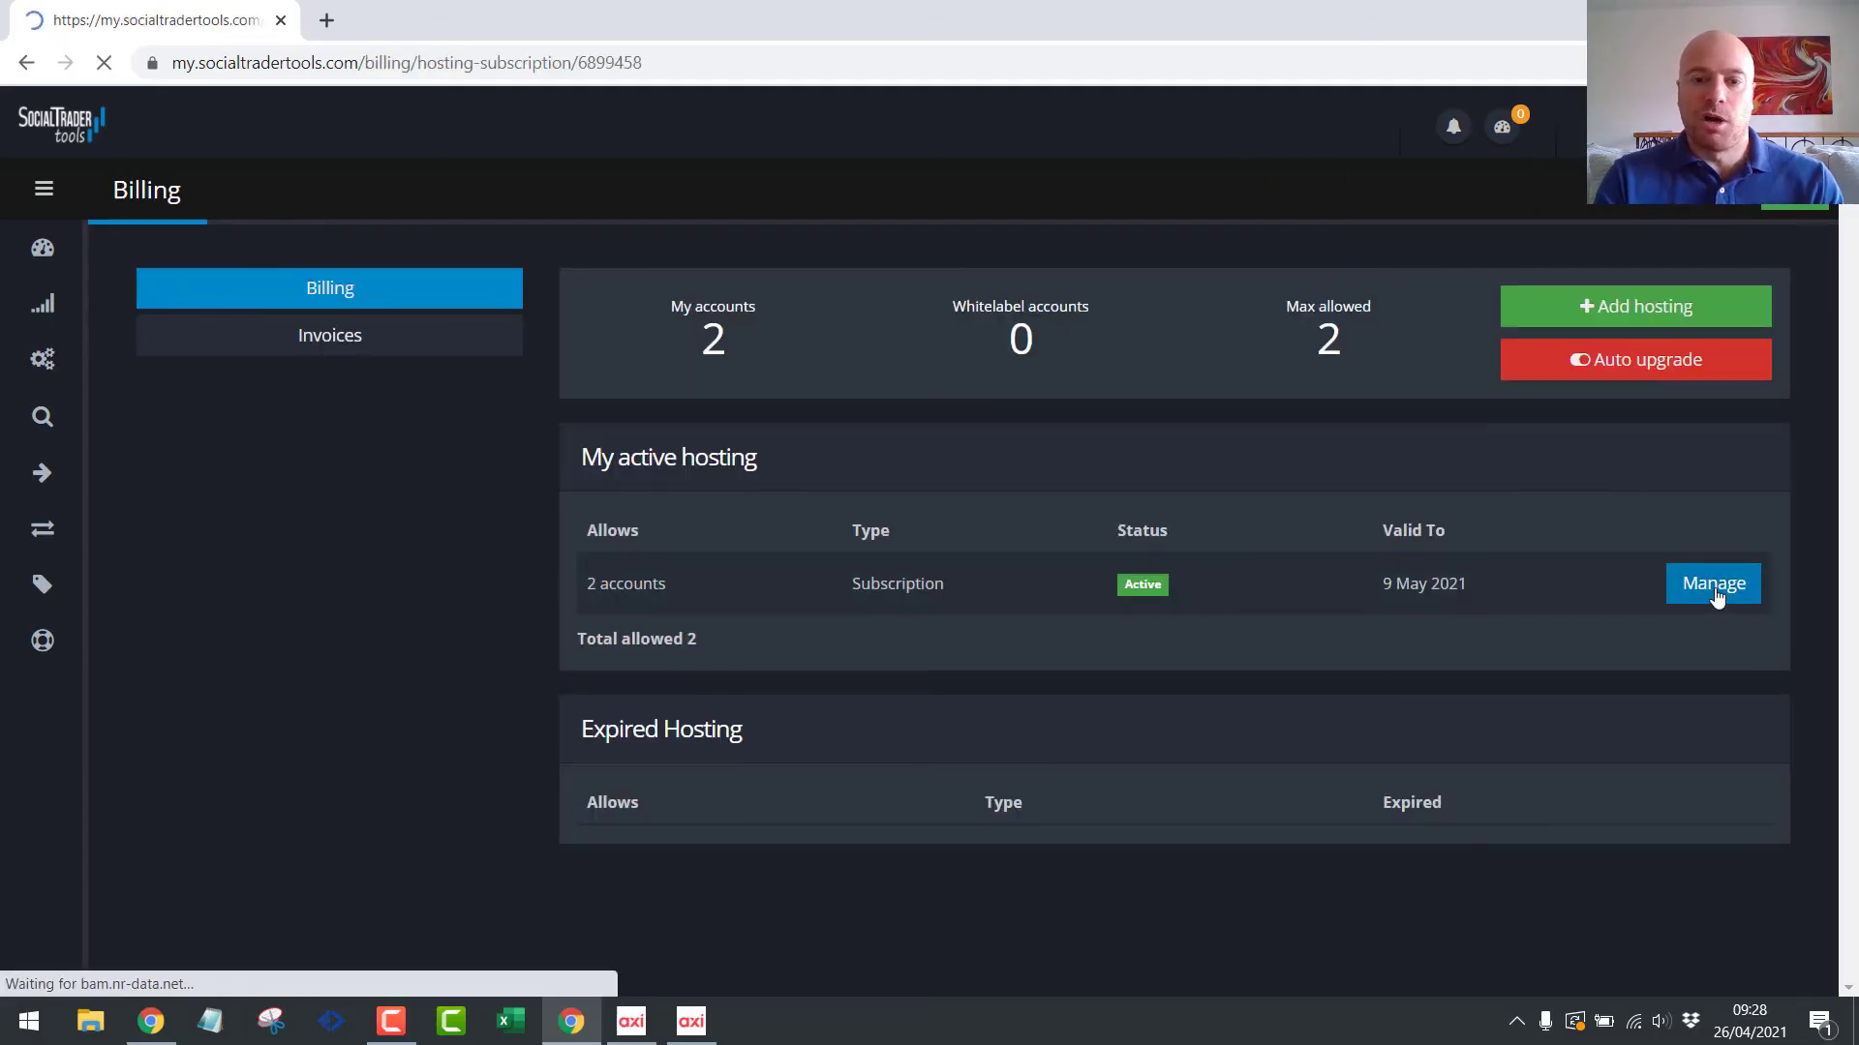
{"action": "scroll", "coordinate": [1049, 654], "scroll_direction": "down", "scroll_amount": 2}
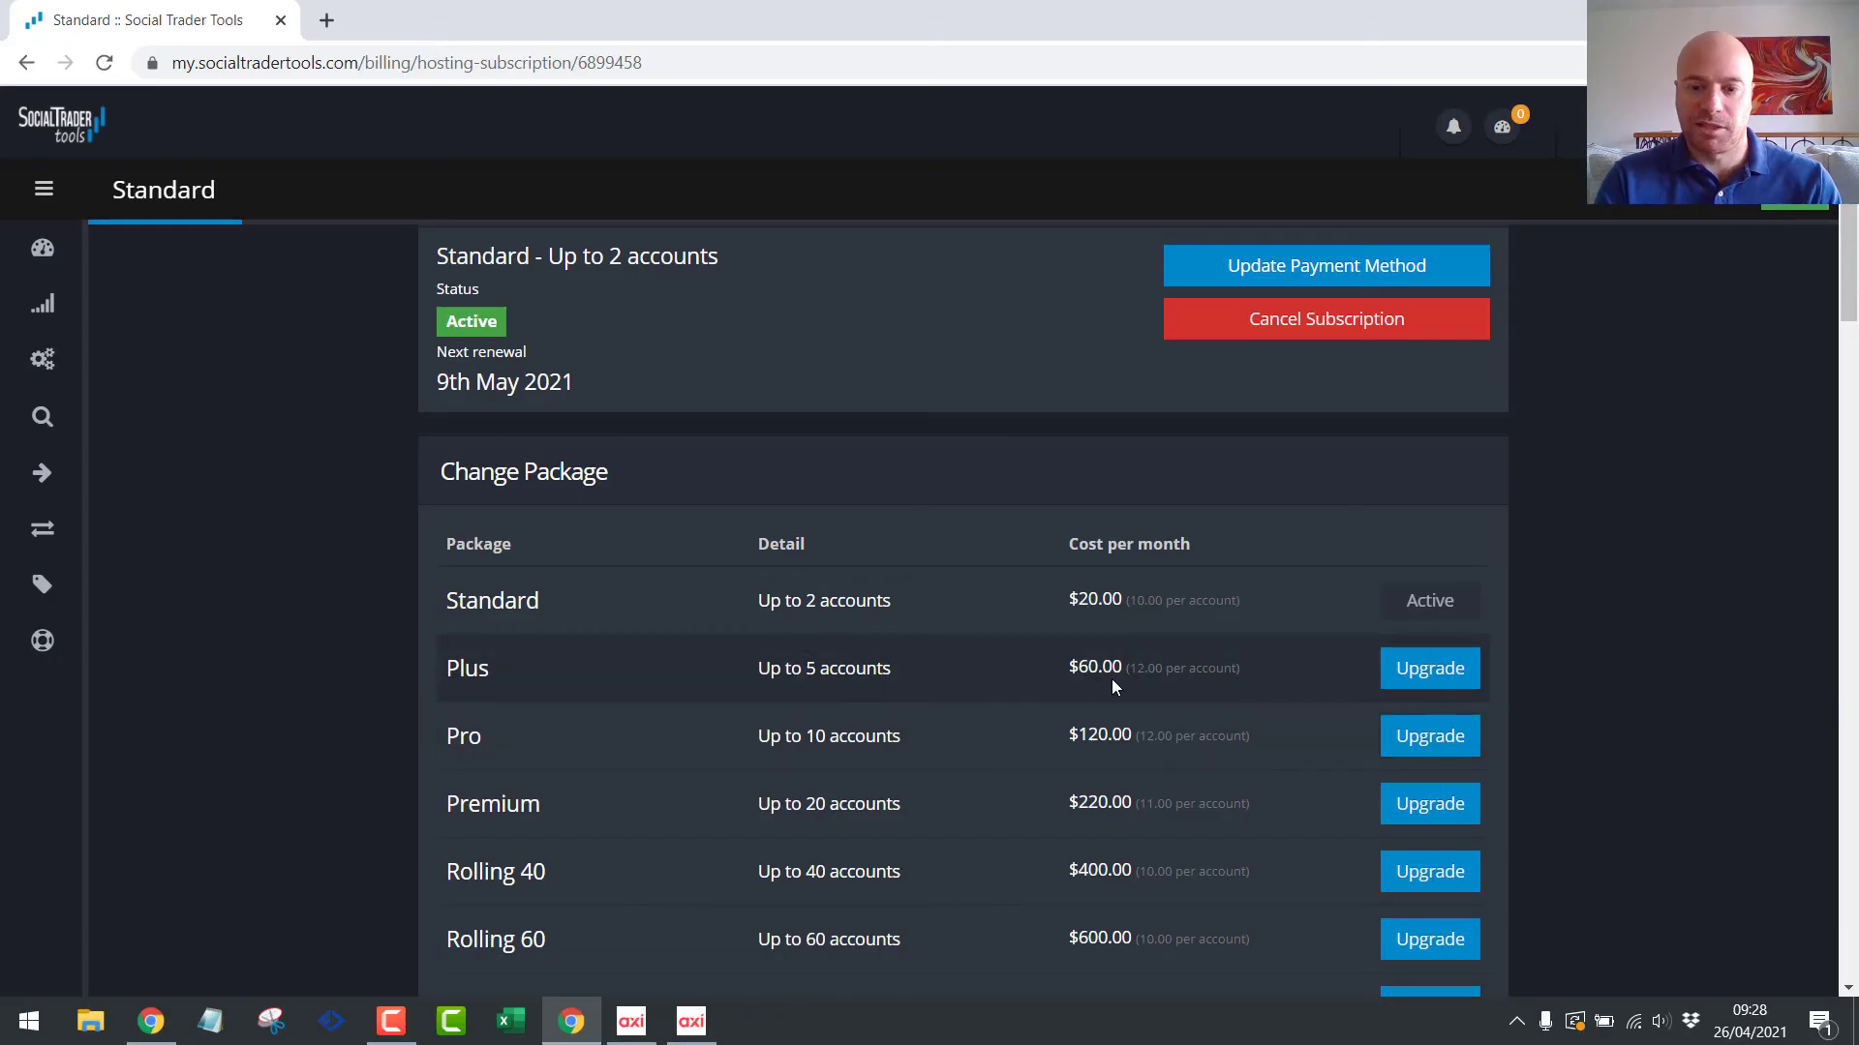
{"action": "scroll", "coordinate": [1119, 757], "scroll_direction": "down", "scroll_amount": 12}
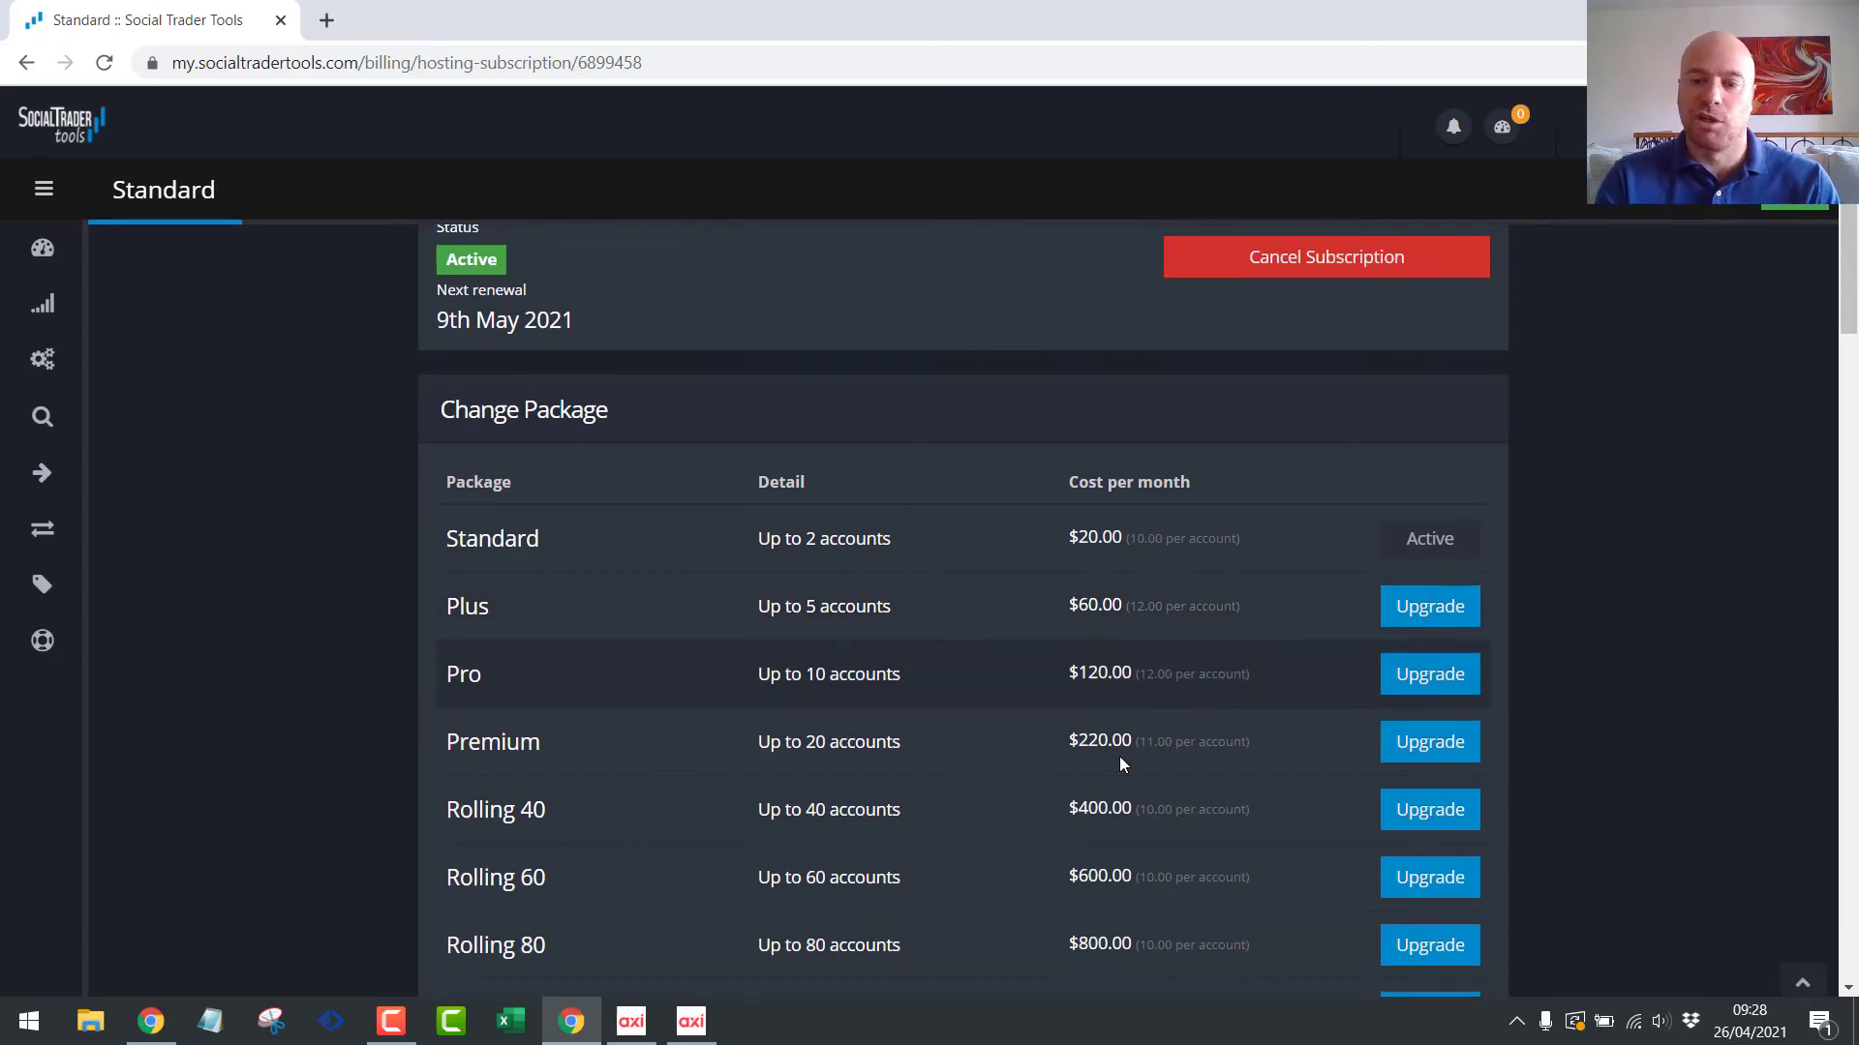
{"action": "scroll", "coordinate": [1119, 757], "scroll_direction": "down", "scroll_amount": 6}
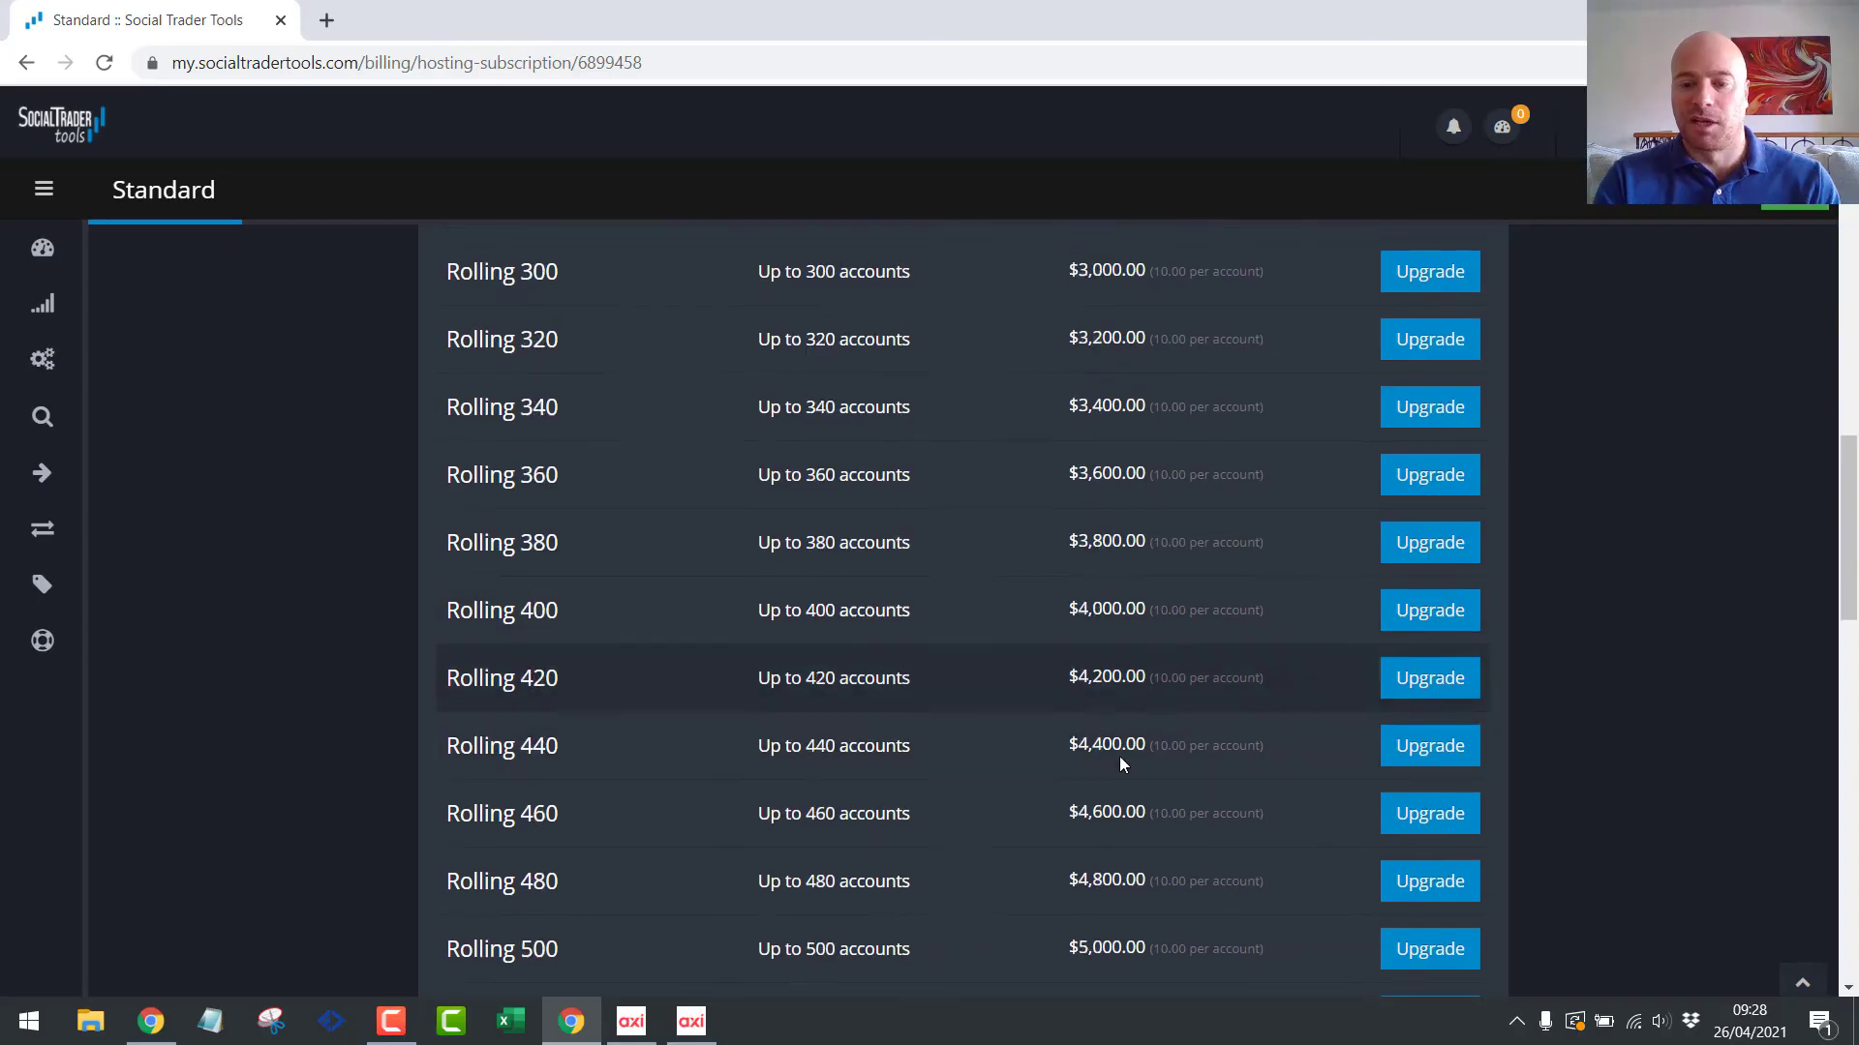
{"action": "scroll", "coordinate": [1119, 757], "scroll_direction": "up", "scroll_amount": 13}
{"action": "scroll", "coordinate": [1115, 766], "scroll_direction": "up", "scroll_amount": 7}
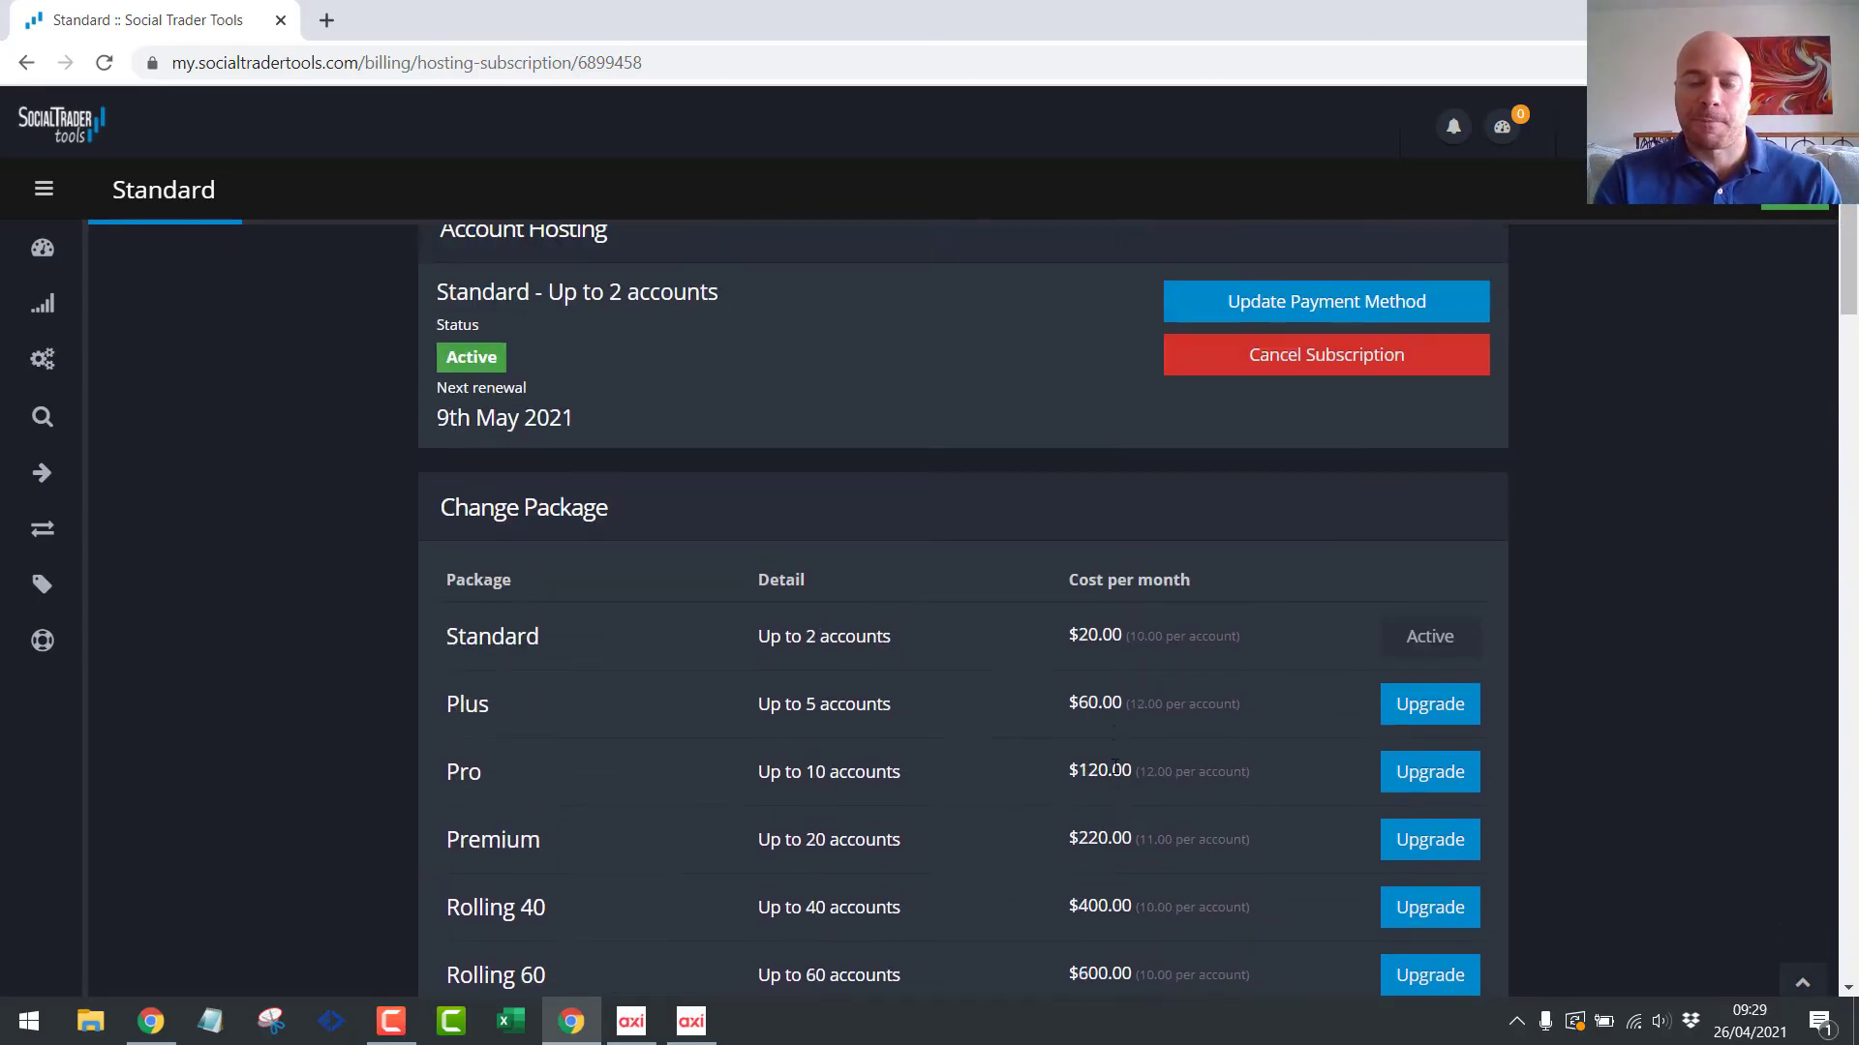
{"action": "scroll", "coordinate": [1147, 718], "scroll_direction": "down", "scroll_amount": 2}
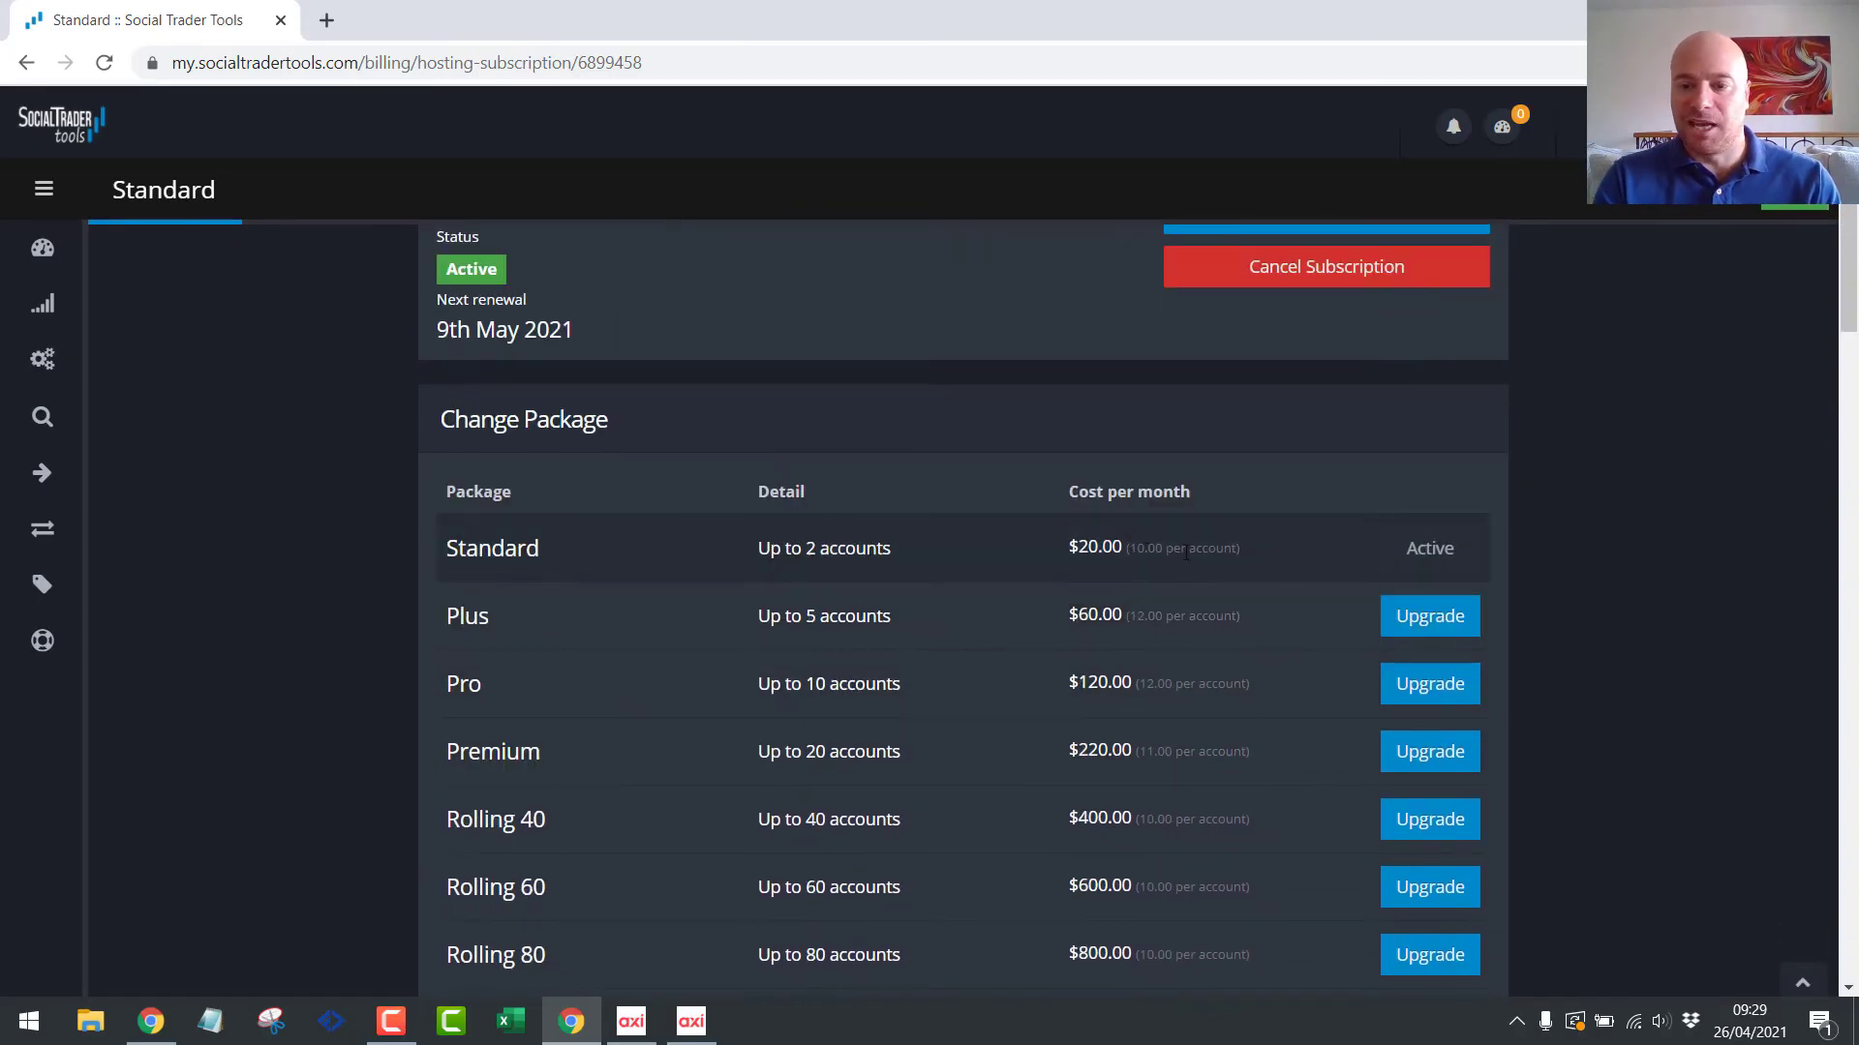
{"action": "scroll", "coordinate": [1258, 701], "scroll_direction": "down", "scroll_amount": 1}
{"action": "scroll", "coordinate": [1258, 700], "scroll_direction": "up", "scroll_amount": 1}
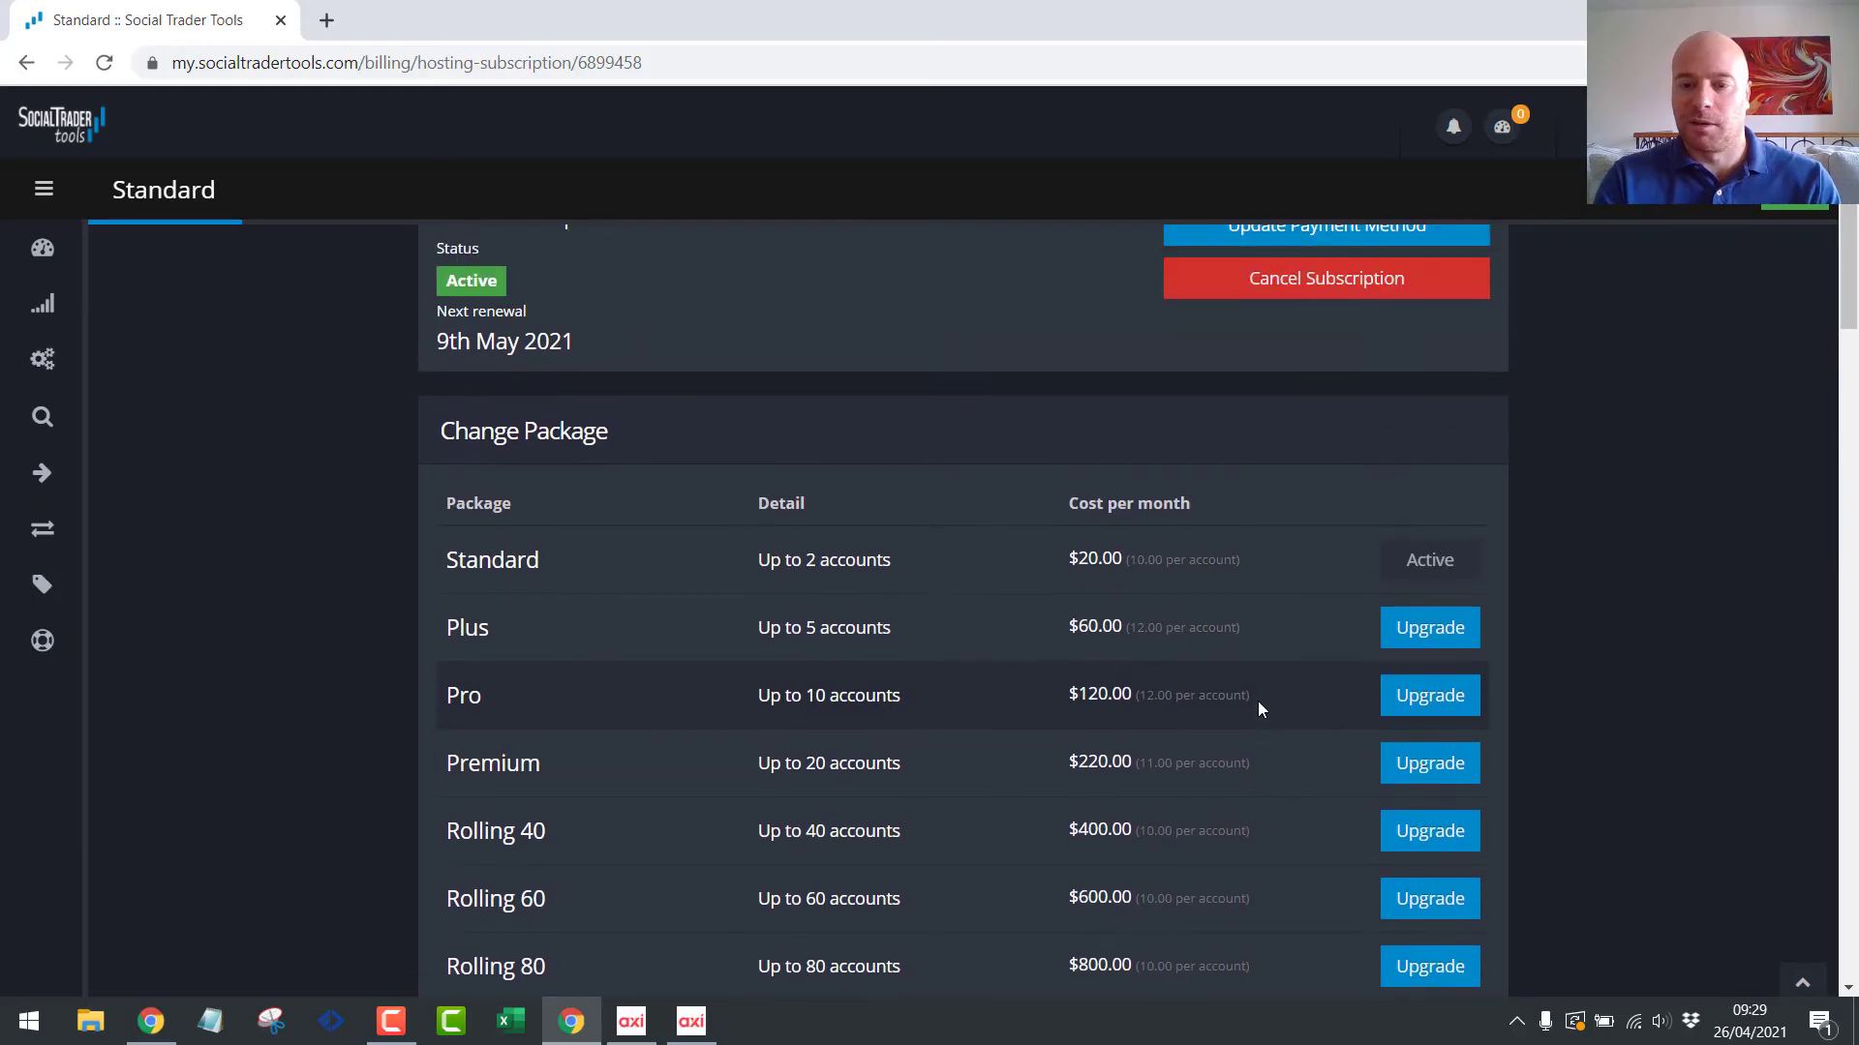
{"action": "scroll", "coordinate": [1258, 701], "scroll_direction": "down", "scroll_amount": 6}
{"action": "scroll", "coordinate": [1257, 701], "scroll_direction": "up", "scroll_amount": 9}
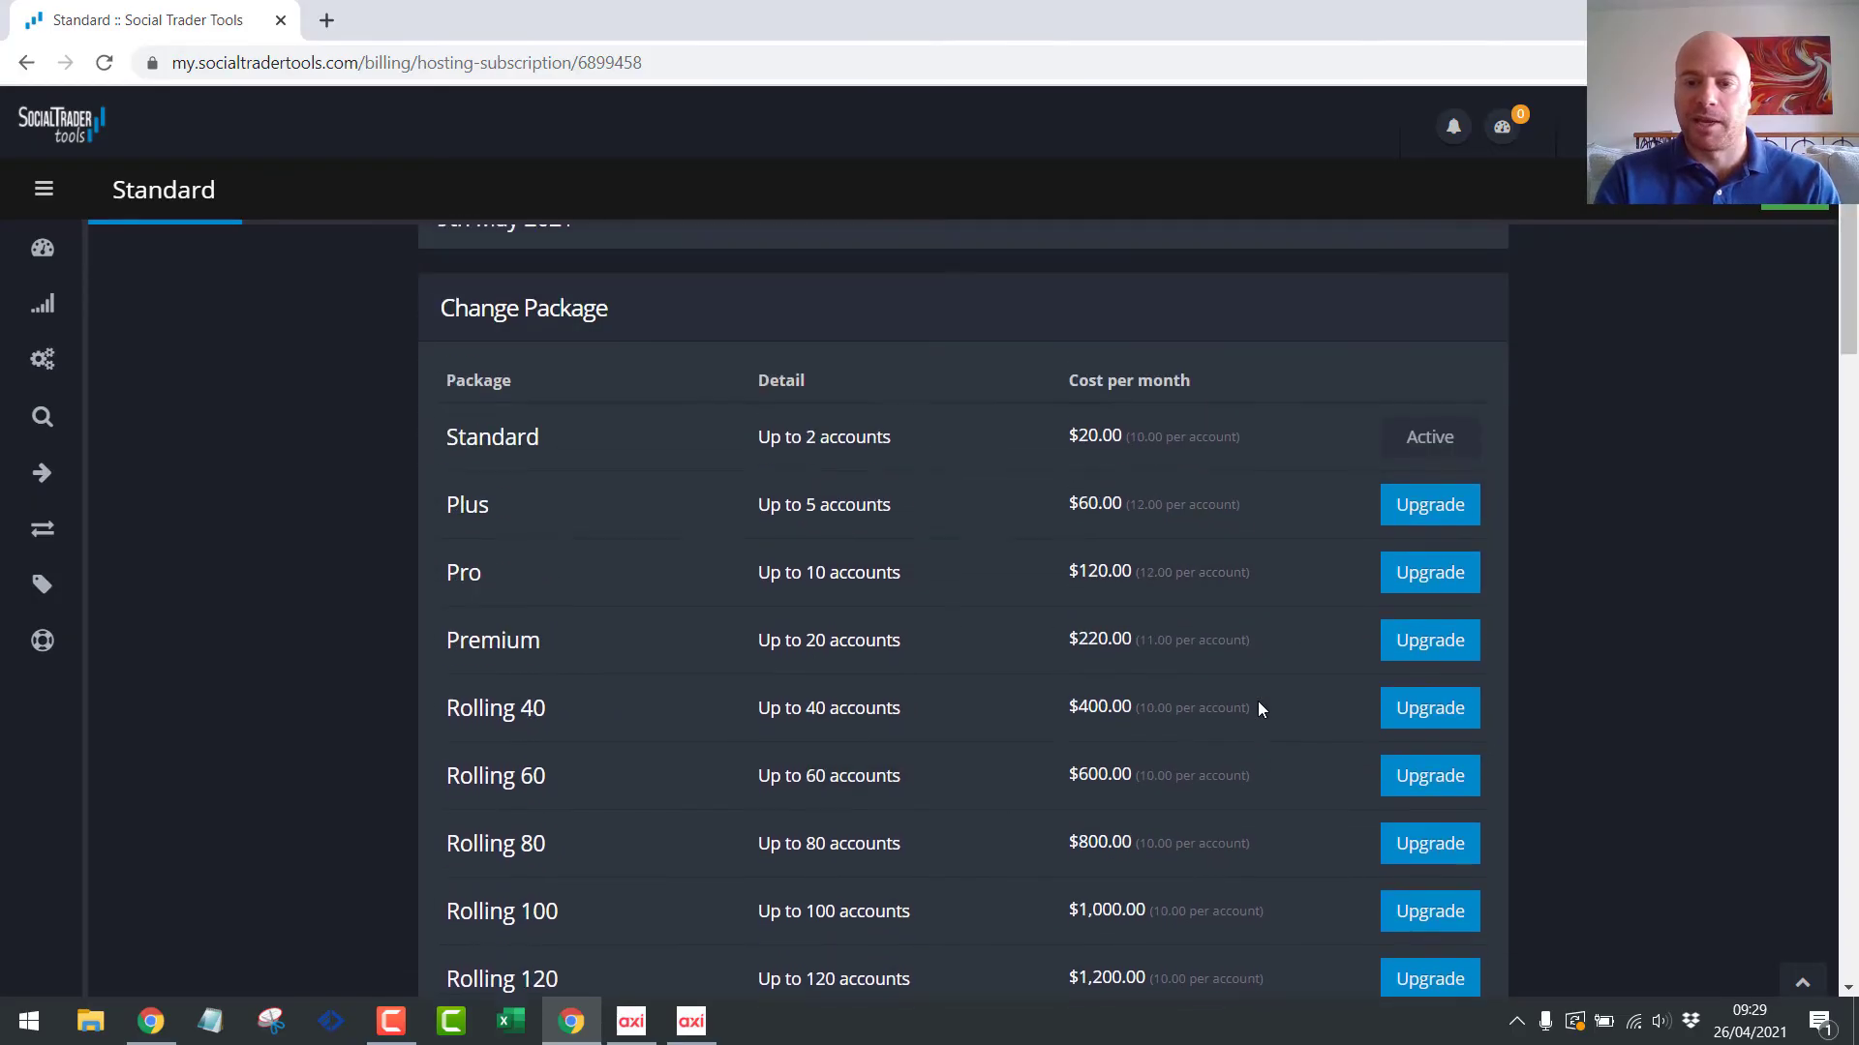